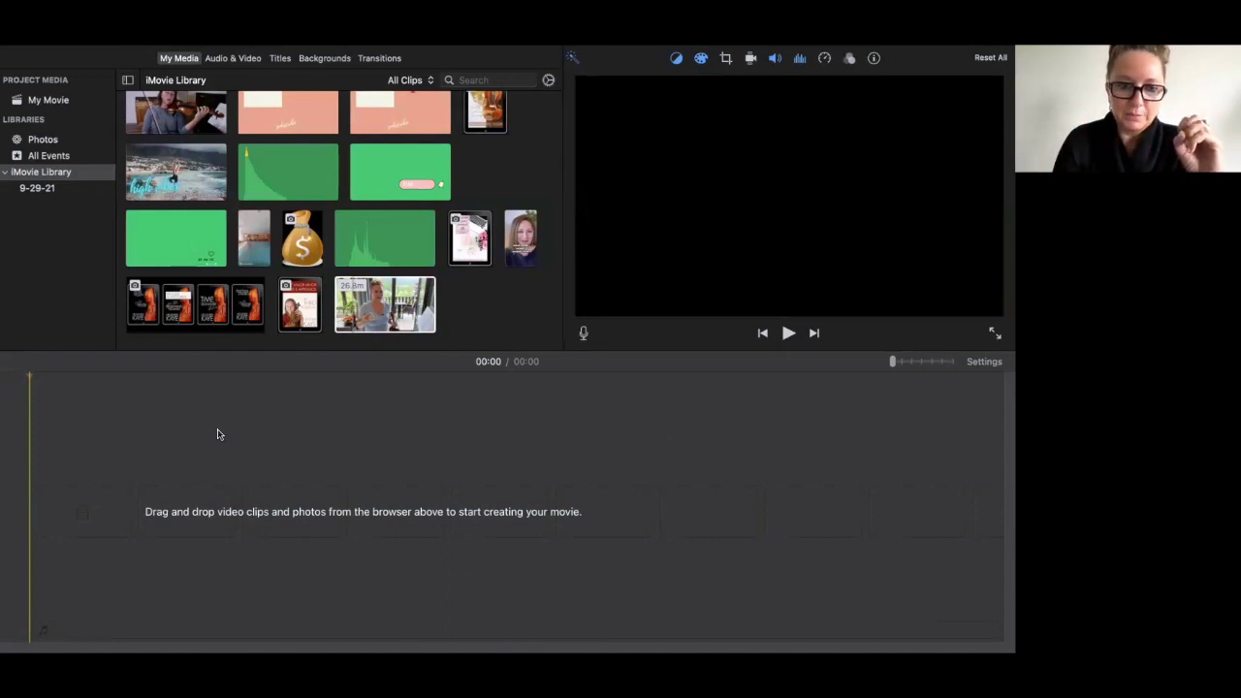
Add the 26.8-minute violin lesson video from the media library to the empty timeline.
{"action": "left_click", "coordinate": [381, 312]}
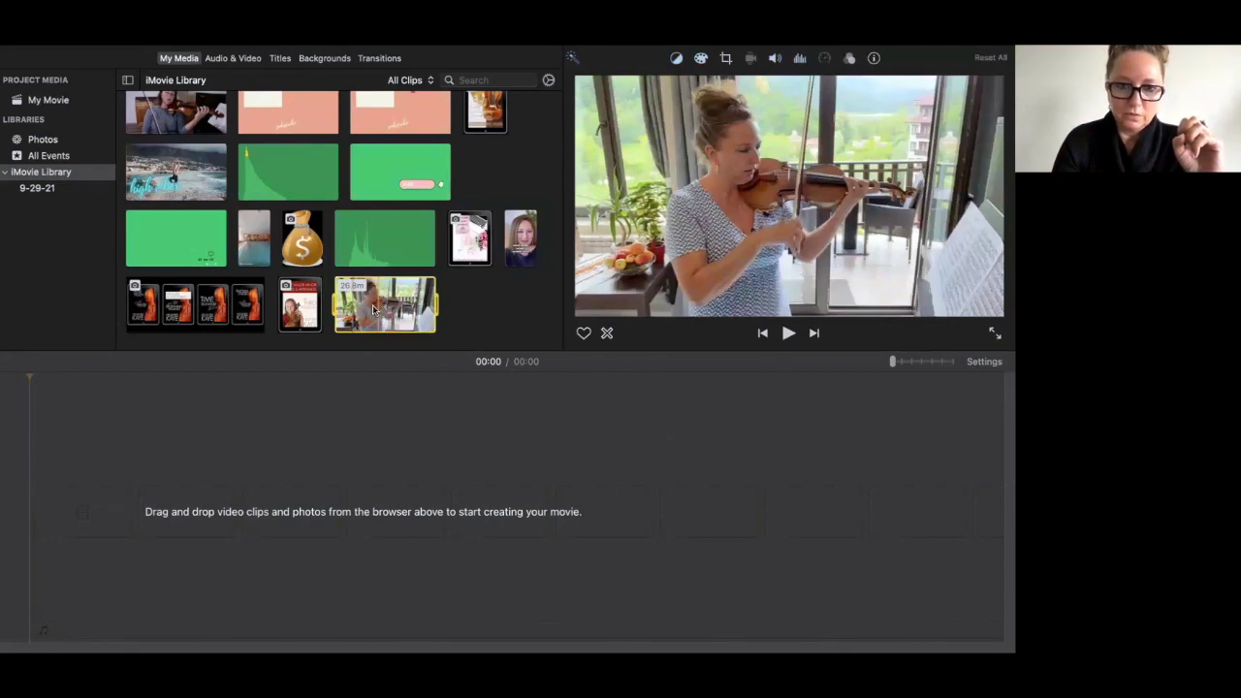
{"action": "left_click_drag", "start_coordinate": [381, 315], "coordinate": [216, 494]}
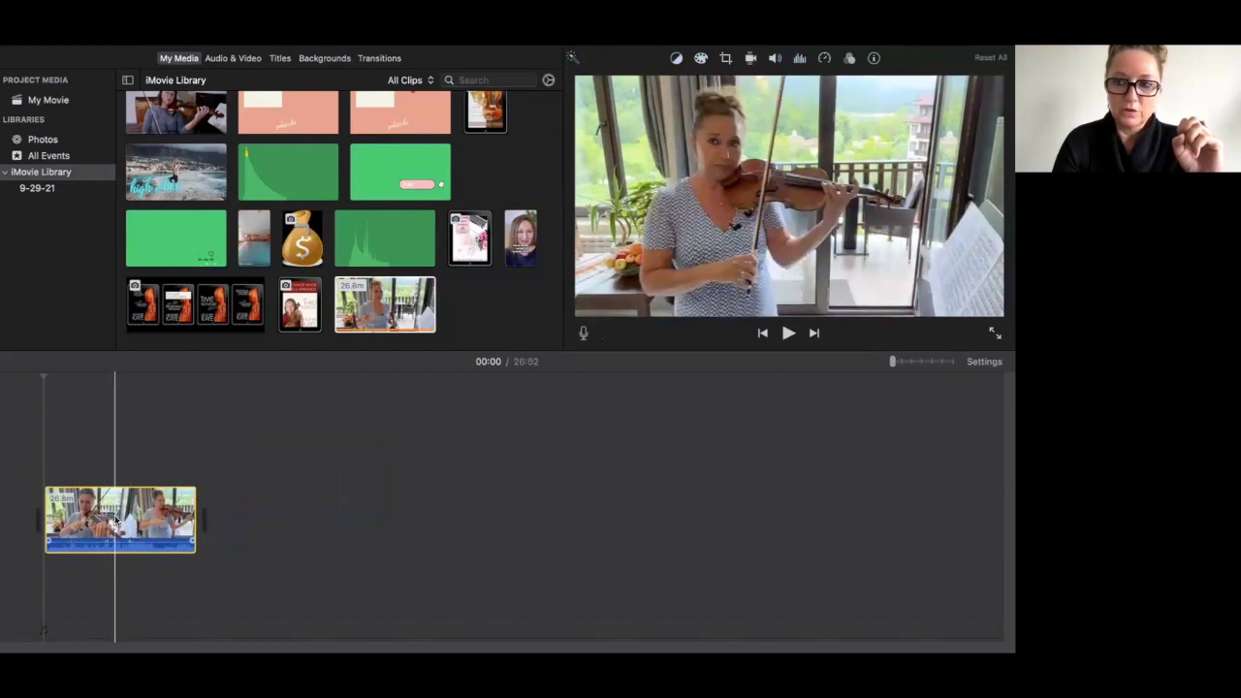
{"action": "left_click", "coordinate": [391, 322]}
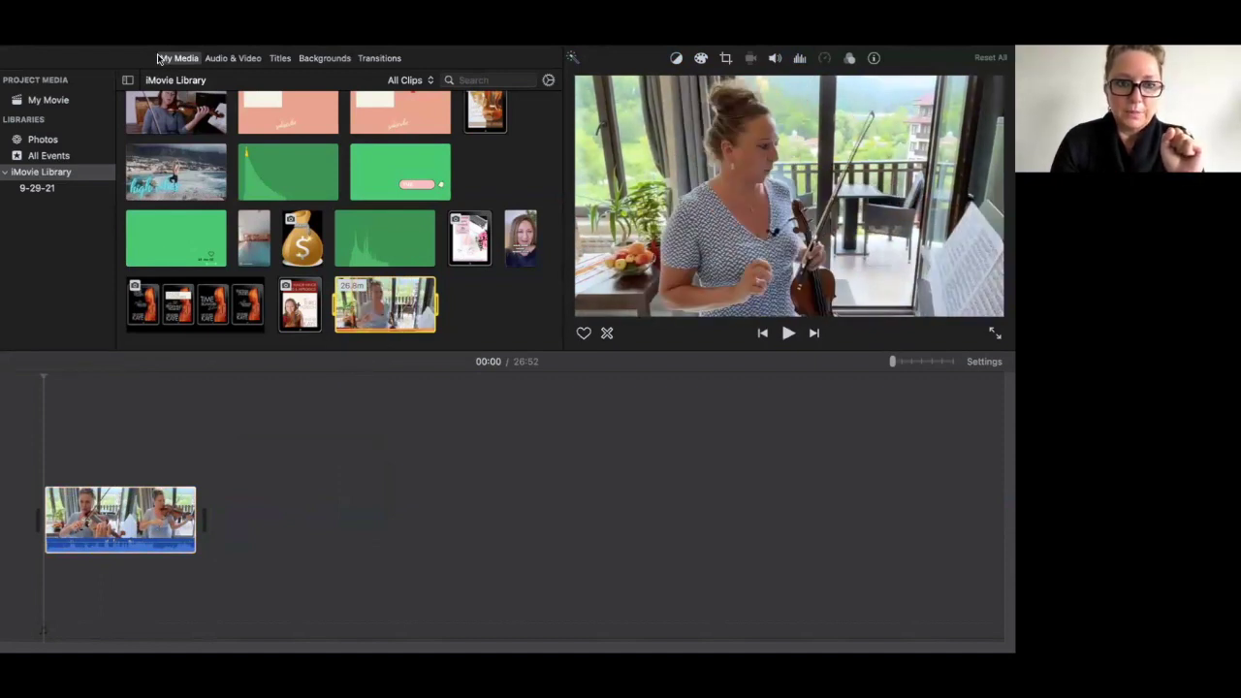
Open the Import window to view the available sources and folders, and close it without importing anything.
{"action": "key", "text": "super+i"}
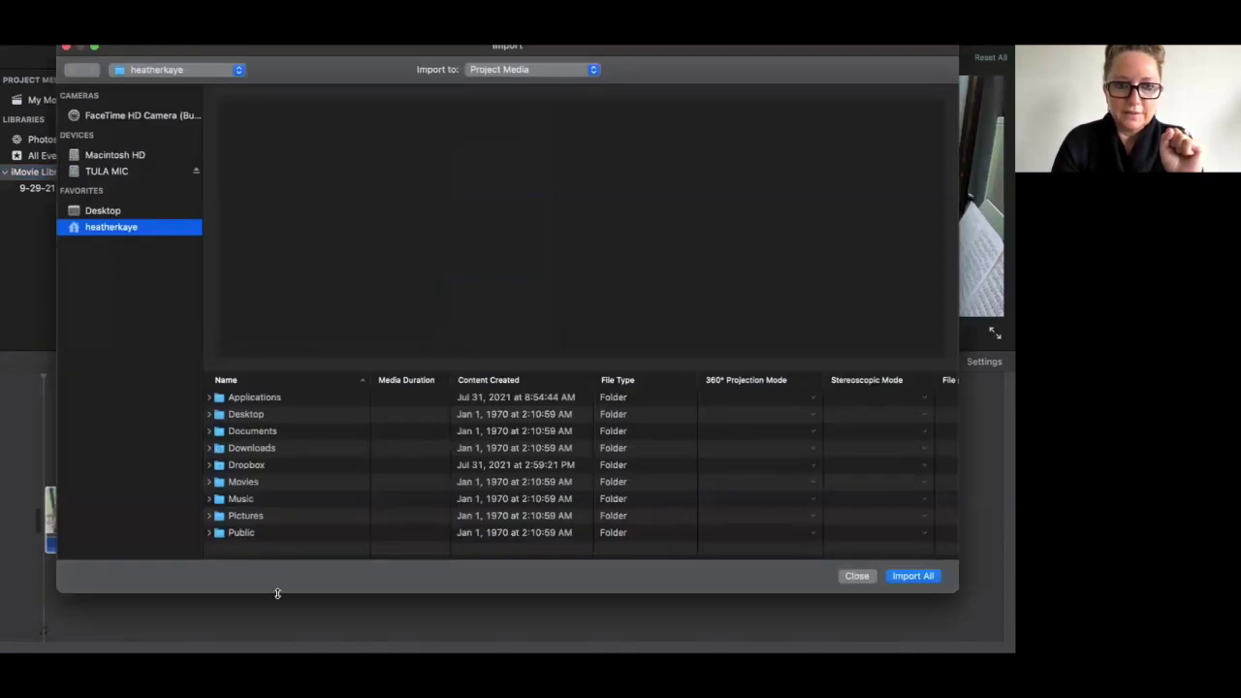
{"action": "left_click", "coordinate": [857, 577]}
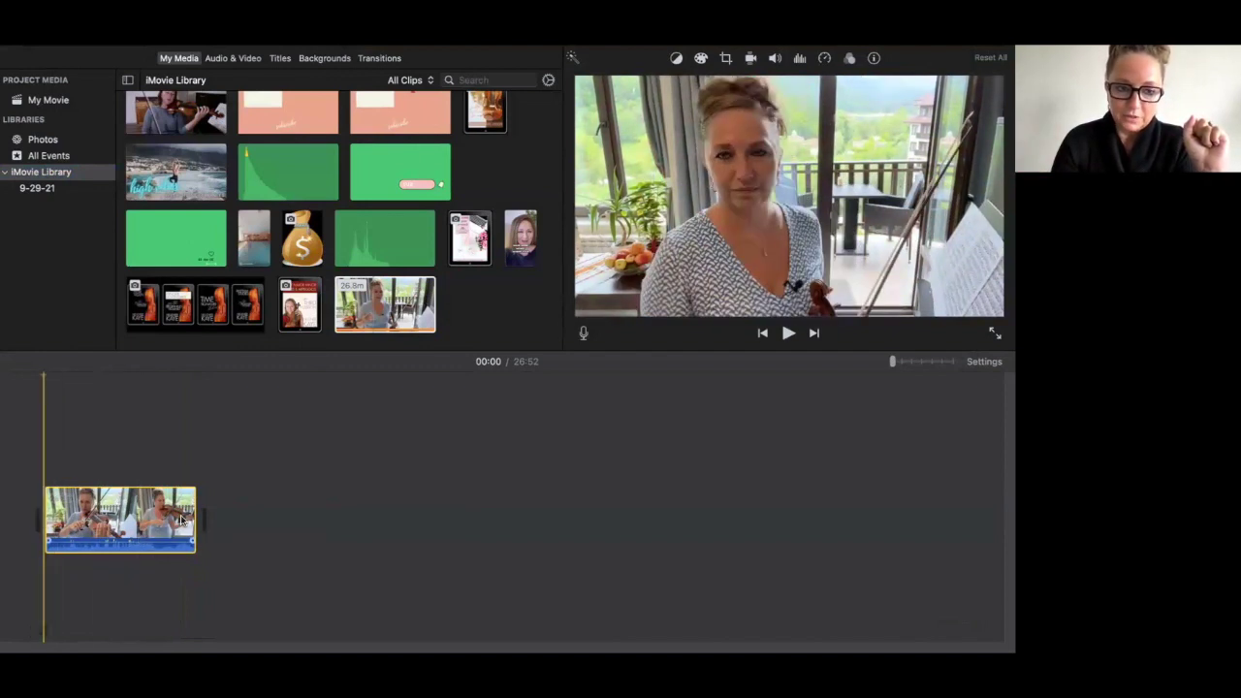
Auto-enhance the violin clip in the timeline, with the playhead placed at 08:07.
{"action": "left_click", "coordinate": [89, 523]}
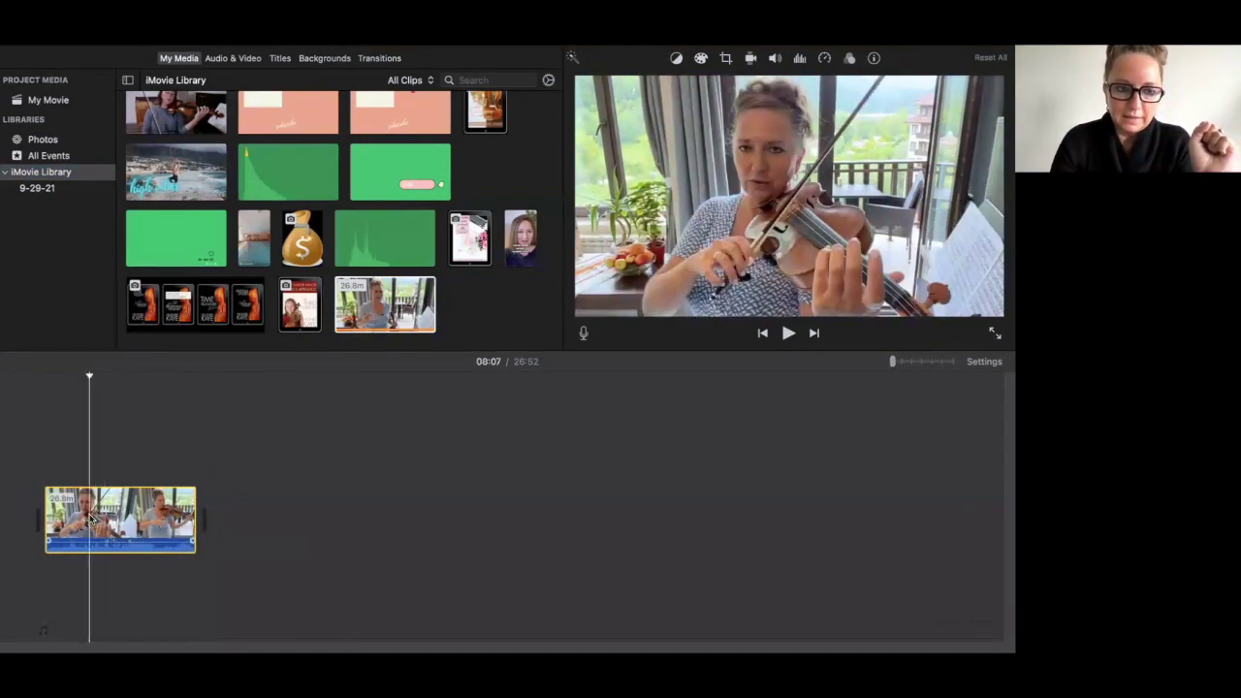
{"action": "left_click", "coordinate": [572, 60]}
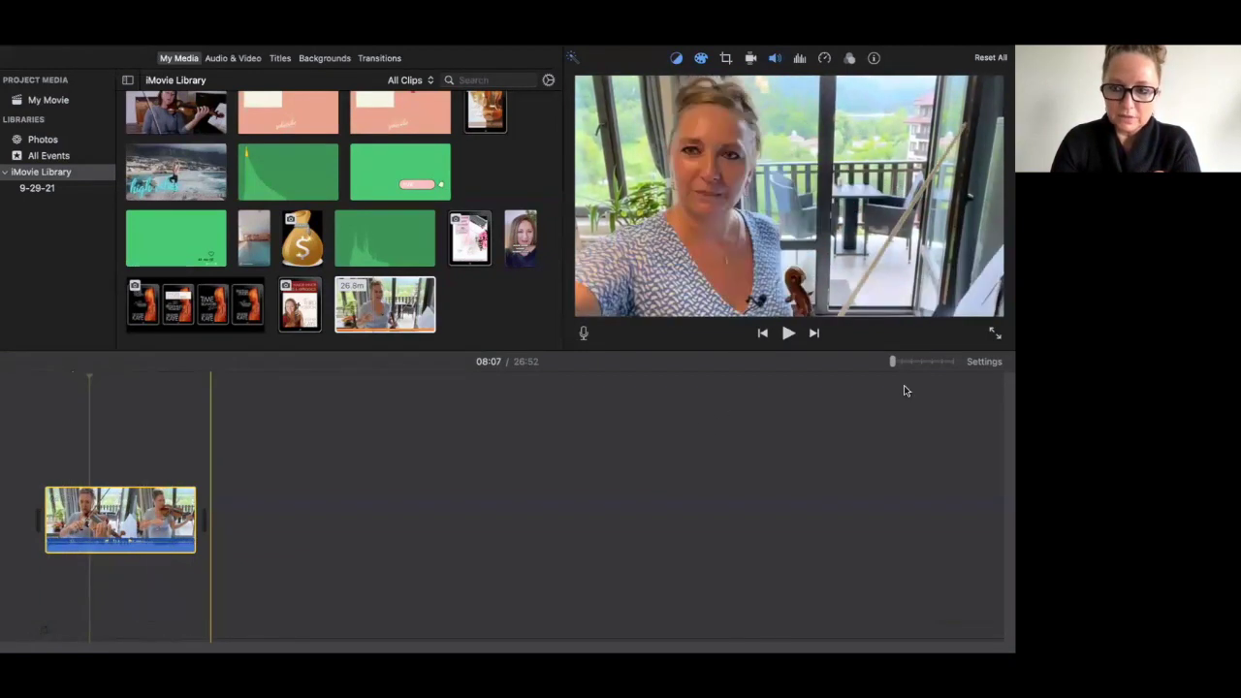
{"action": "mouse_move", "coordinate": [892, 363]}
{"action": "left_mouse_down"}
{"action": "mouse_move", "coordinate": [922, 365]}
{"action": "mouse_move", "coordinate": [892, 367]}
{"action": "left_mouse_up"}
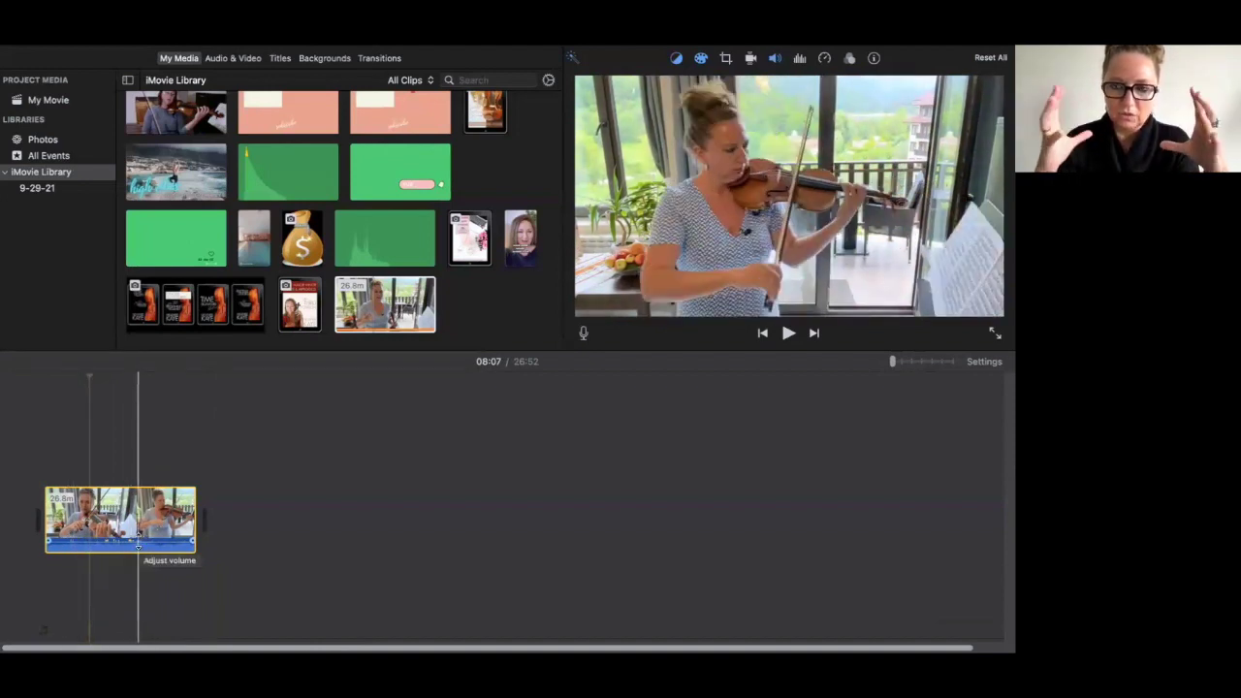
{"action": "left_click_drag", "start_coordinate": [138, 546], "coordinate": [140, 548]}
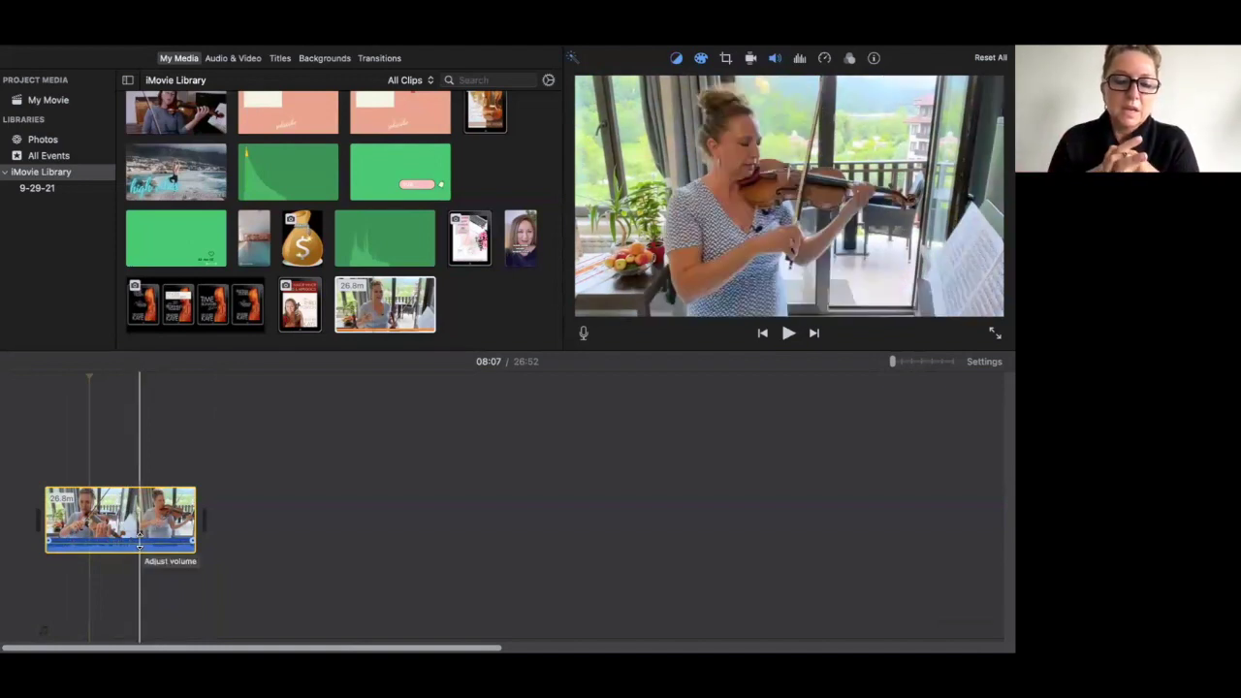
{"action": "left_click_drag", "start_coordinate": [140, 545], "coordinate": [140, 546]}
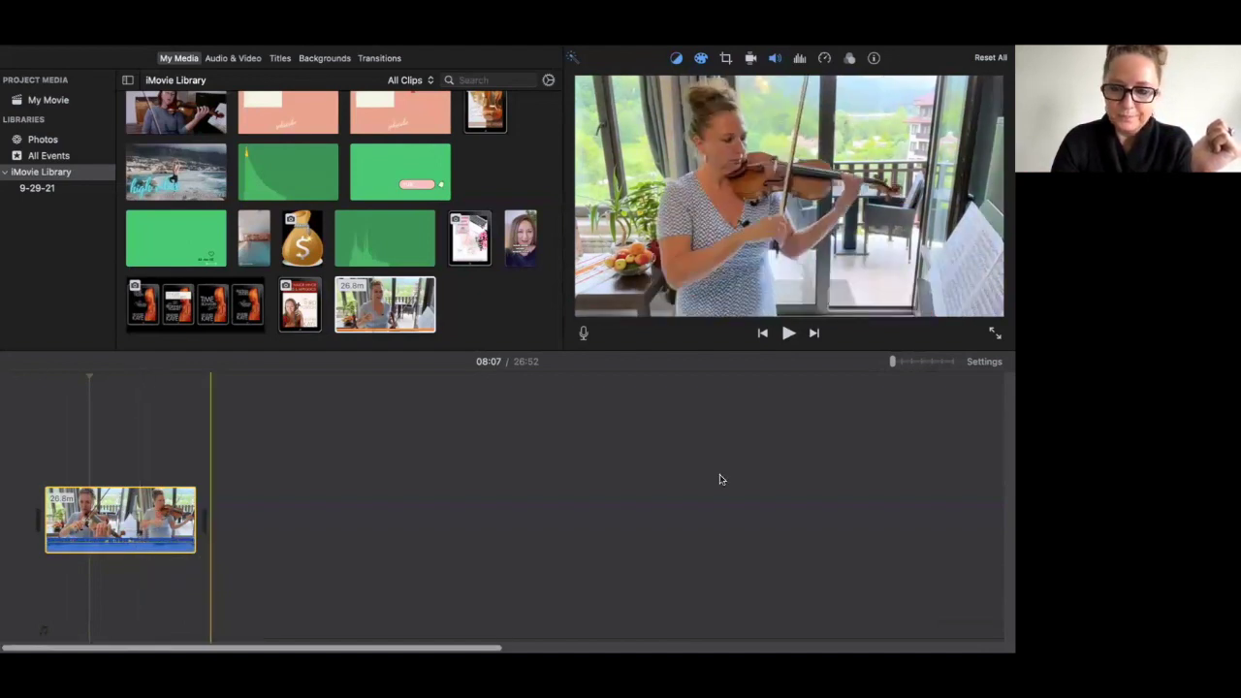
Look along the enlarged filmstrip and audio waveform of the timeline clip for a section to cut.
{"action": "left_click_drag", "start_coordinate": [892, 363], "coordinate": [911, 362]}
{"action": "scroll", "coordinate": [487, 550], "scroll_direction": "left", "scroll_amount": 5}
{"action": "scroll", "coordinate": [486, 549], "scroll_direction": "left", "scroll_amount": 10}
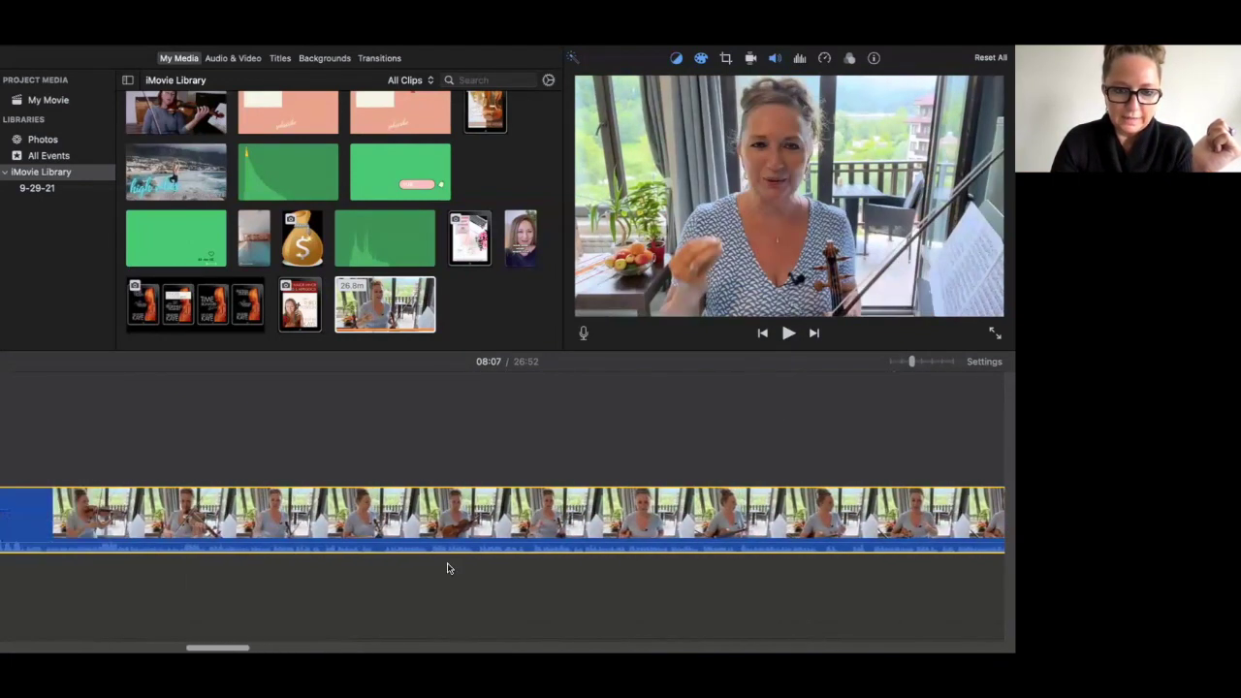
{"action": "scroll", "coordinate": [447, 563], "scroll_direction": "left", "scroll_amount": 9}
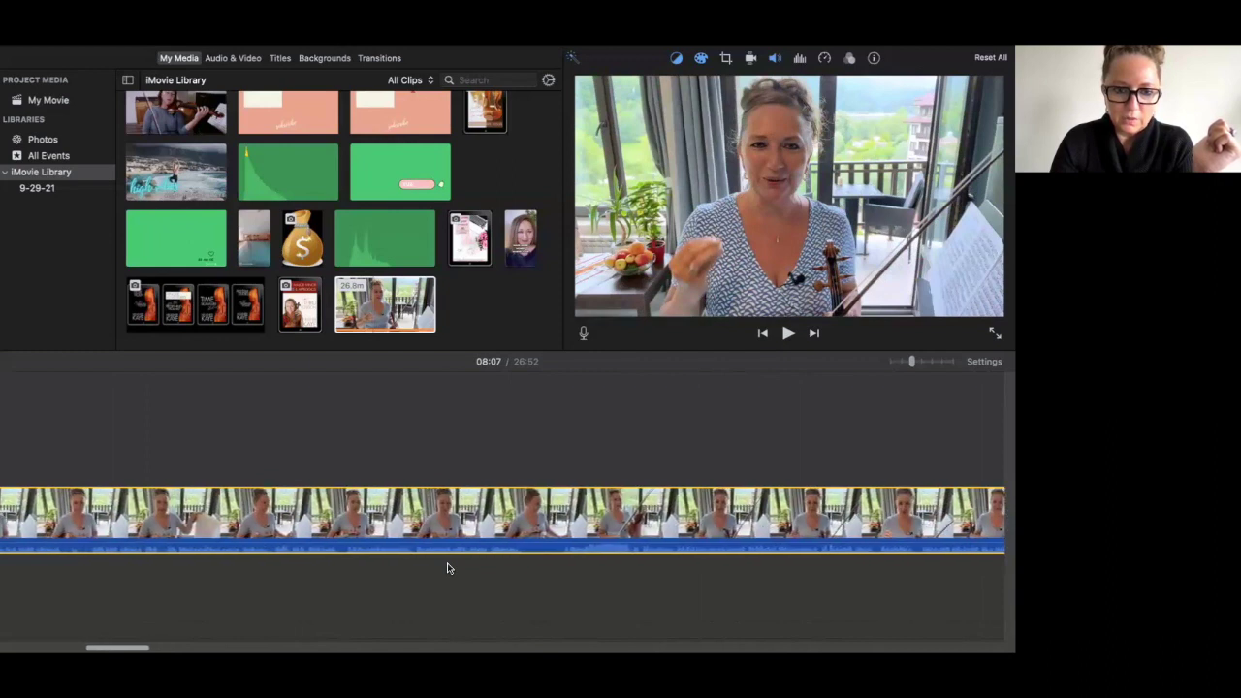
{"action": "scroll", "coordinate": [447, 568], "scroll_direction": "right", "scroll_amount": 4}
{"action": "scroll", "coordinate": [447, 568], "scroll_direction": "right", "scroll_amount": 11}
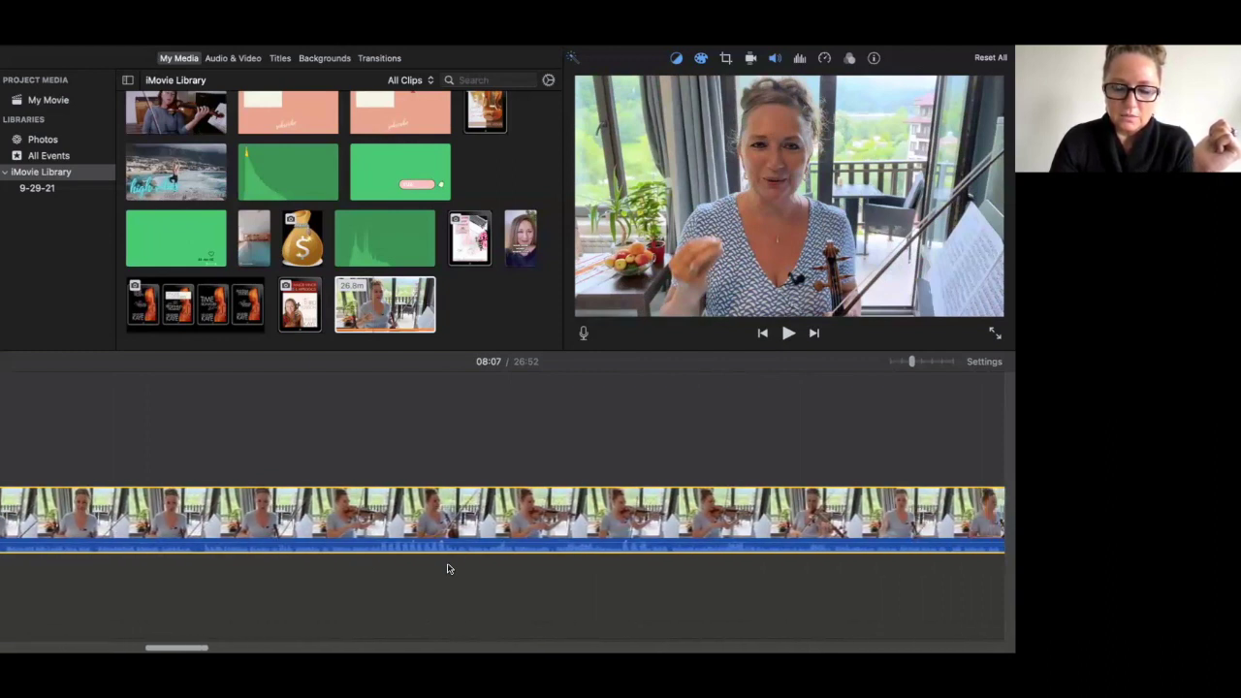
{"action": "scroll", "coordinate": [447, 569], "scroll_direction": "right", "scroll_amount": 3}
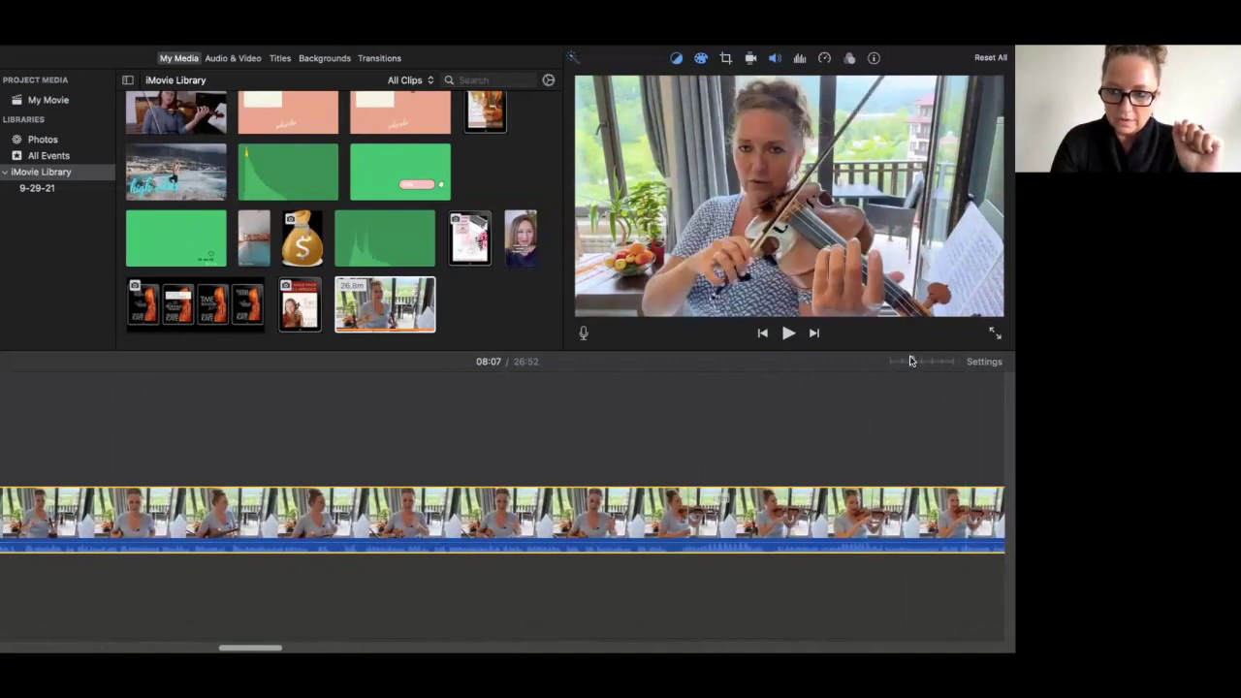
{"action": "left_click_drag", "start_coordinate": [908, 363], "coordinate": [902, 362]}
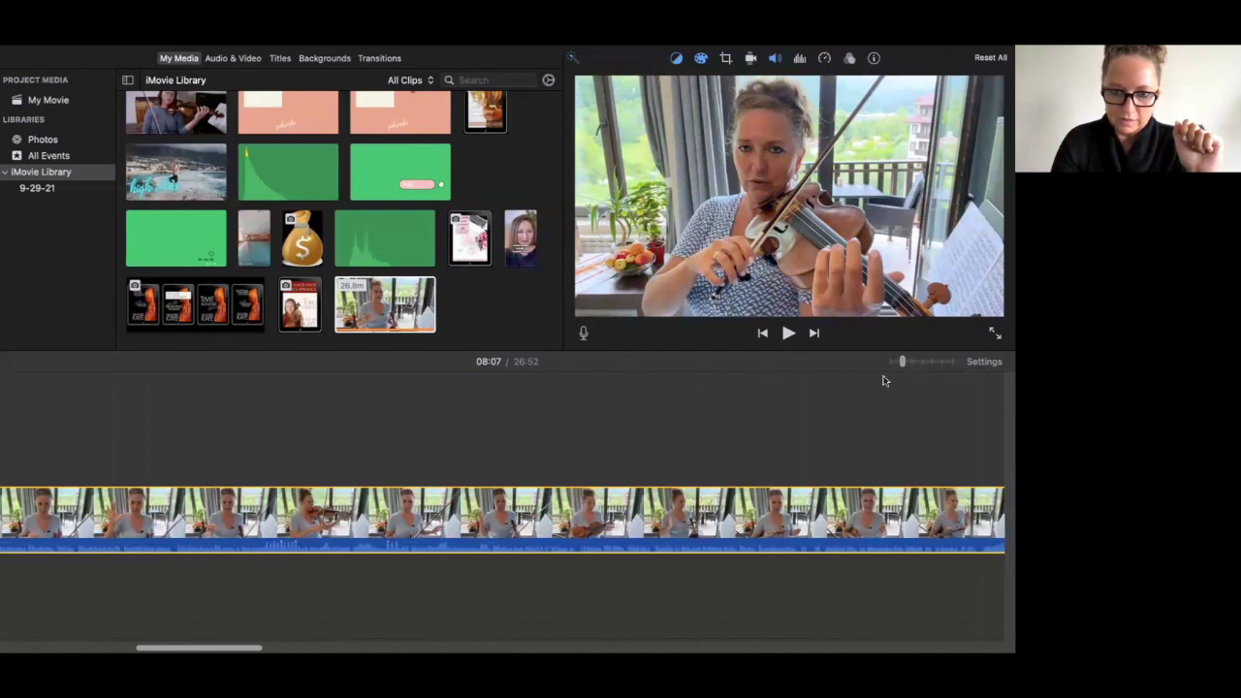
Split the timeline clip at 04:29 and again at 04:38 to isolate a short violin-playing segment.
{"action": "left_click", "coordinate": [260, 555]}
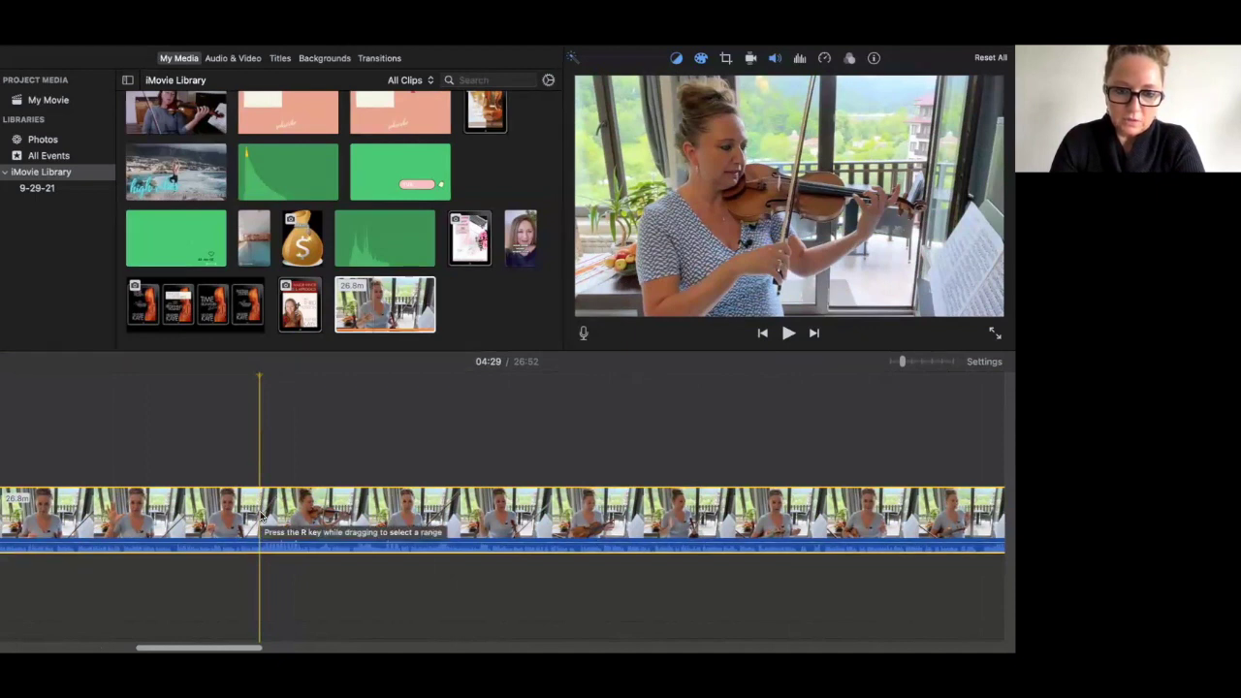
{"action": "right_click", "coordinate": [260, 515]}
{"action": "right_click", "coordinate": [259, 515]}
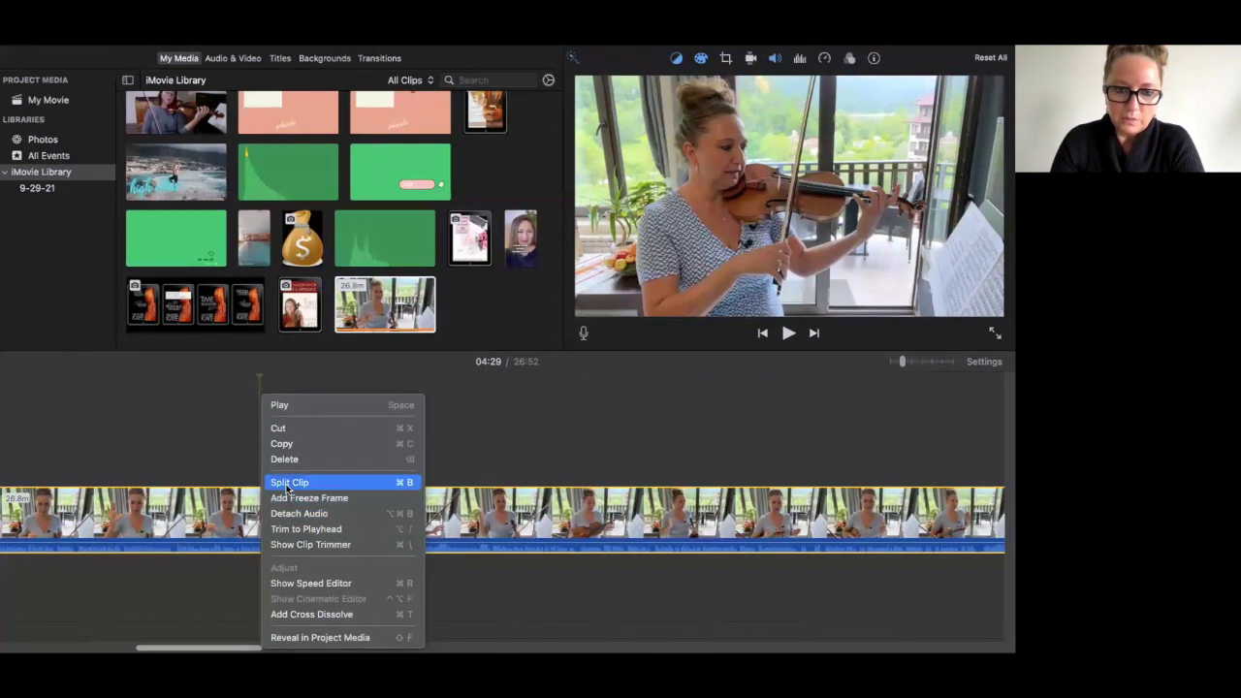
{"action": "left_click", "coordinate": [287, 488]}
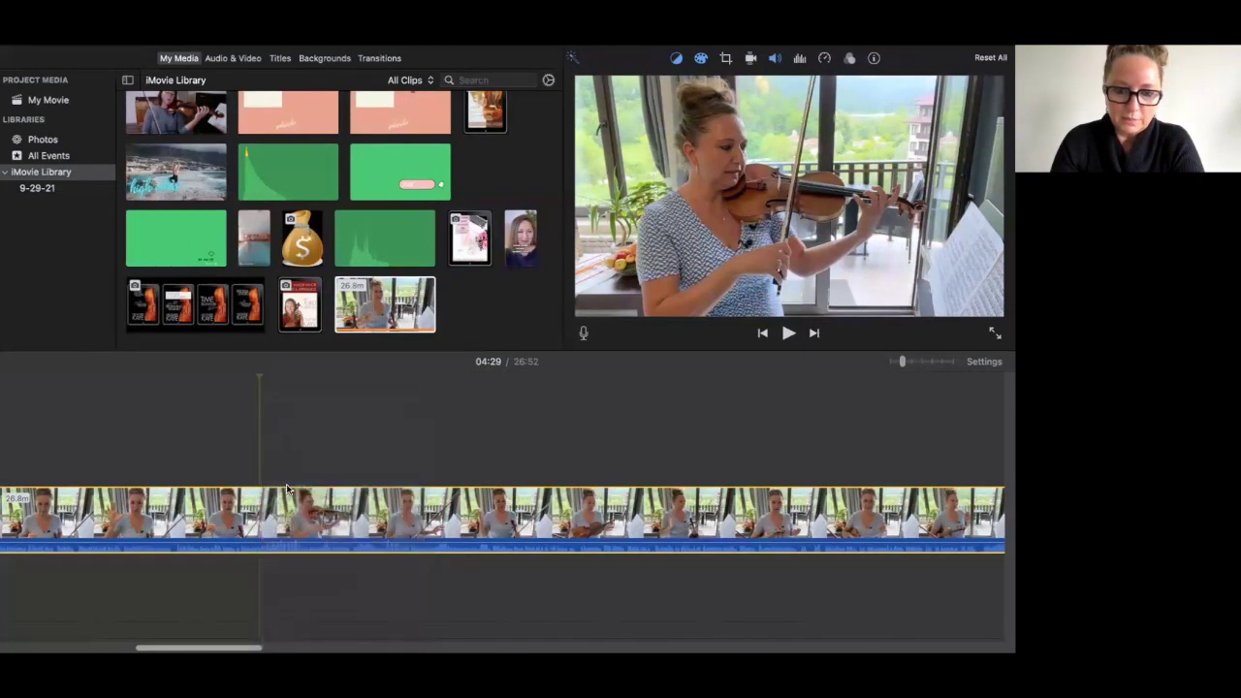
{"action": "left_click", "coordinate": [303, 535]}
{"action": "right_click", "coordinate": [304, 534]}
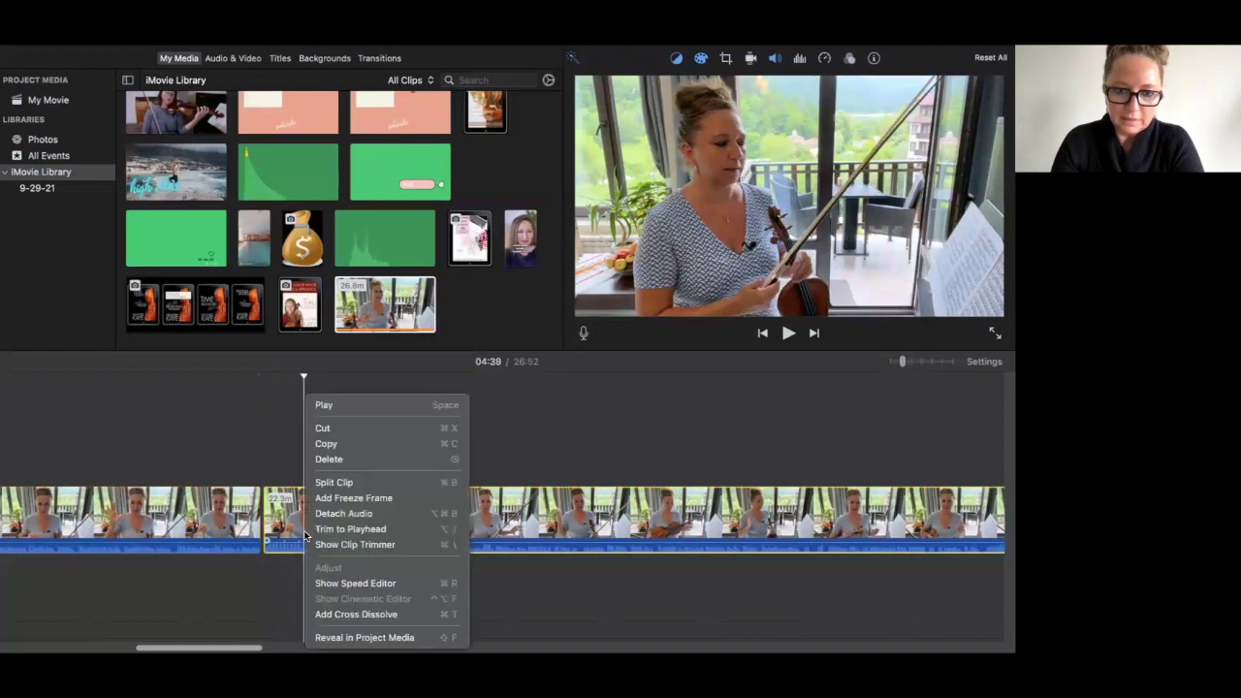
{"action": "left_click", "coordinate": [331, 483]}
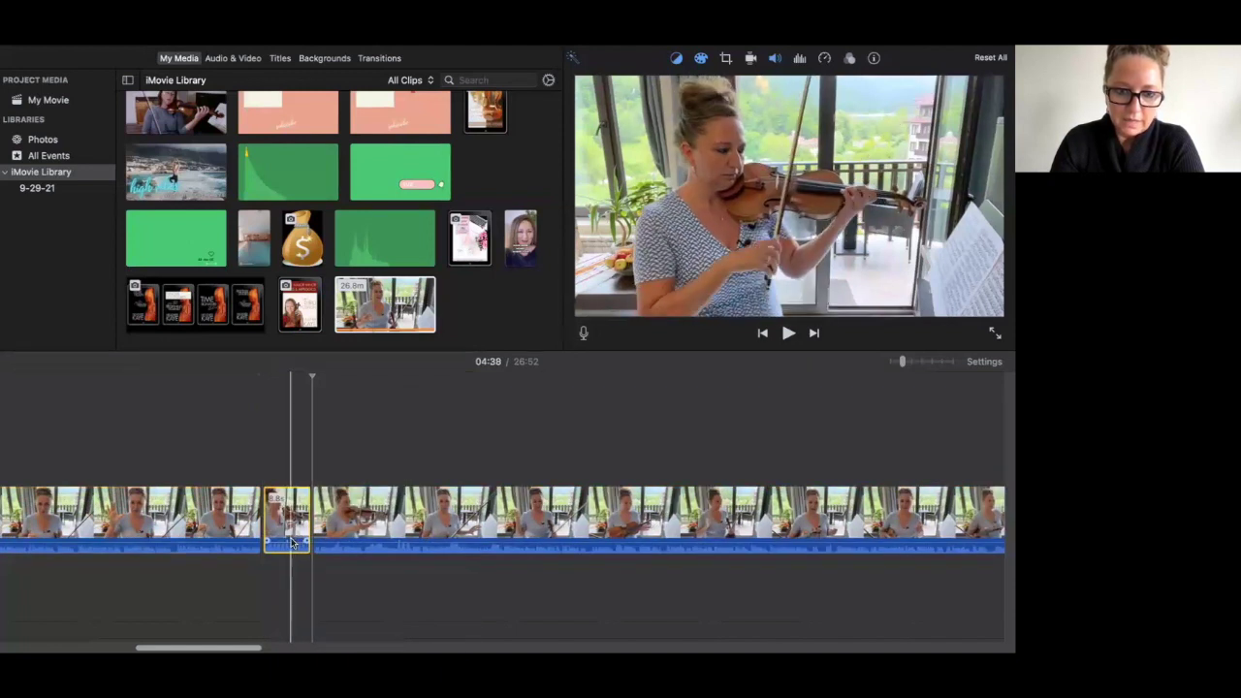
Try audio fades on the short split segment by moving its fade-in and fade-out points, and restore them.
{"action": "left_click_drag", "start_coordinate": [287, 545], "coordinate": [287, 546]}
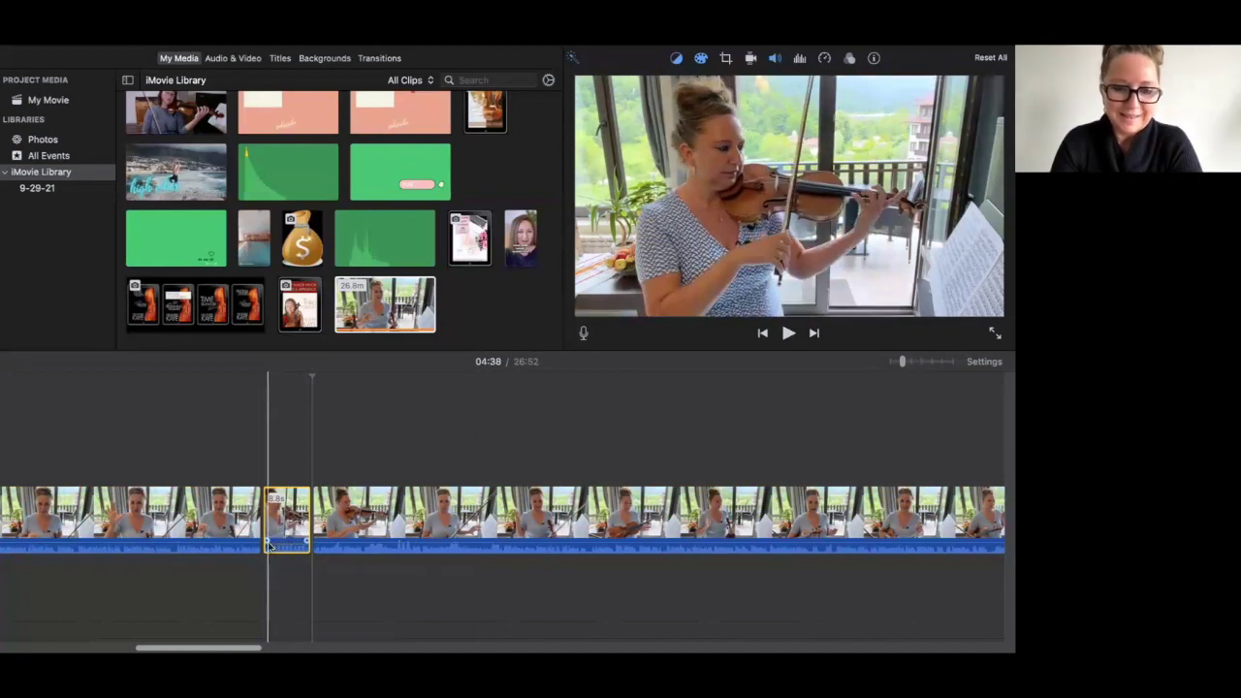
{"action": "left_click_drag", "start_coordinate": [269, 544], "coordinate": [292, 539]}
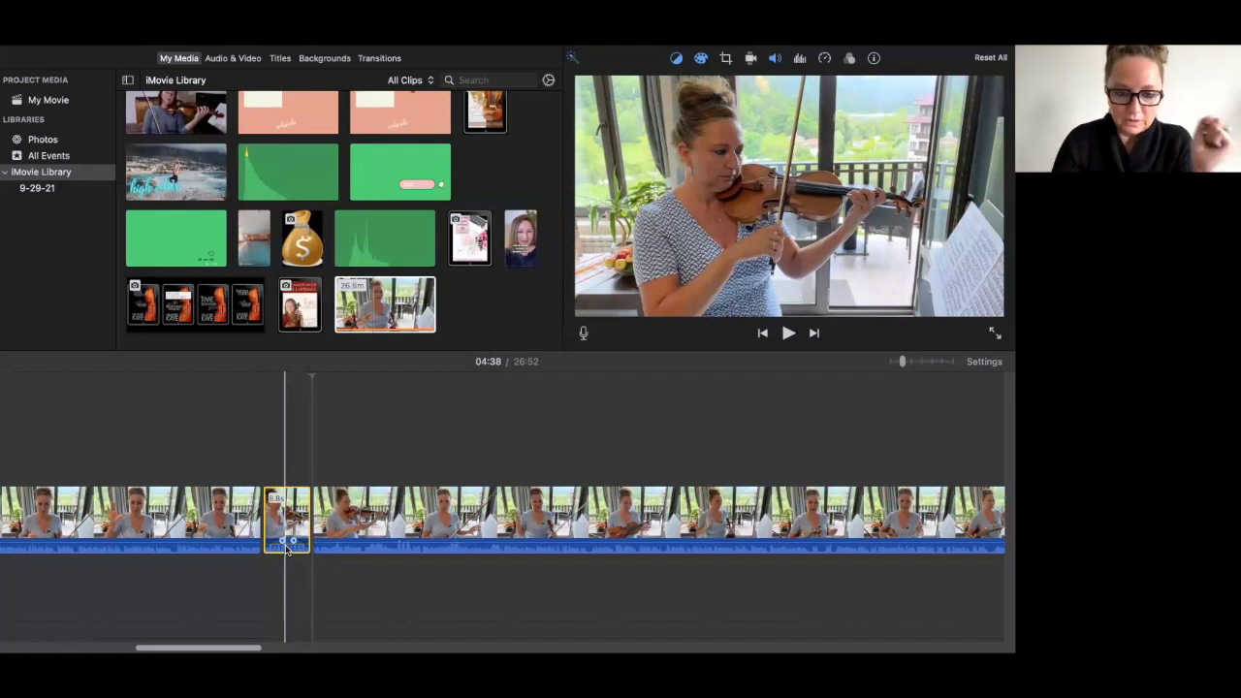
{"action": "mouse_move", "coordinate": [286, 549]}
{"action": "left_mouse_down"}
{"action": "mouse_move", "coordinate": [256, 544]}
{"action": "mouse_move", "coordinate": [306, 541]}
{"action": "left_mouse_up"}
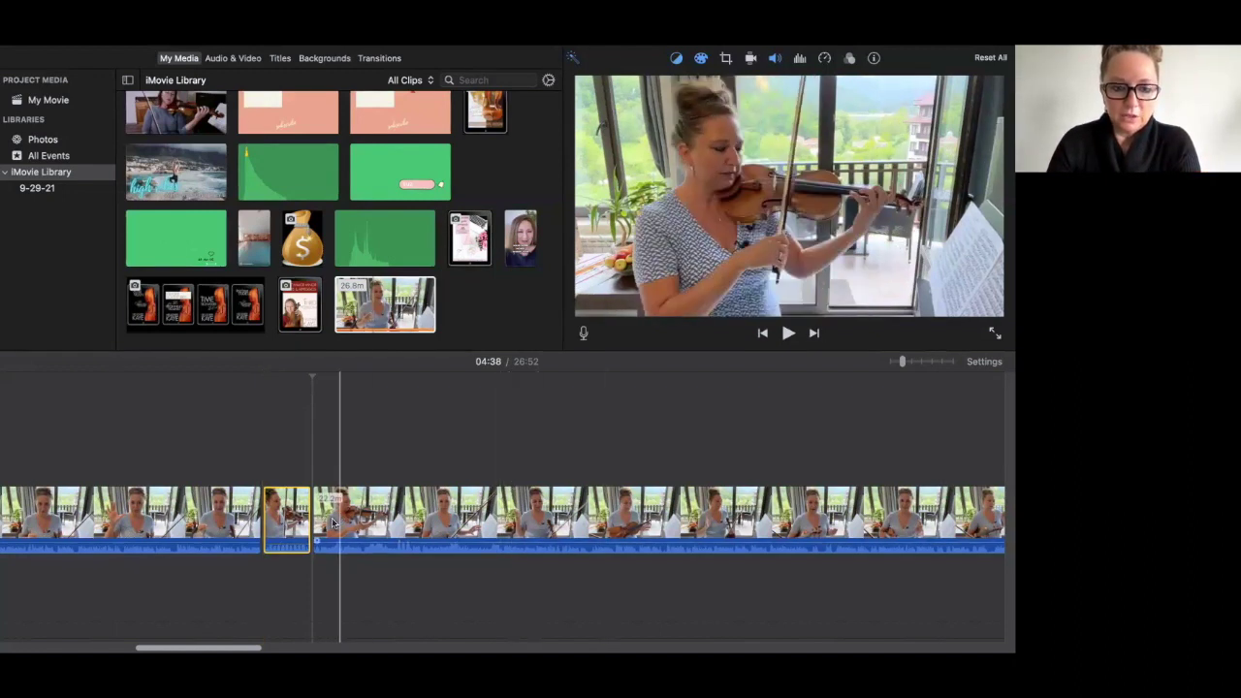
Play the short violin segment between the two splits briefly and delete it from the timeline.
{"action": "key", "text": "space"}
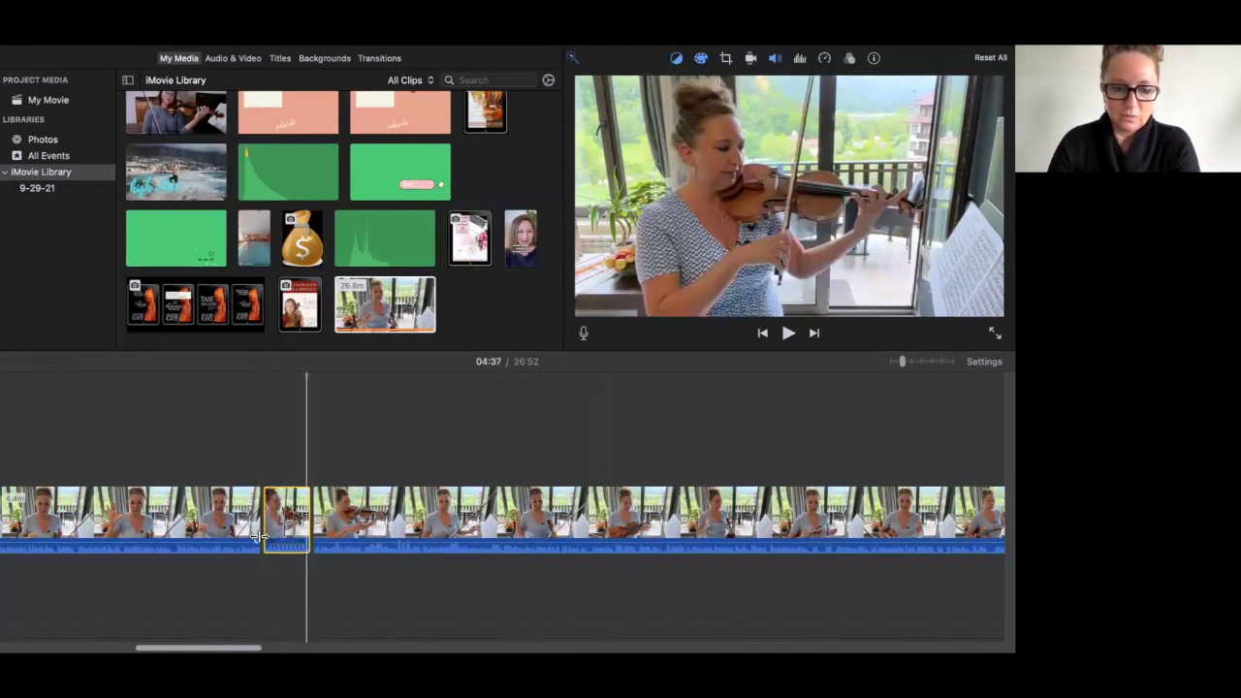
{"action": "key", "text": "Delete"}
{"action": "left_click", "coordinate": [259, 536]}
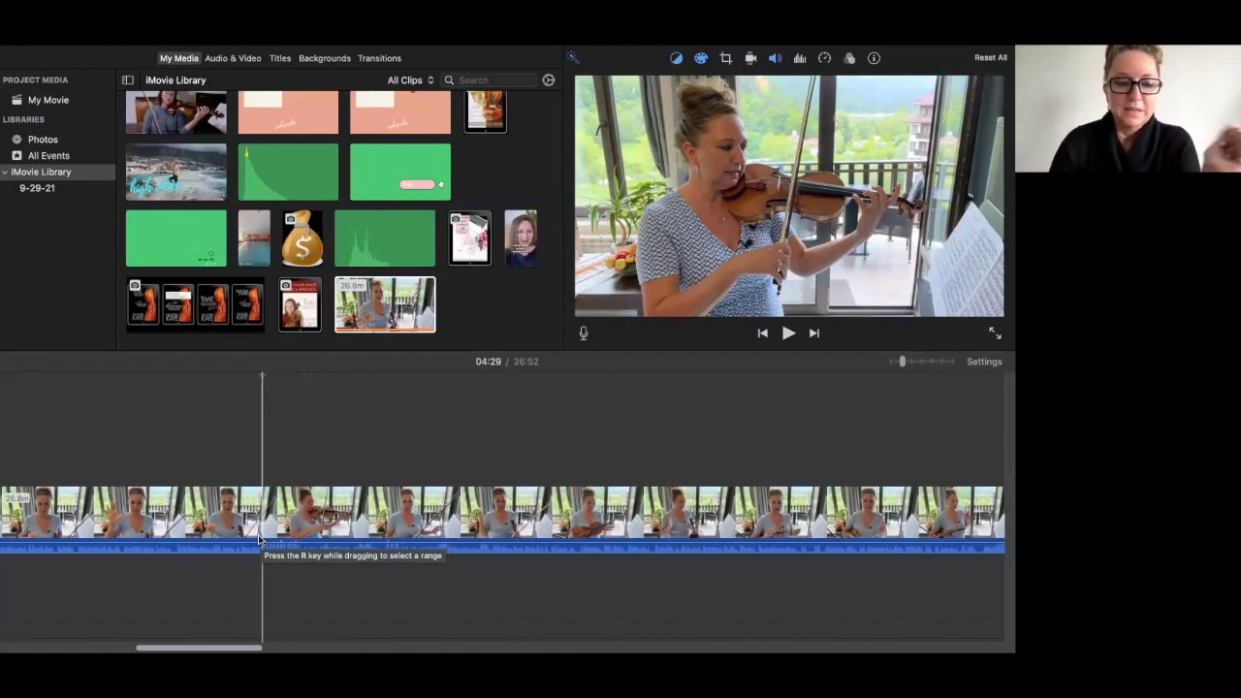
Trim the start of the timeline clip to the playhead at 00:01.
{"action": "scroll", "coordinate": [257, 534], "scroll_direction": "left", "scroll_amount": 5}
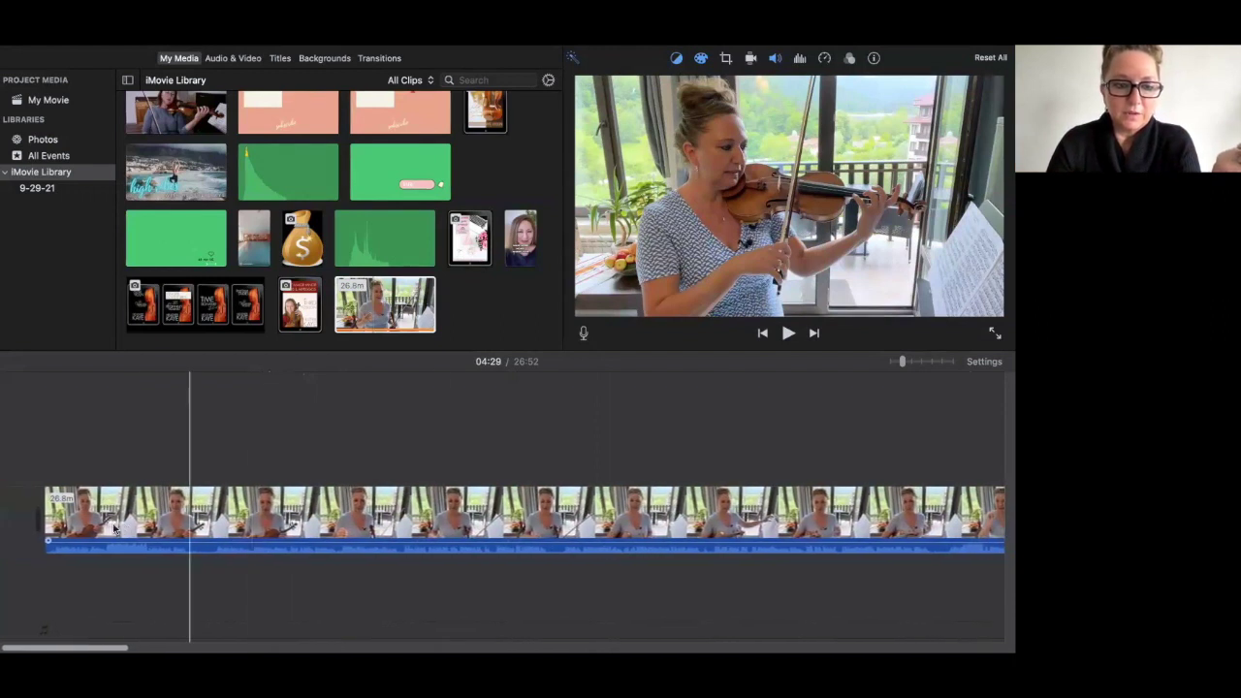
{"action": "left_click", "coordinate": [54, 534]}
{"action": "right_click", "coordinate": [54, 532]}
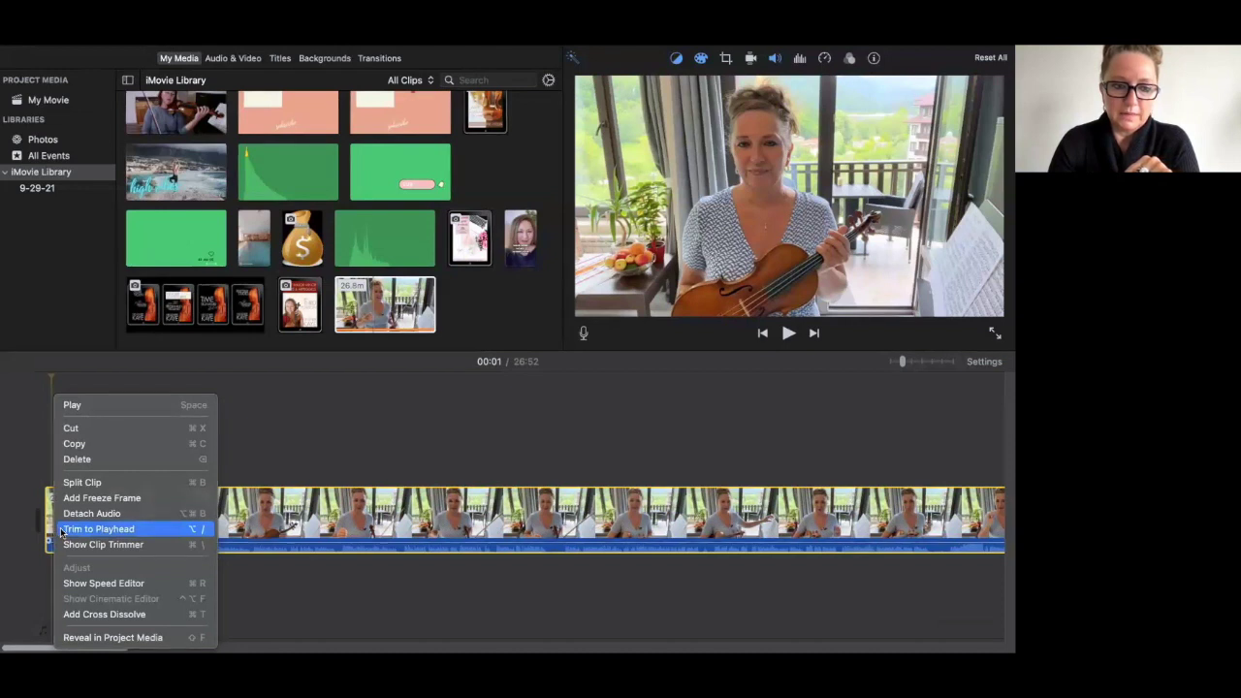
{"action": "left_click", "coordinate": [61, 529]}
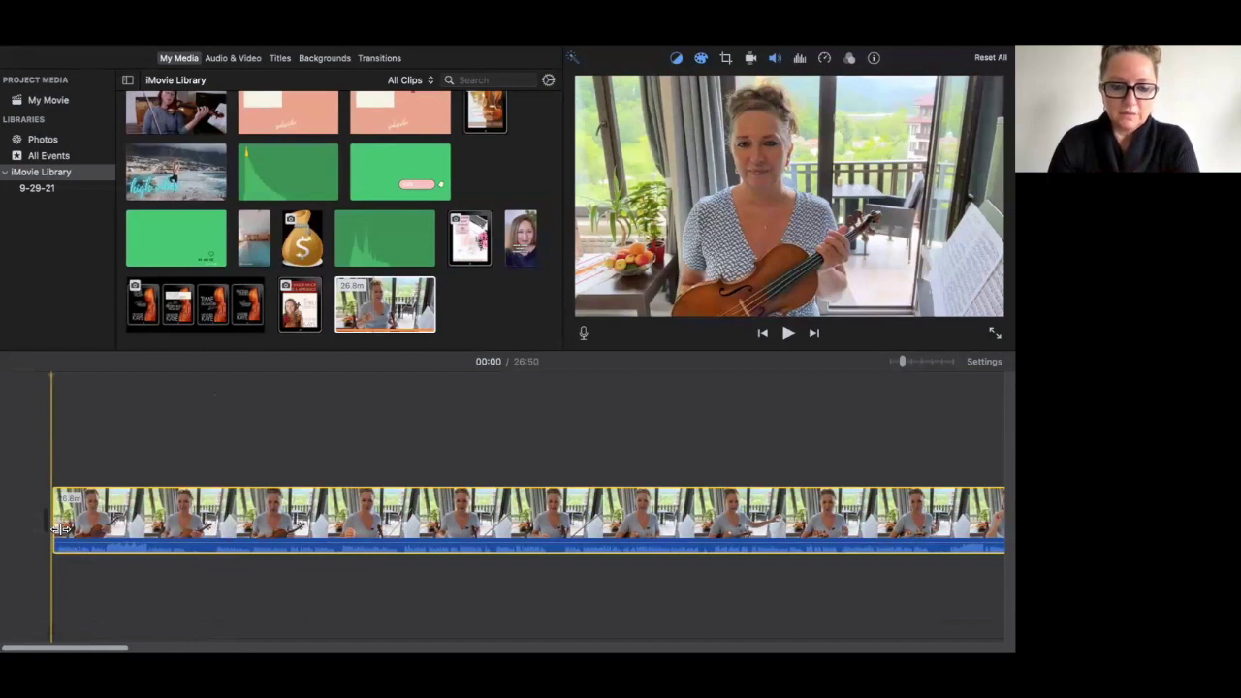
Delete the entire trimmed clip from the timeline and undo the deletion.
{"action": "left_click", "coordinate": [244, 530]}
{"action": "key", "text": "Delete"}
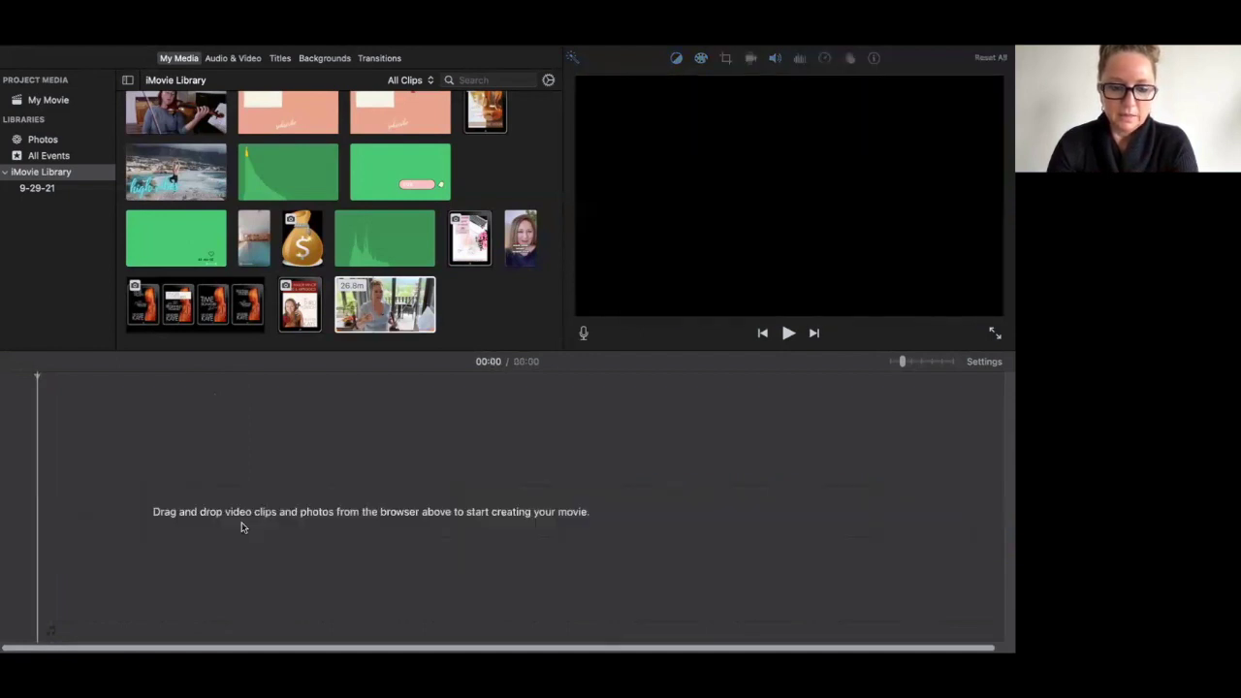
{"action": "key", "text": "super+z"}
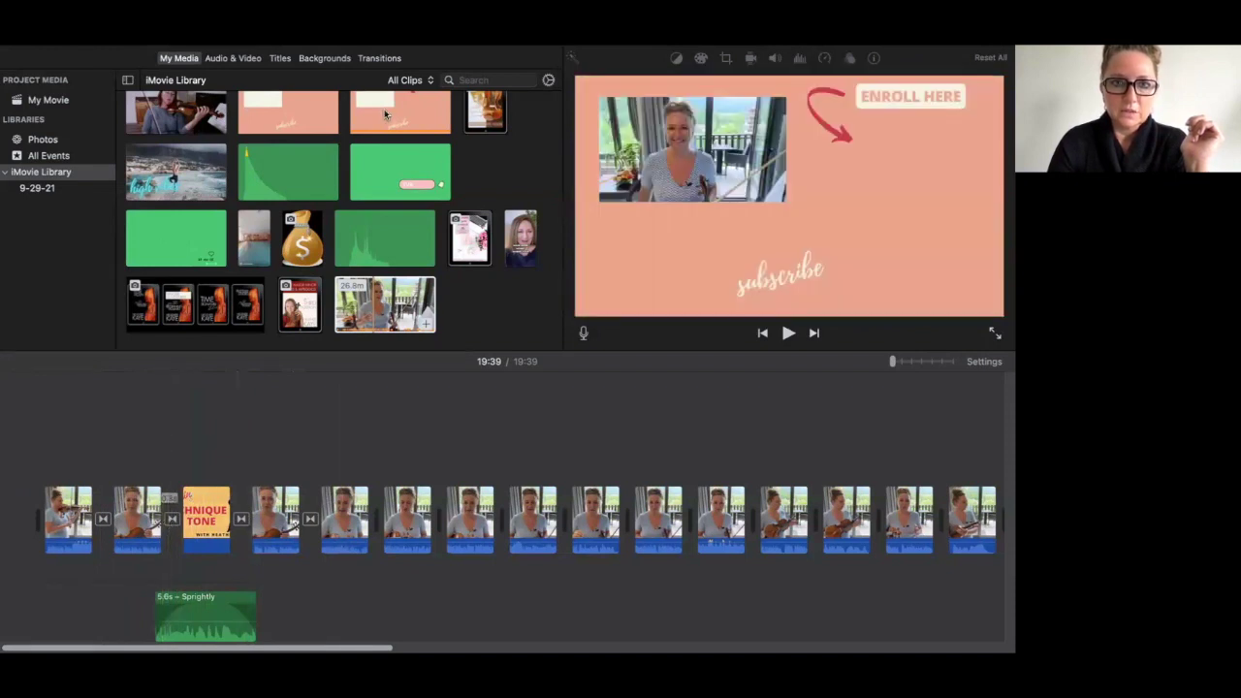
Remove the transition between the first two timeline clips and place a Cross Dissolve there instead.
{"action": "left_click", "coordinate": [380, 58]}
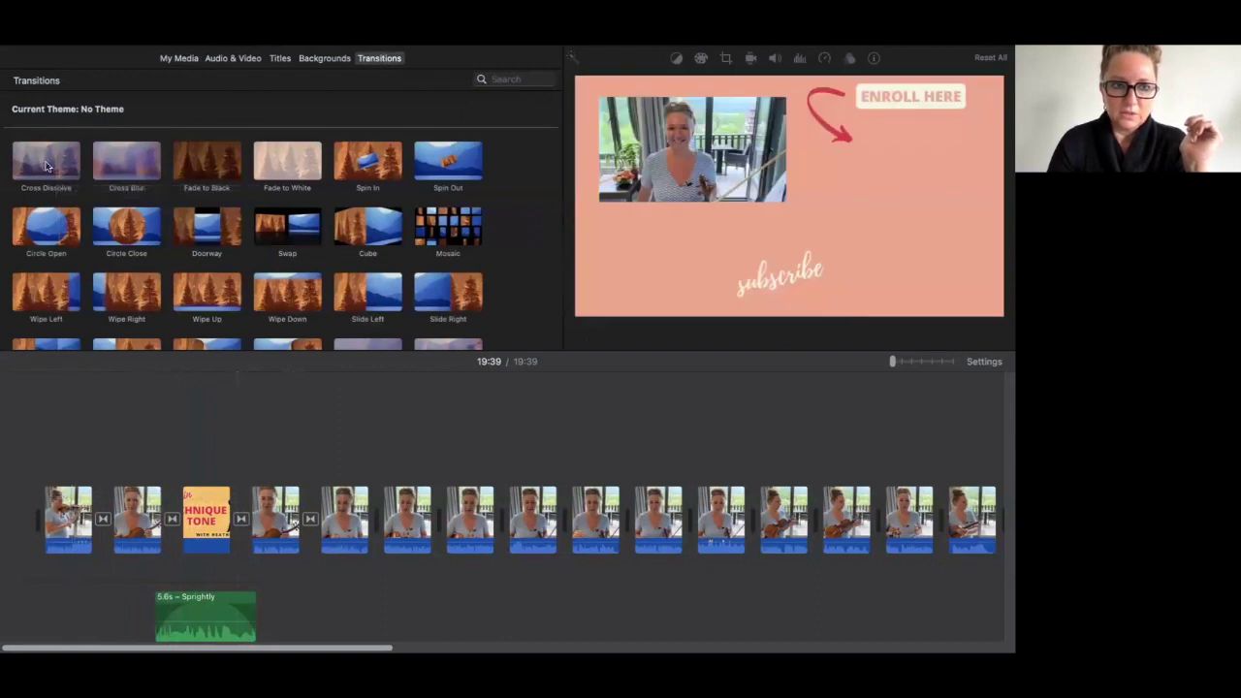
{"action": "left_click", "coordinate": [101, 521]}
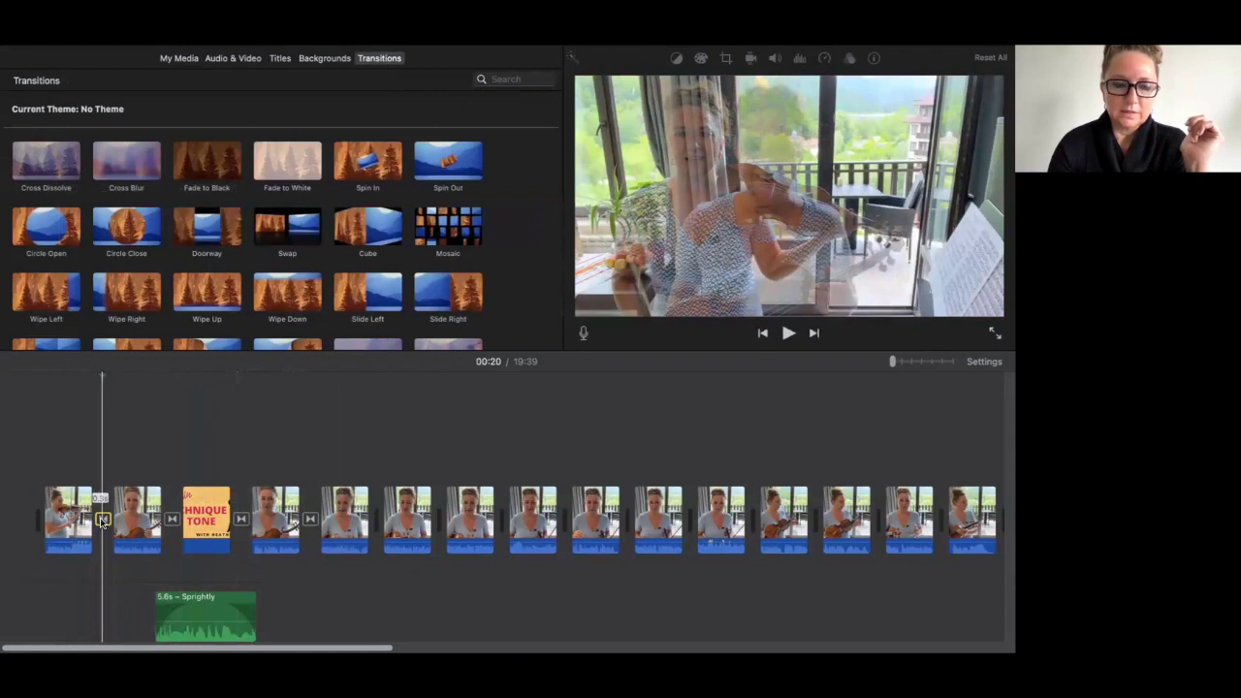
{"action": "key", "text": "Delete"}
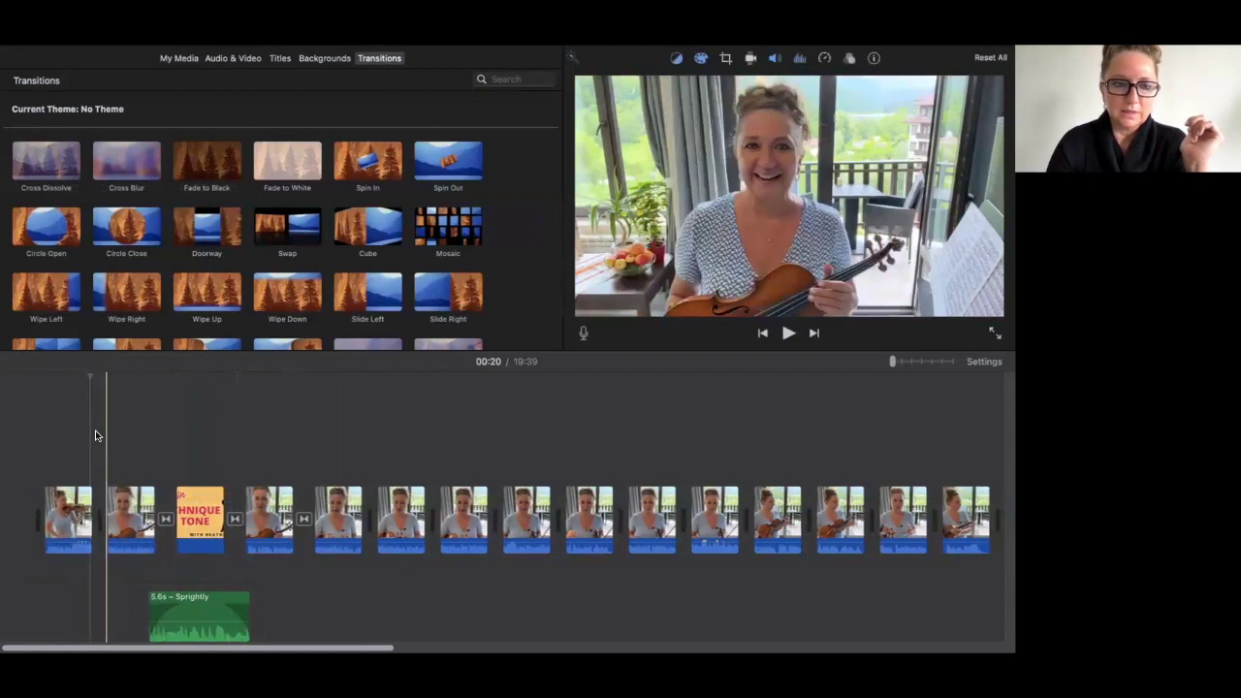
{"action": "left_click_drag", "start_coordinate": [55, 152], "coordinate": [102, 520]}
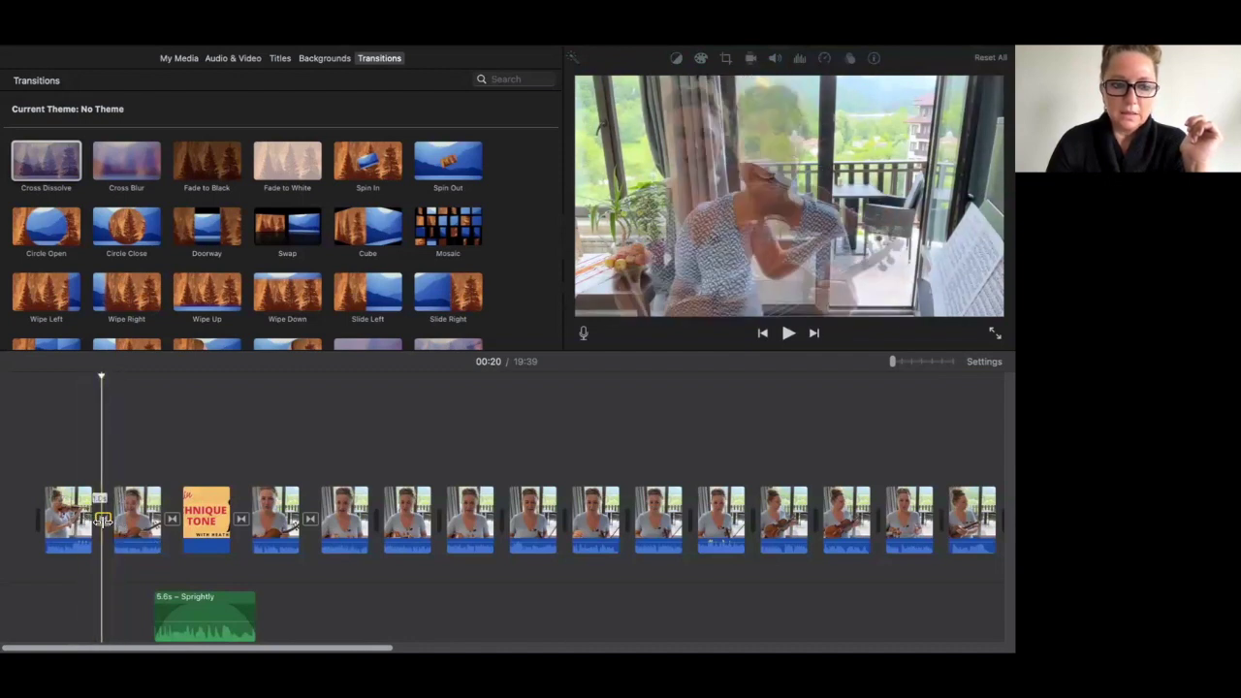
{"action": "right_click", "coordinate": [103, 521]}
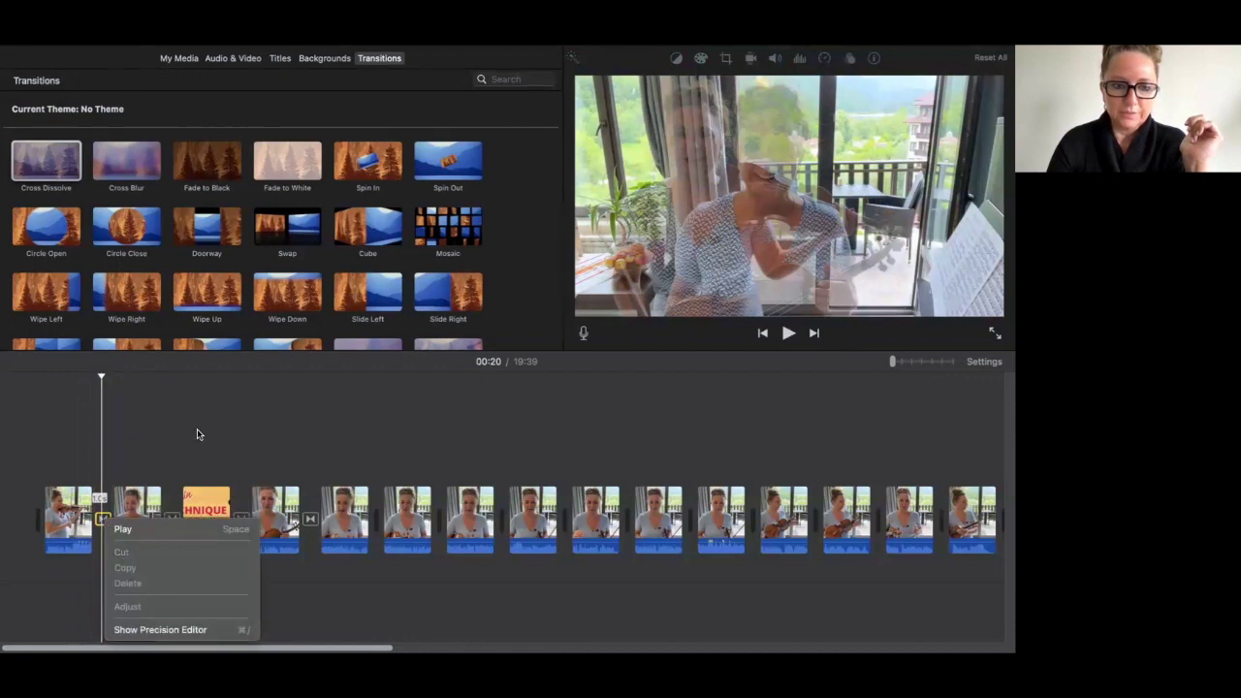
Set the duration of the Cross Dissolve between the first two timeline clips to 0.3 seconds.
{"action": "left_click", "coordinate": [100, 518]}
{"action": "double_click", "coordinate": [100, 519]}
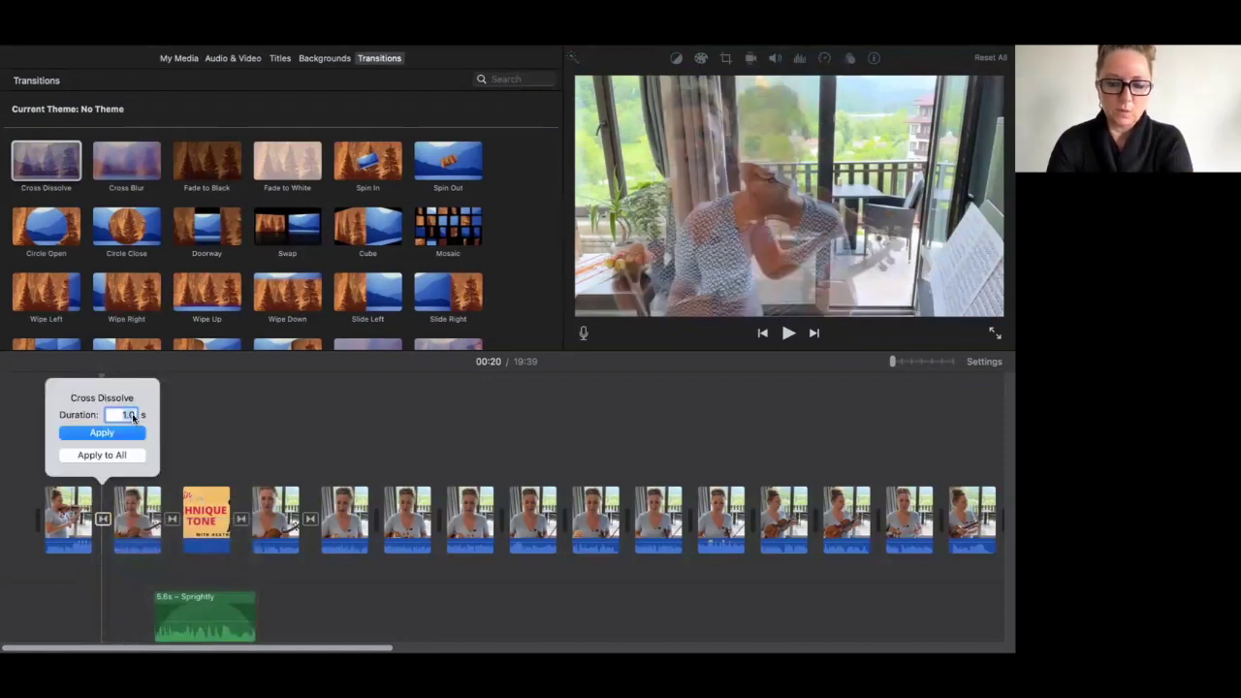
{"action": "type", "text": "0.3"}
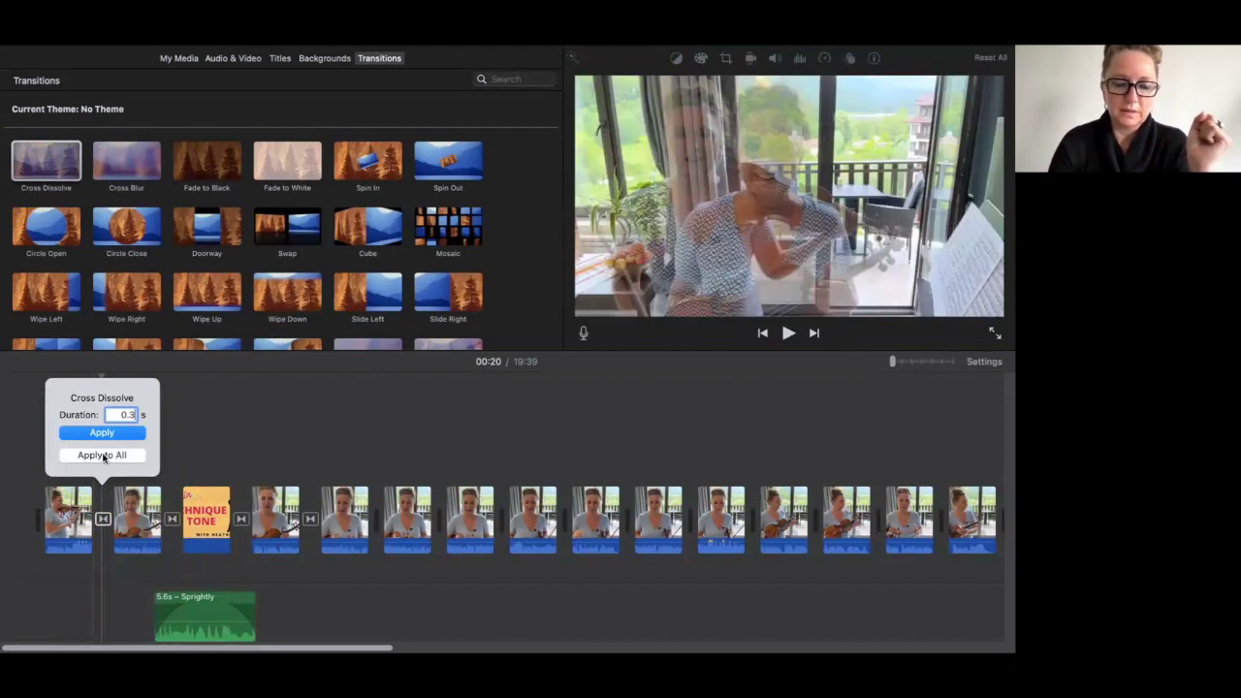
{"action": "left_click", "coordinate": [217, 452]}
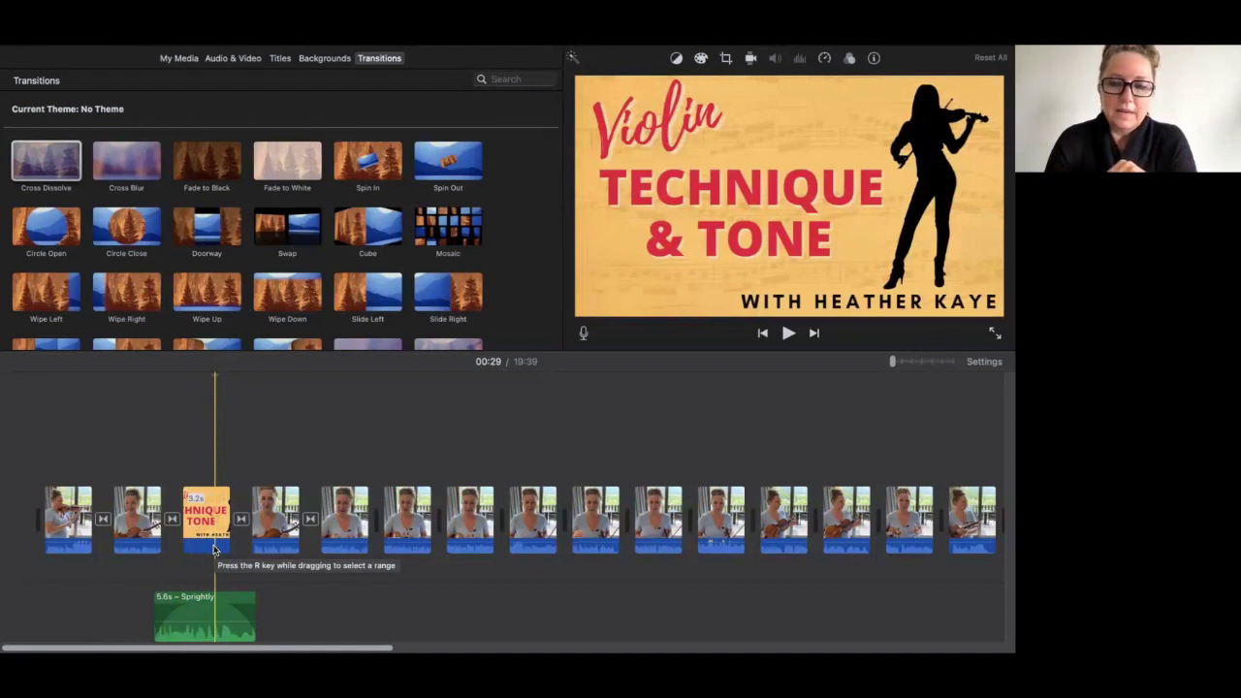
Locate the Violin Technique & Tone title graphic in the iMovie Library and select its clip in the timeline.
{"action": "left_click_drag", "start_coordinate": [194, 549], "coordinate": [209, 489]}
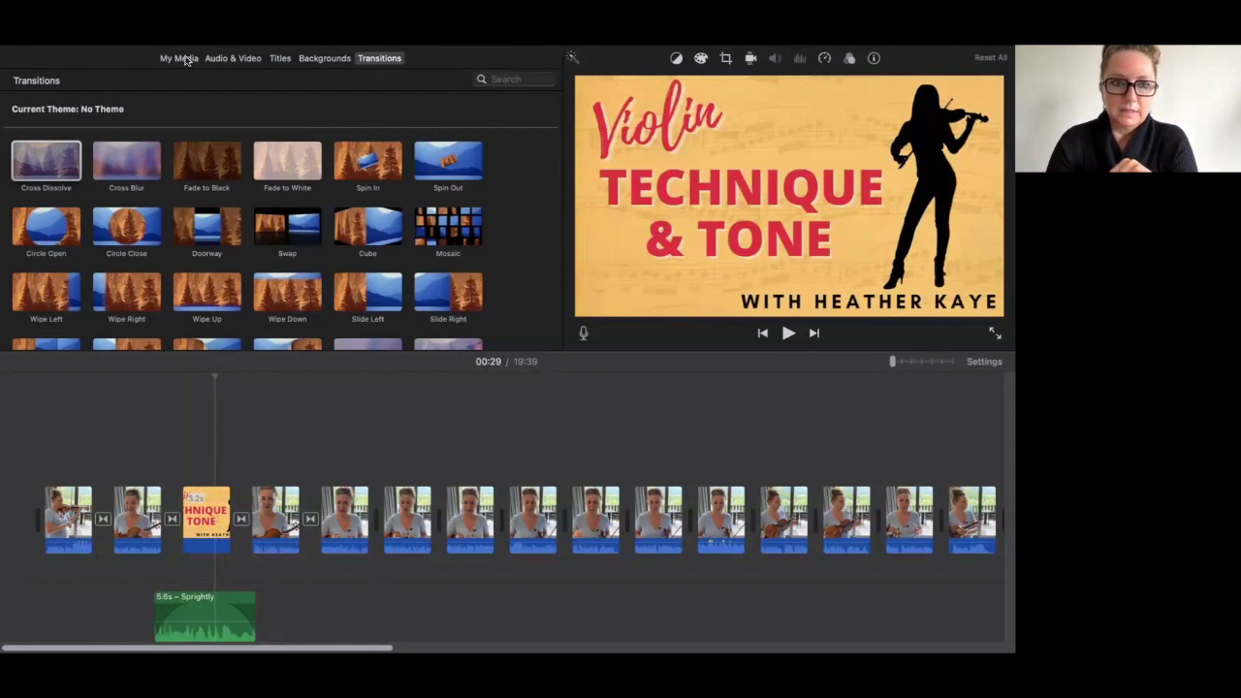
{"action": "left_click", "coordinate": [188, 58]}
{"action": "scroll", "coordinate": [302, 231], "scroll_direction": "up", "scroll_amount": 10}
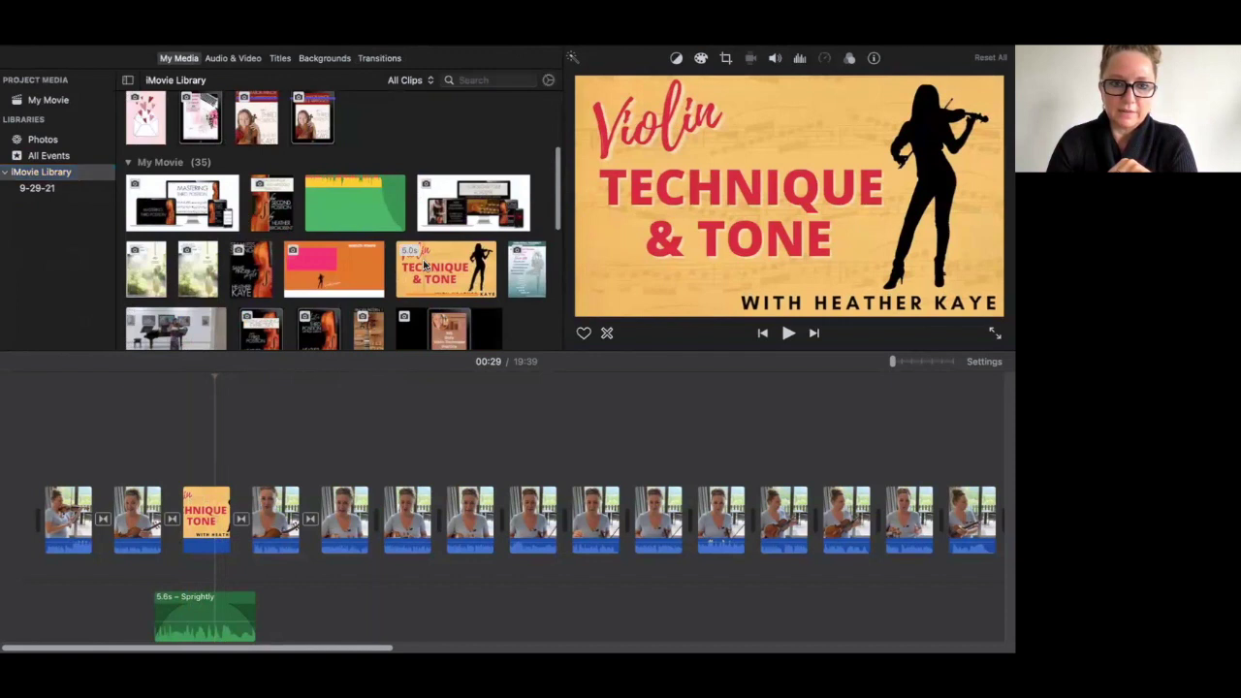
{"action": "left_click", "coordinate": [210, 535]}
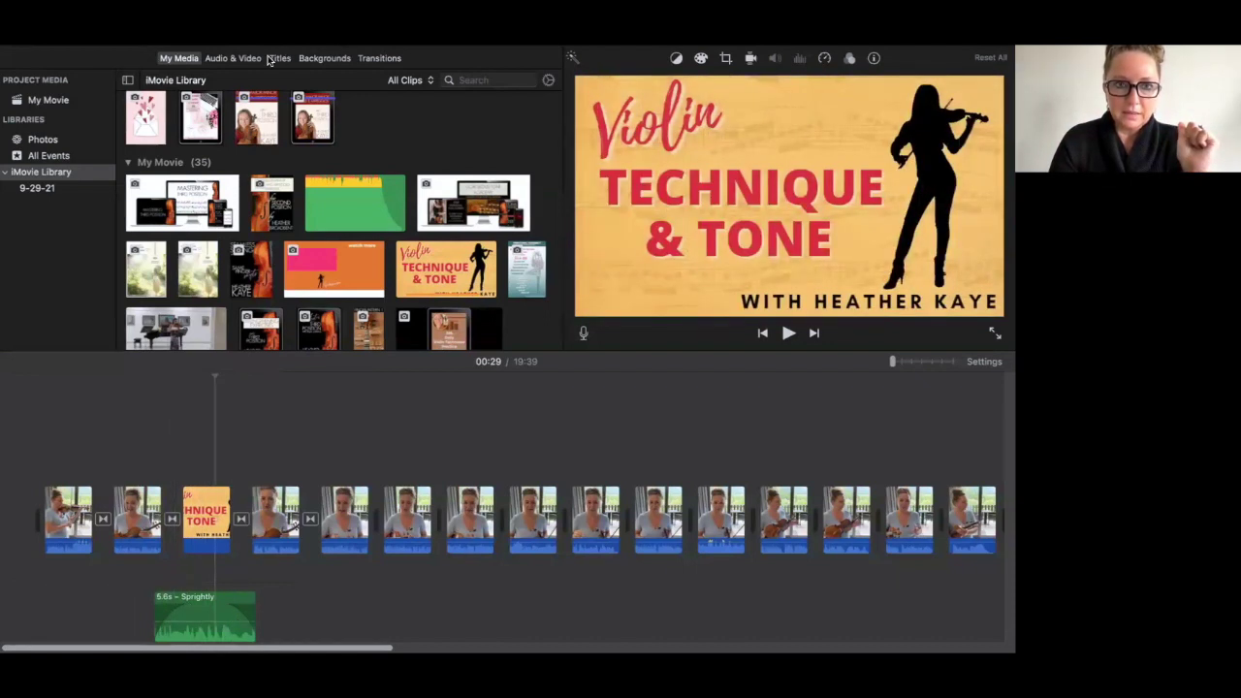
Preview the Bubbles and Pinball Machine sound effects and look through the rest of the sound effects list.
{"action": "left_click", "coordinate": [236, 59]}
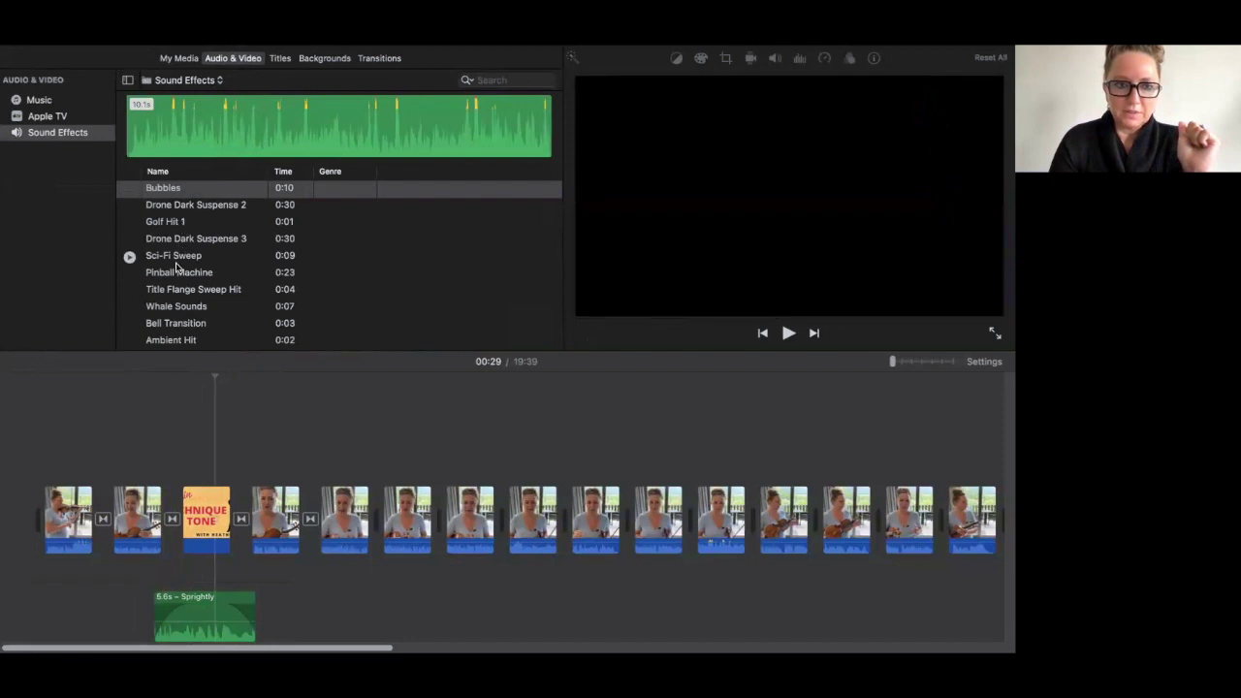
{"action": "left_click", "coordinate": [131, 190]}
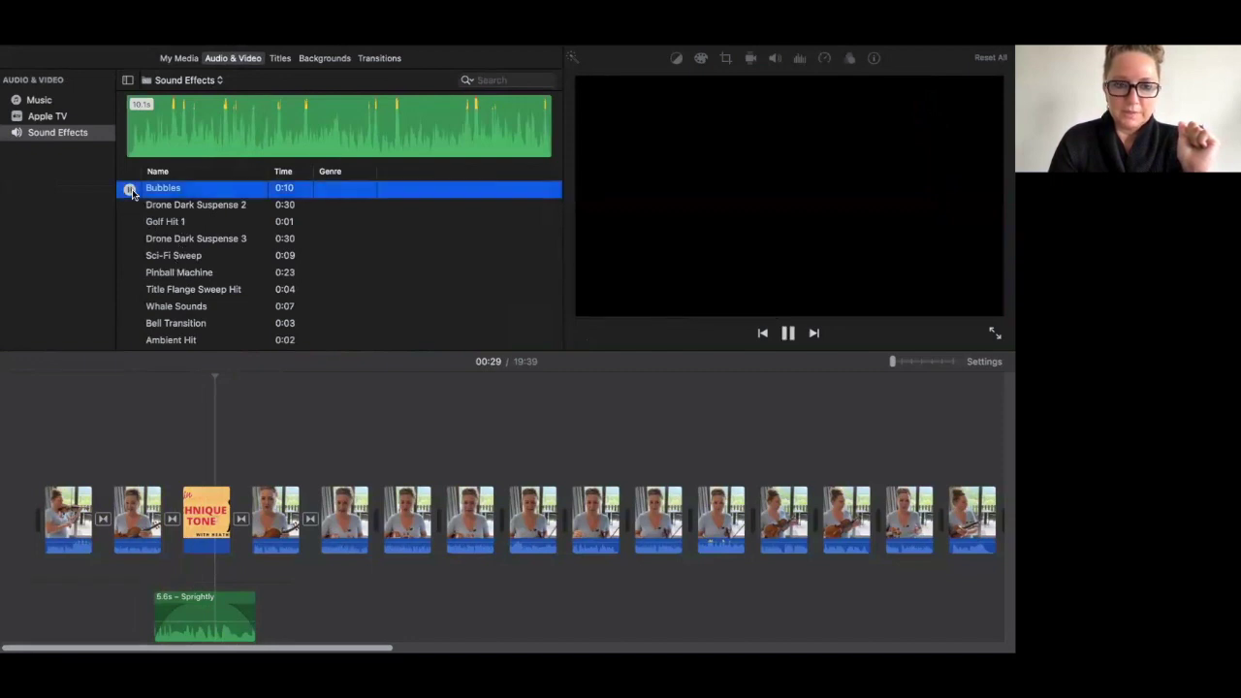
{"action": "left_click", "coordinate": [134, 276]}
{"action": "left_click", "coordinate": [130, 274]}
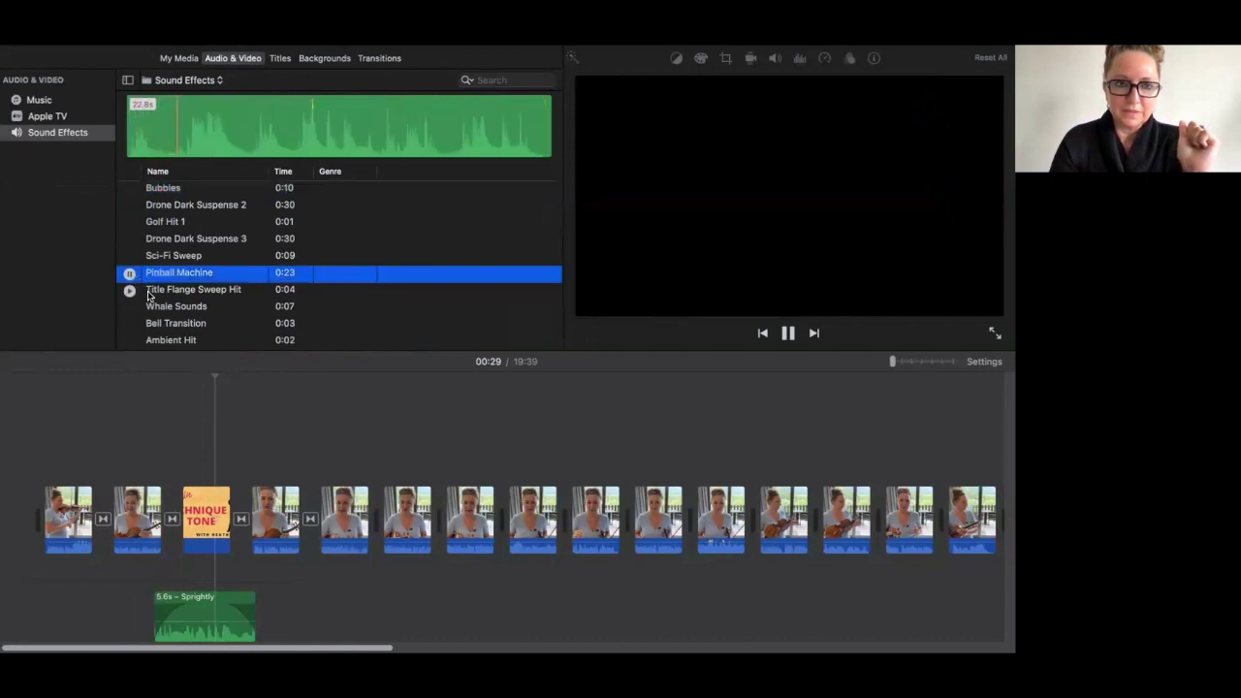
{"action": "scroll", "coordinate": [153, 288], "scroll_direction": "down", "scroll_amount": 10}
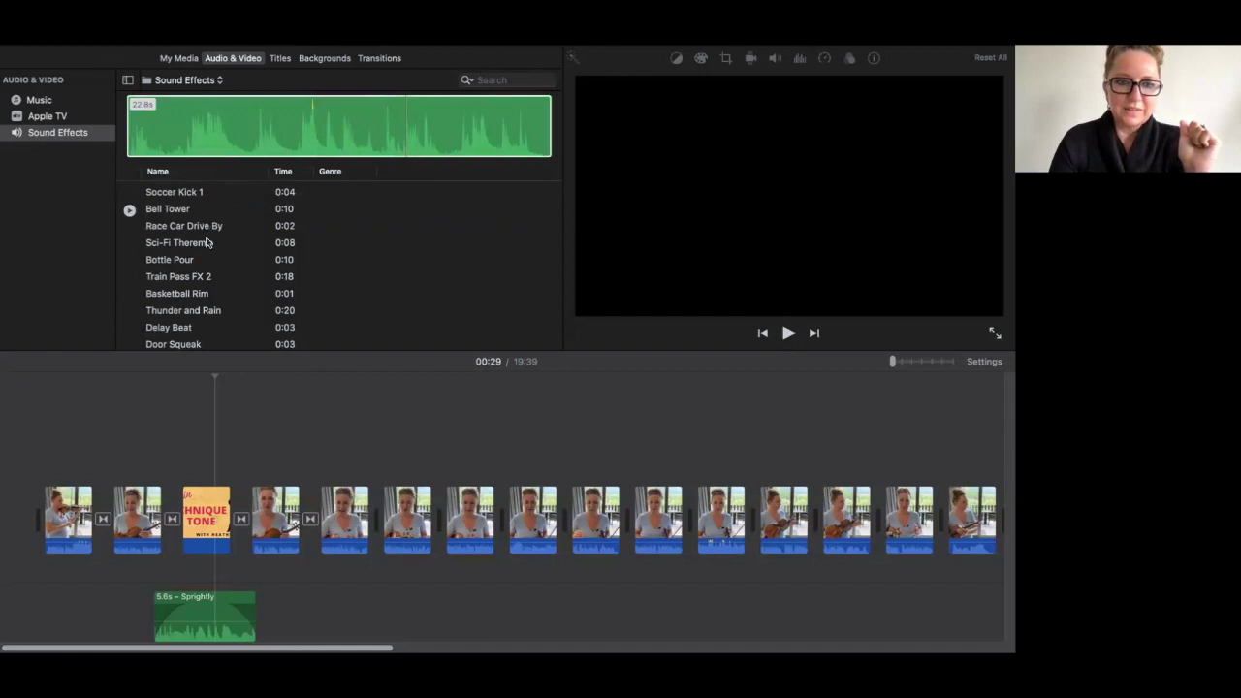
{"action": "scroll", "coordinate": [209, 307], "scroll_direction": "down", "scroll_amount": 2}
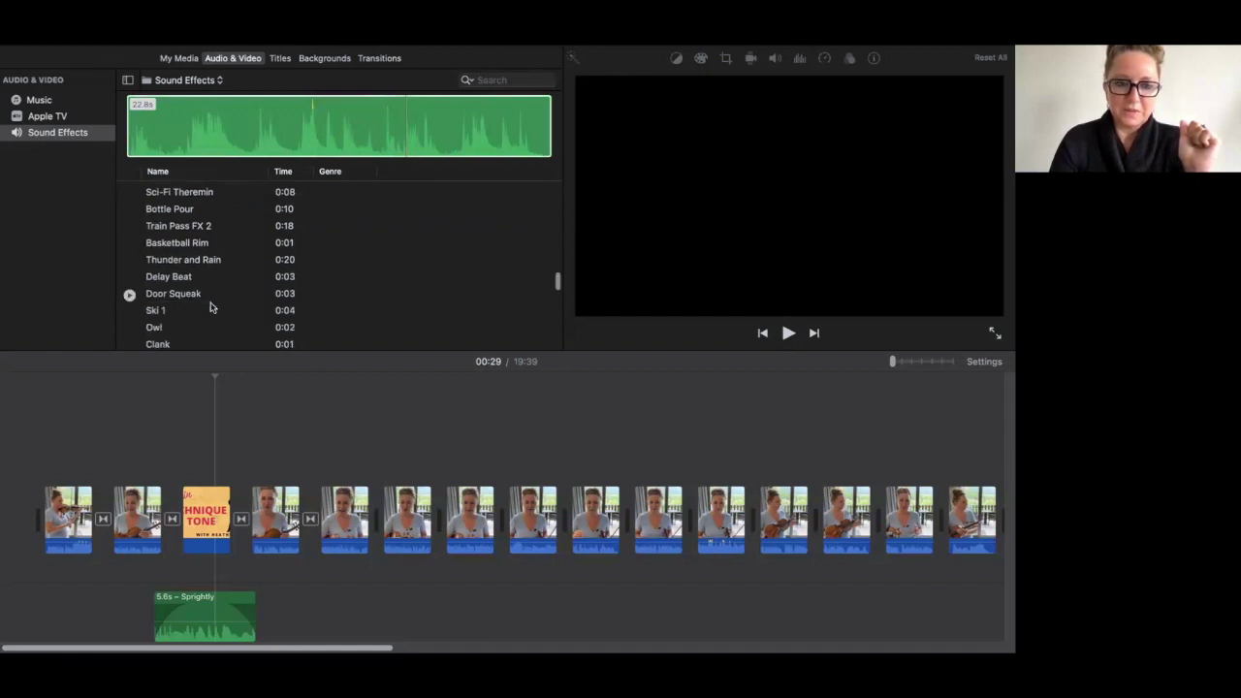
{"action": "scroll", "coordinate": [211, 308], "scroll_direction": "up", "scroll_amount": 3}
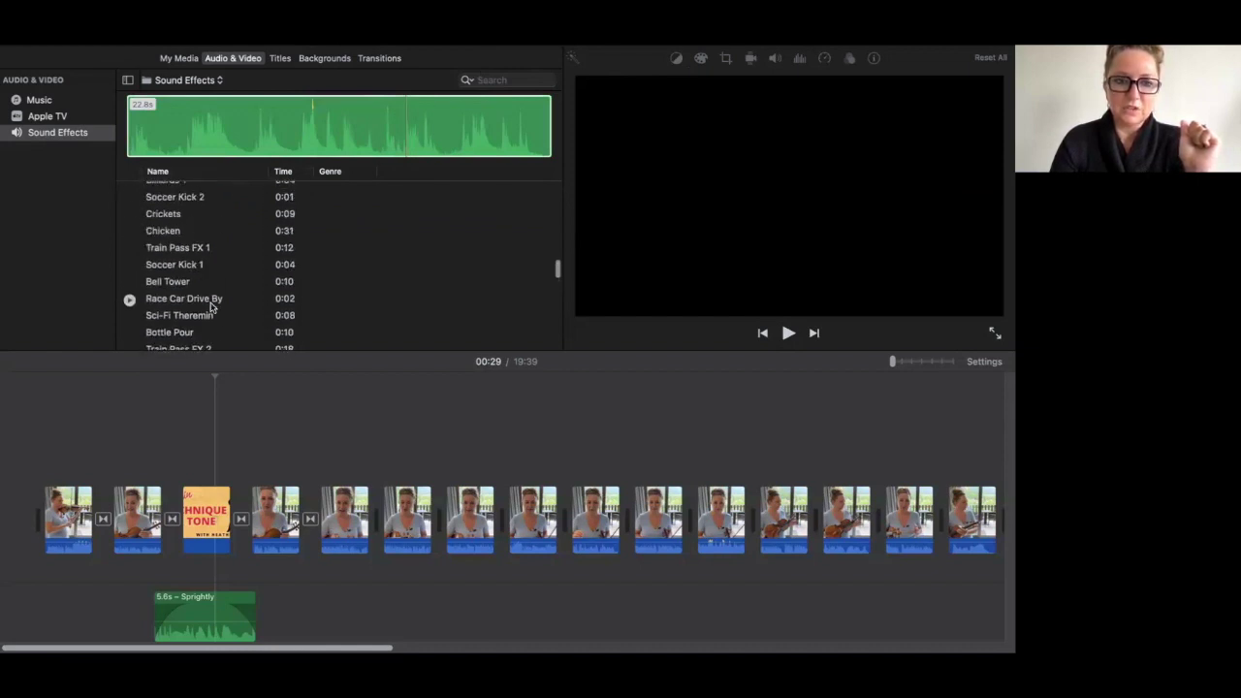
{"action": "scroll", "coordinate": [210, 307], "scroll_direction": "up", "scroll_amount": 2}
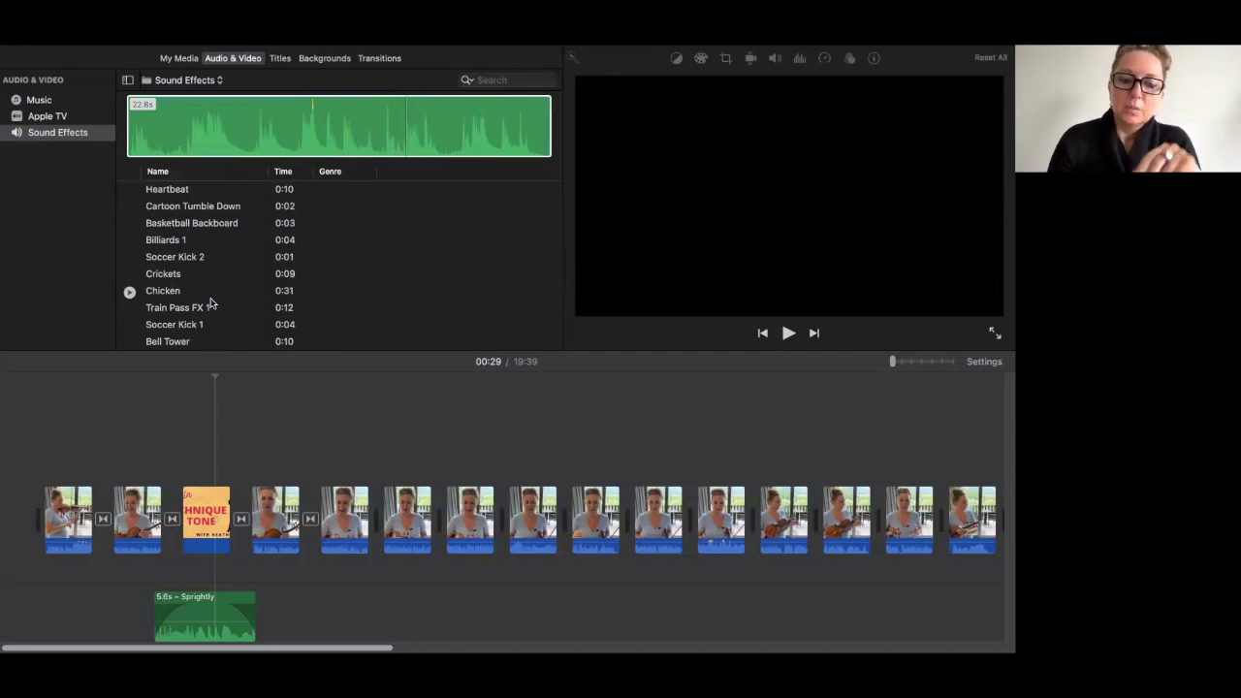
Try the Pinball Machine sound effect beneath the fifth and sixth timeline clips and delete it again.
{"action": "mouse_move", "coordinate": [179, 621]}
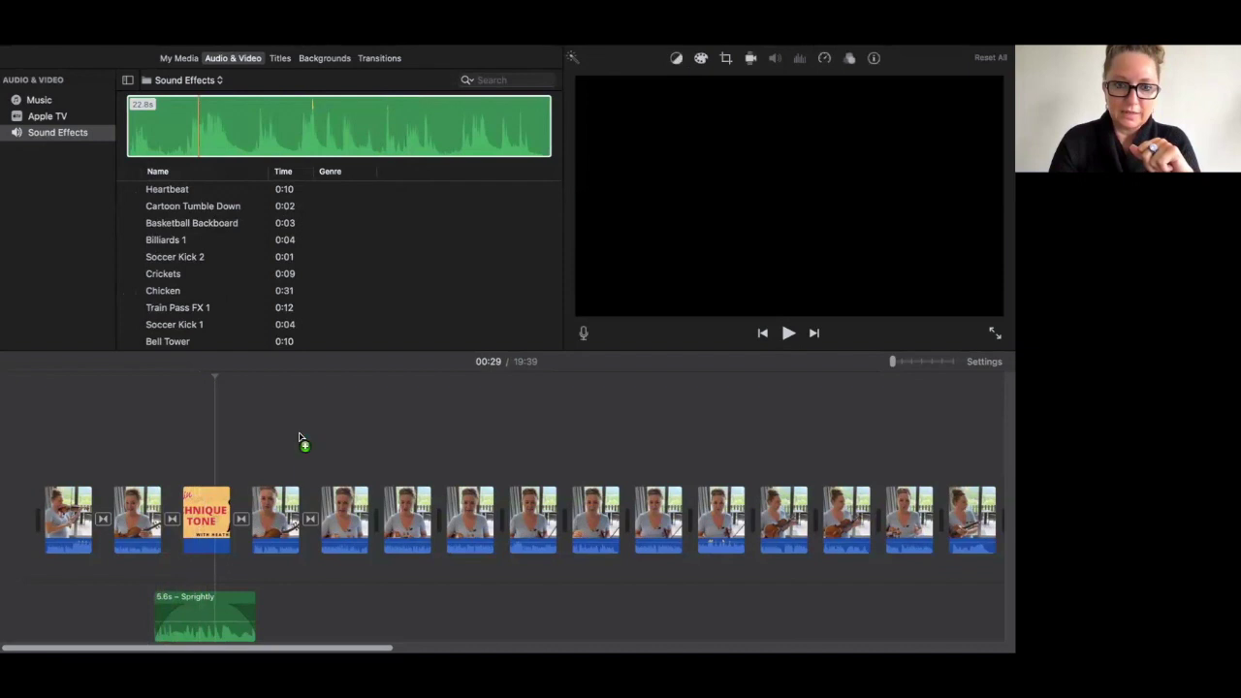
{"action": "key", "text": "q"}
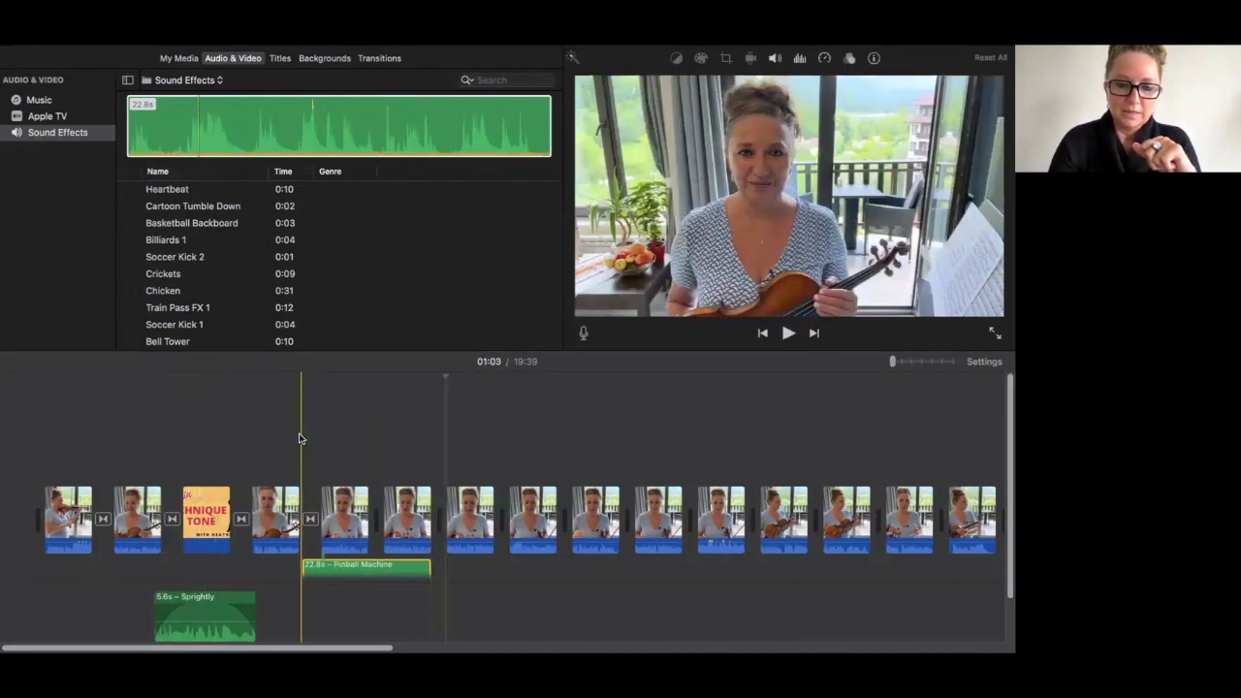
{"action": "left_click", "coordinate": [391, 572]}
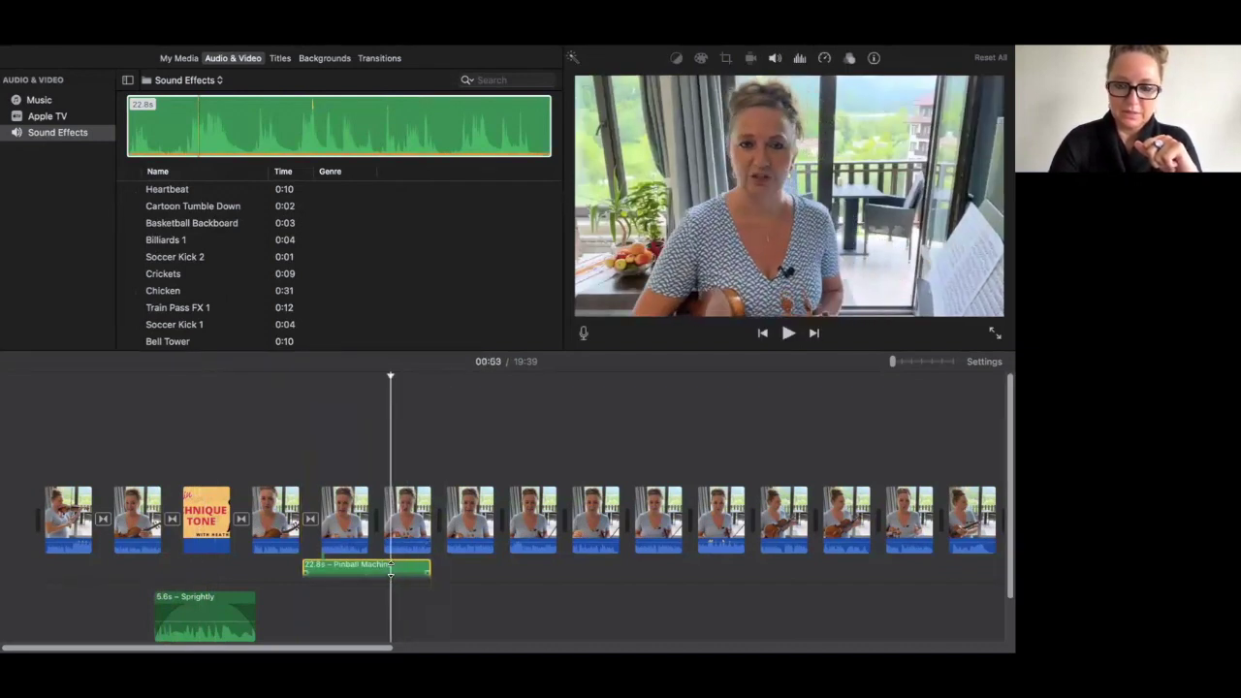
{"action": "key", "text": "Delete"}
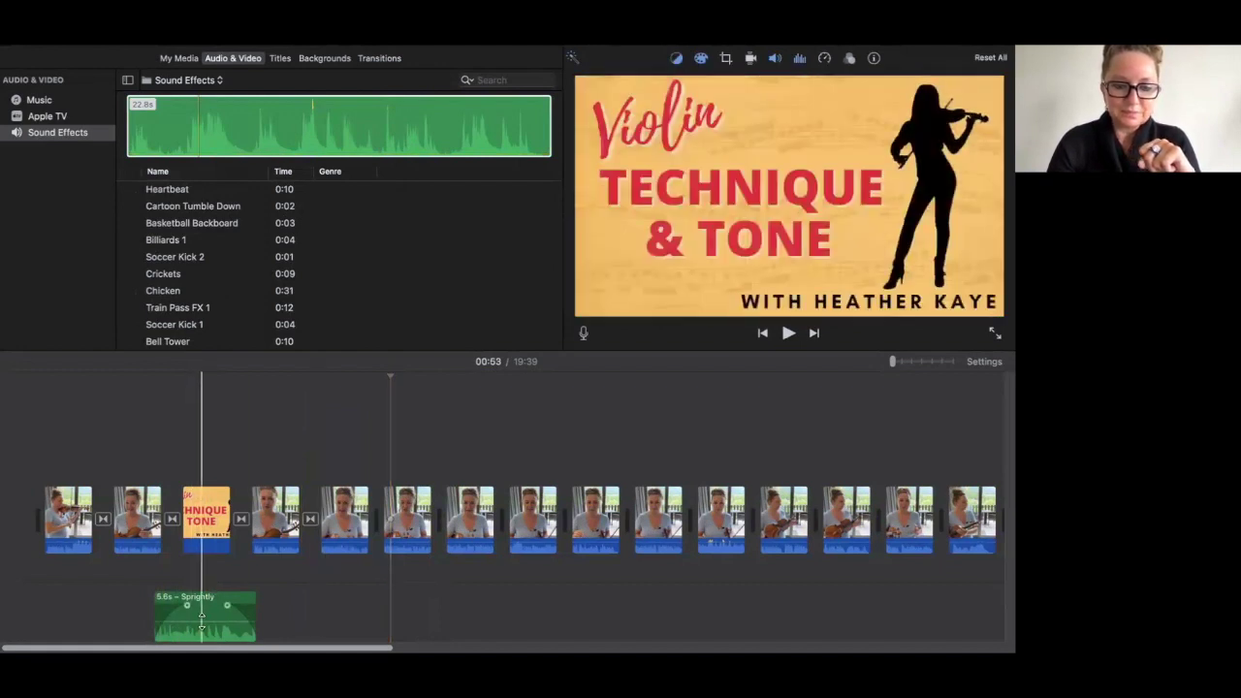
Lower the Sprightly music clip's volume slightly and adjust its fade, playing the title card section to check the sound.
{"action": "left_click_drag", "start_coordinate": [200, 620], "coordinate": [200, 624]}
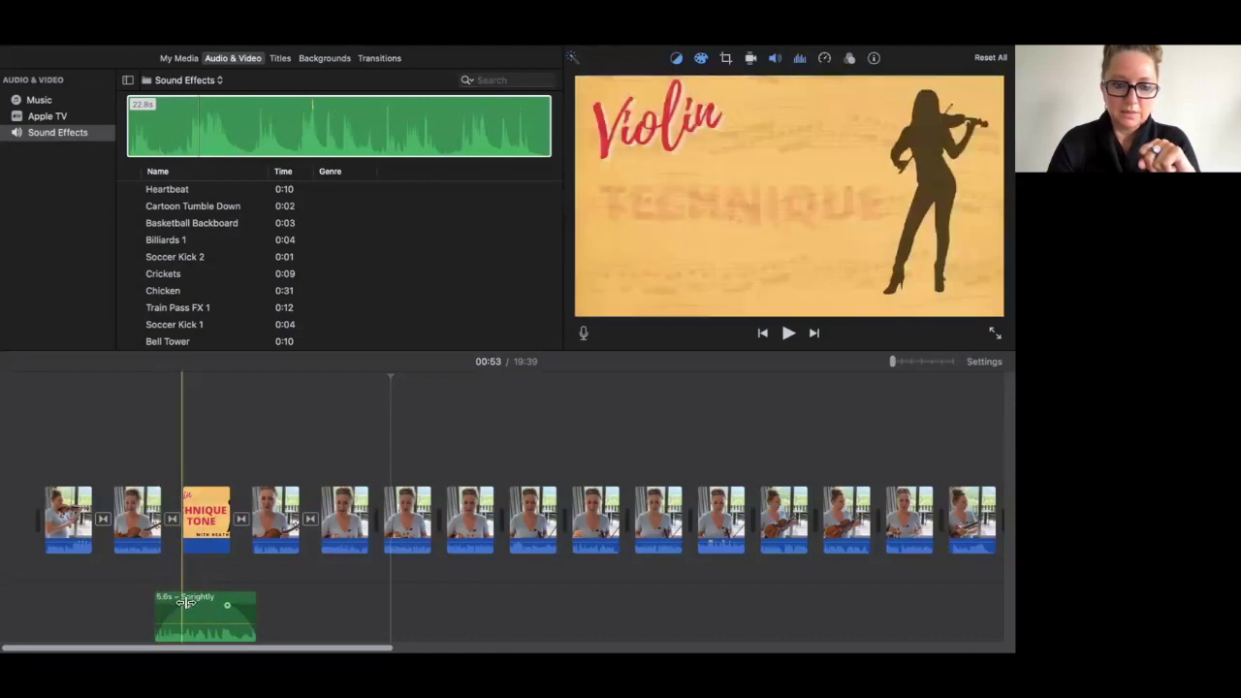
{"action": "left_click_drag", "start_coordinate": [179, 607], "coordinate": [223, 607]}
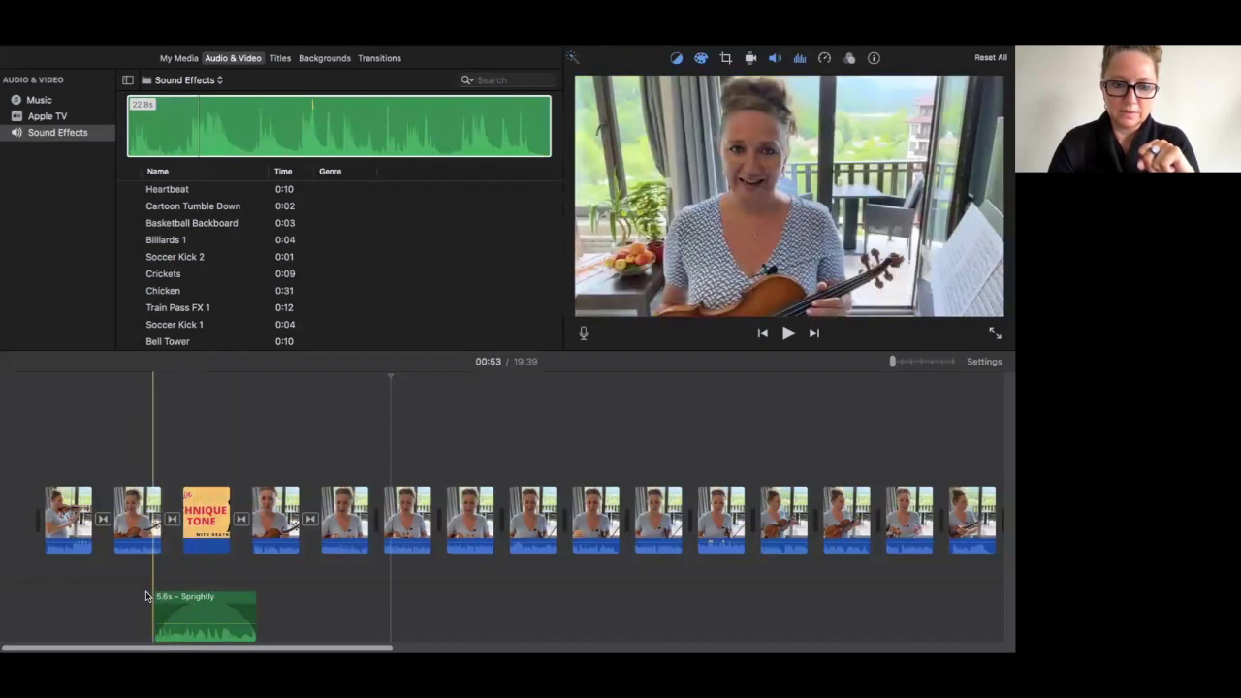
{"action": "key", "text": "space"}
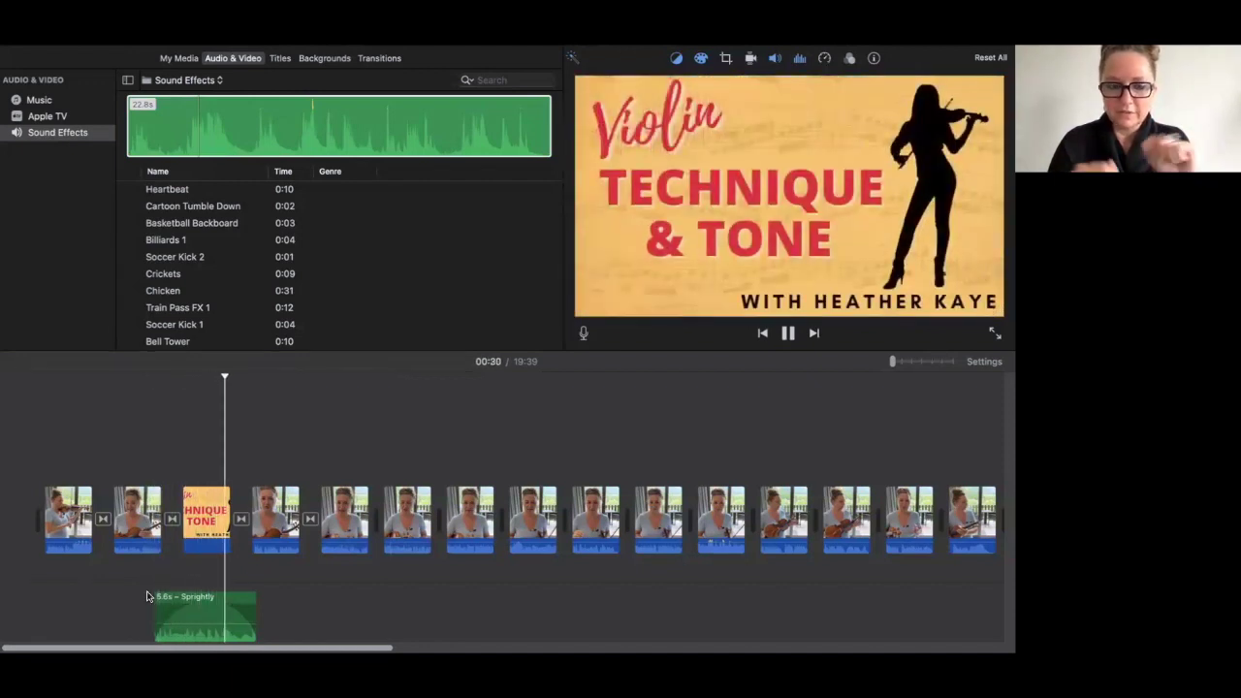
{"action": "left_click", "coordinate": [788, 334]}
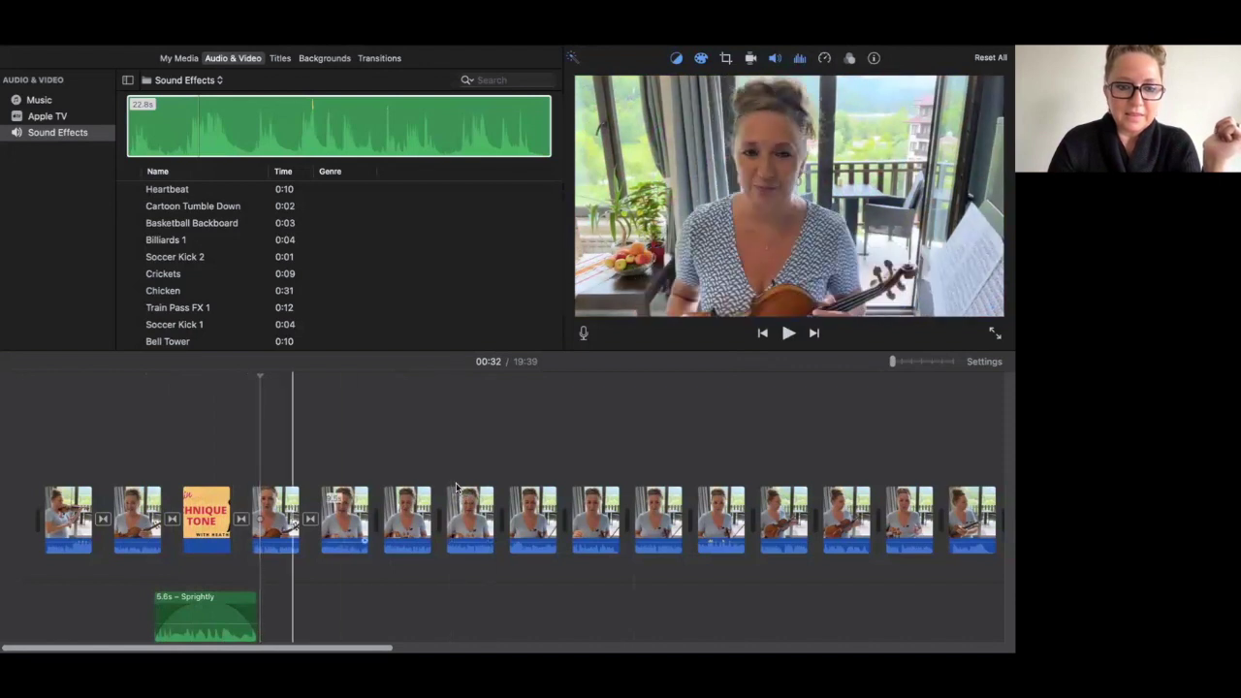
Try a Reveal title over the fourth timeline clip, shifting it above the sixth clip before deleting it.
{"action": "left_click", "coordinate": [278, 58]}
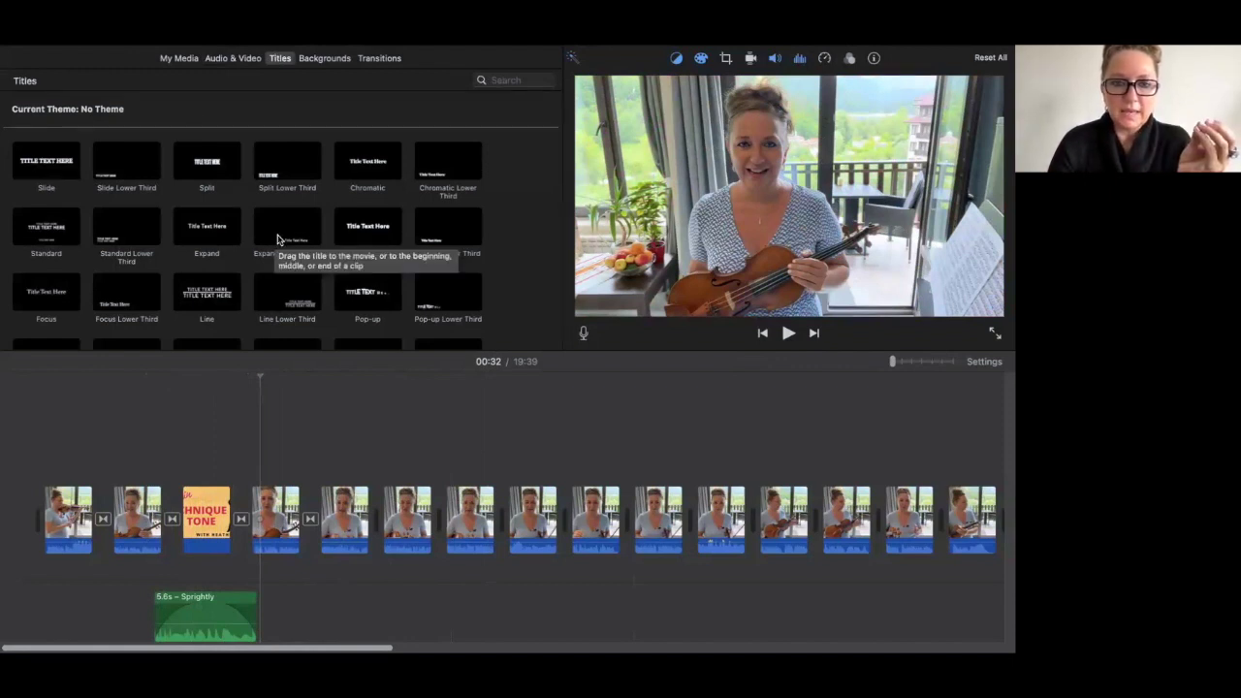
{"action": "left_click_drag", "start_coordinate": [357, 234], "coordinate": [280, 523]}
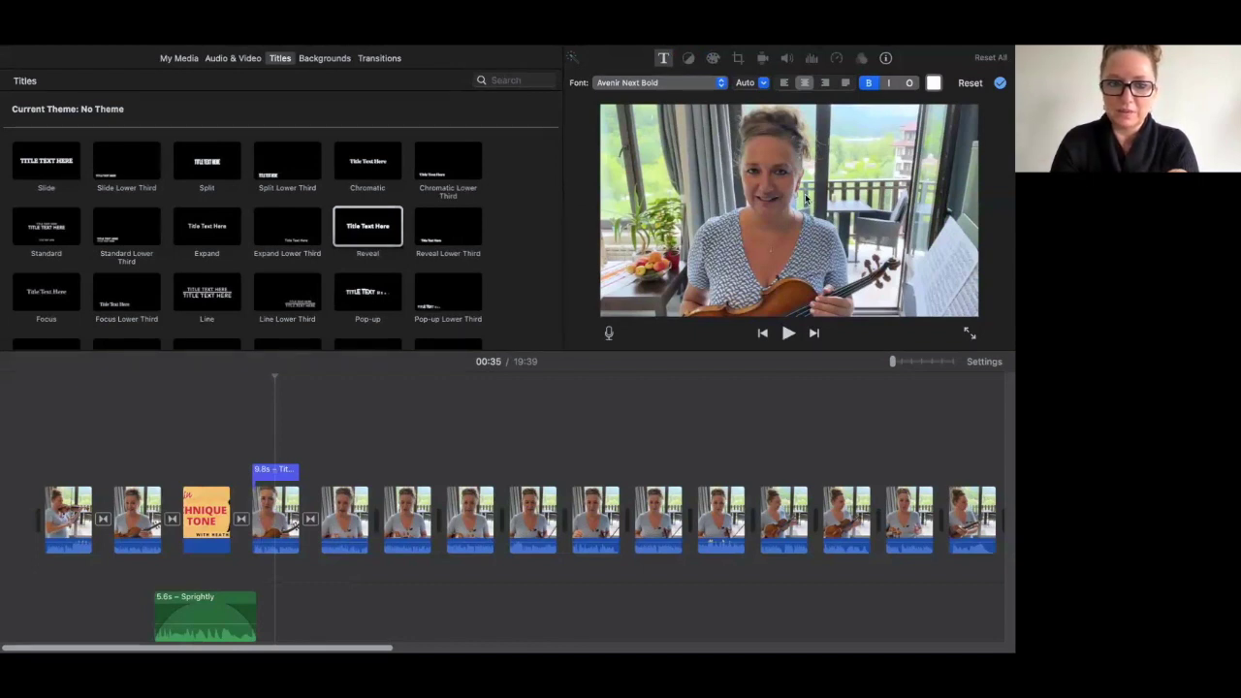
{"action": "left_click", "coordinate": [268, 471]}
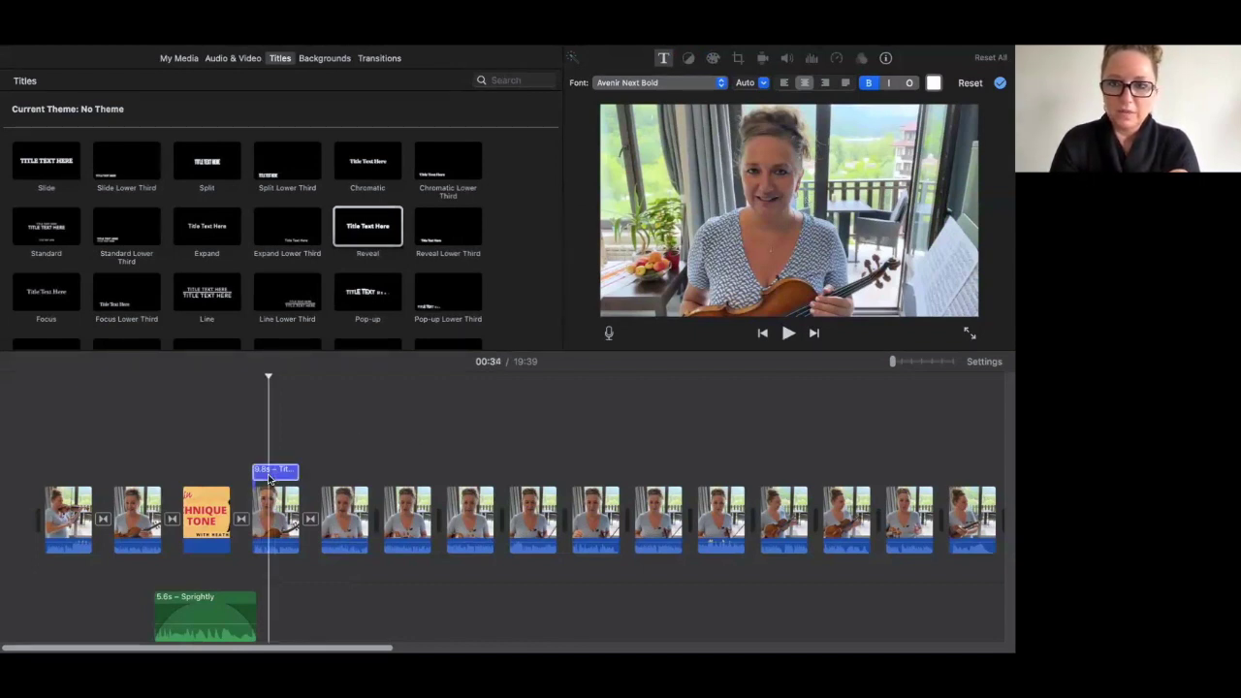
{"action": "left_click_drag", "start_coordinate": [288, 475], "coordinate": [432, 482]}
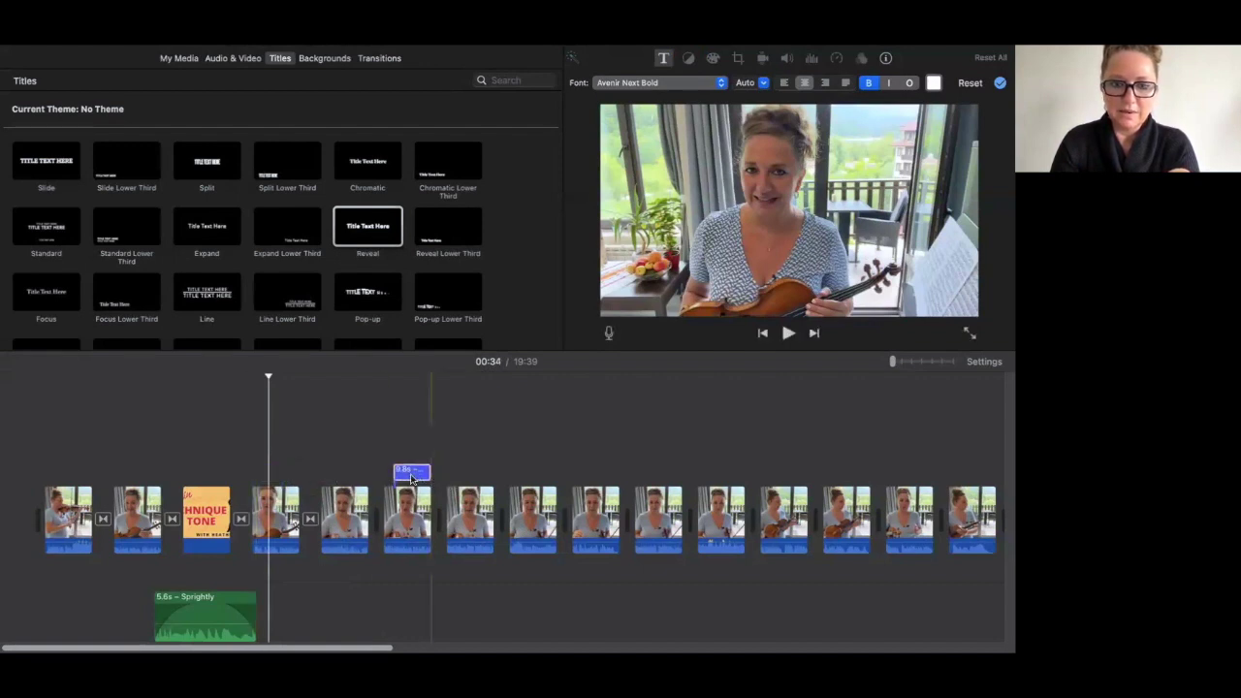
{"action": "key", "text": "Delete"}
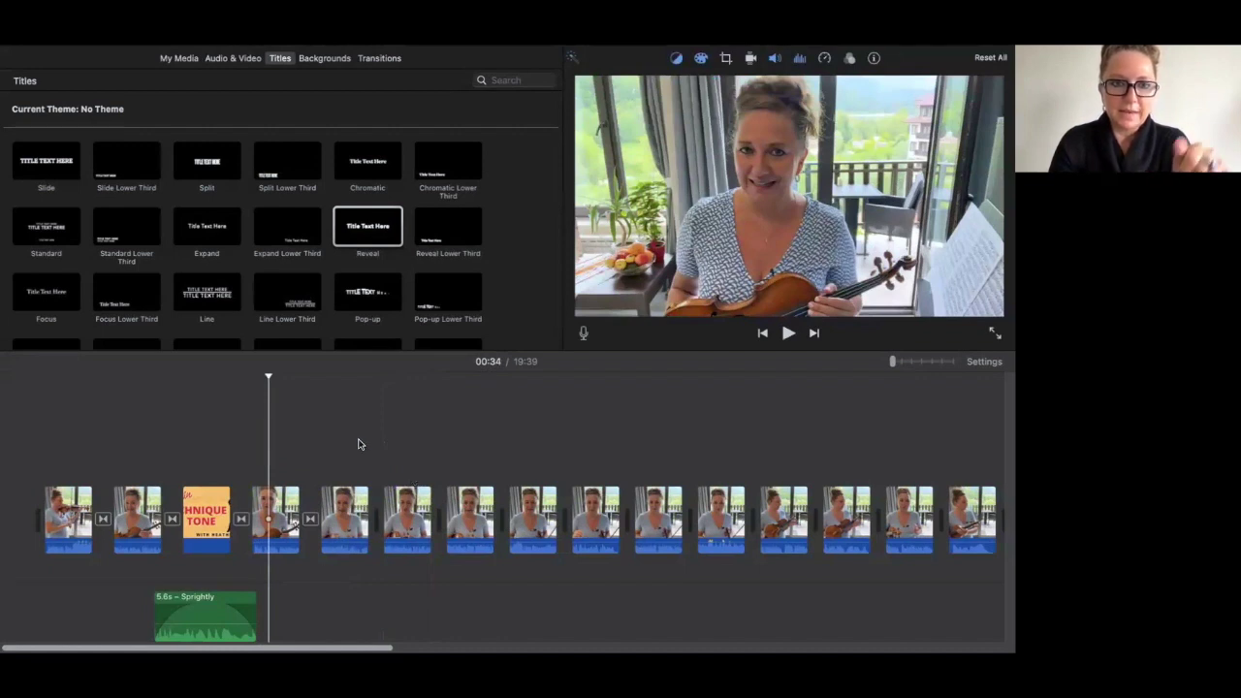
Look through the rest of the available title styles.
{"action": "scroll", "coordinate": [306, 281], "scroll_direction": "down", "scroll_amount": 5}
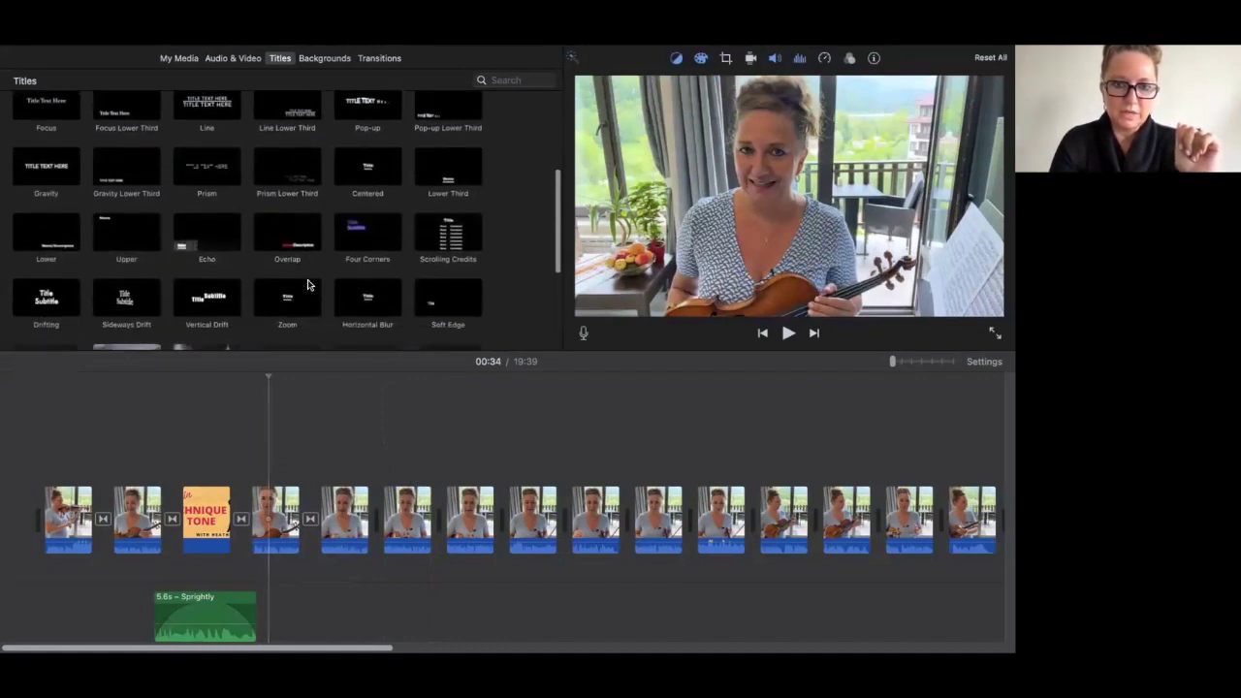
{"action": "scroll", "coordinate": [306, 281], "scroll_direction": "up", "scroll_amount": 2}
{"action": "scroll", "coordinate": [308, 283], "scroll_direction": "up", "scroll_amount": 3}
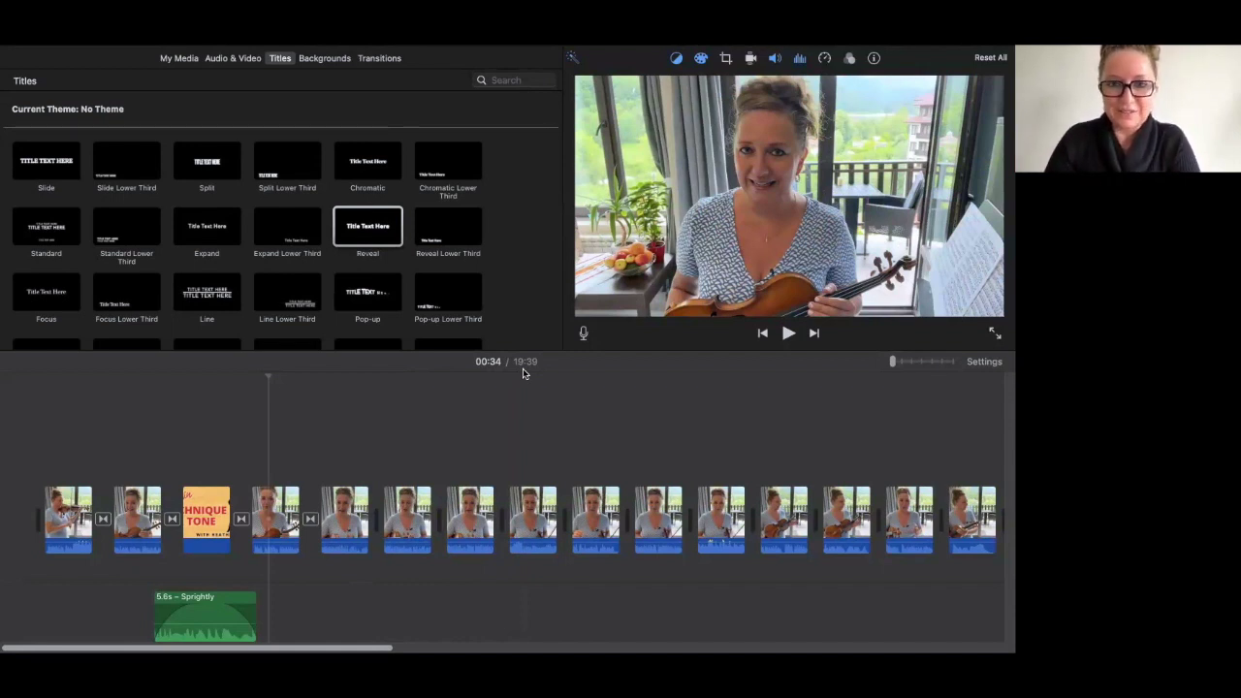
Move the overlaid clip at the movie's end into the main track and delete the Enroll Here end-screen graphic.
{"action": "scroll", "coordinate": [281, 434], "scroll_direction": "right", "scroll_amount": 10}
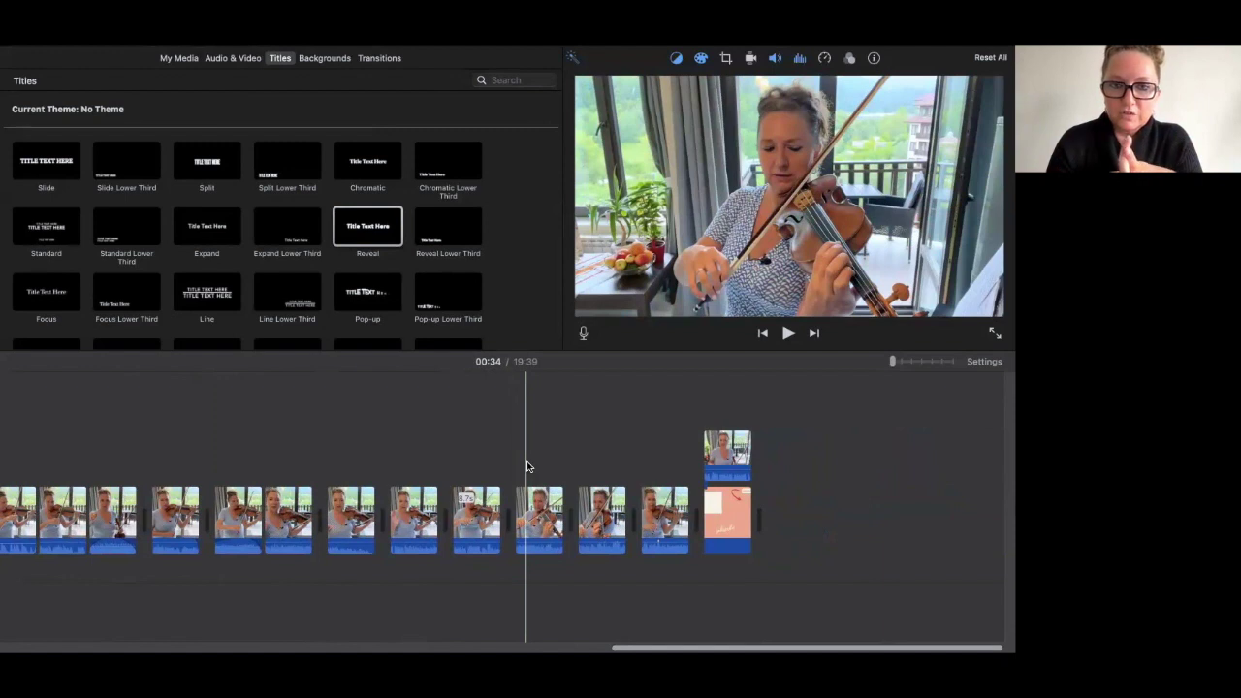
{"action": "left_click", "coordinate": [727, 523]}
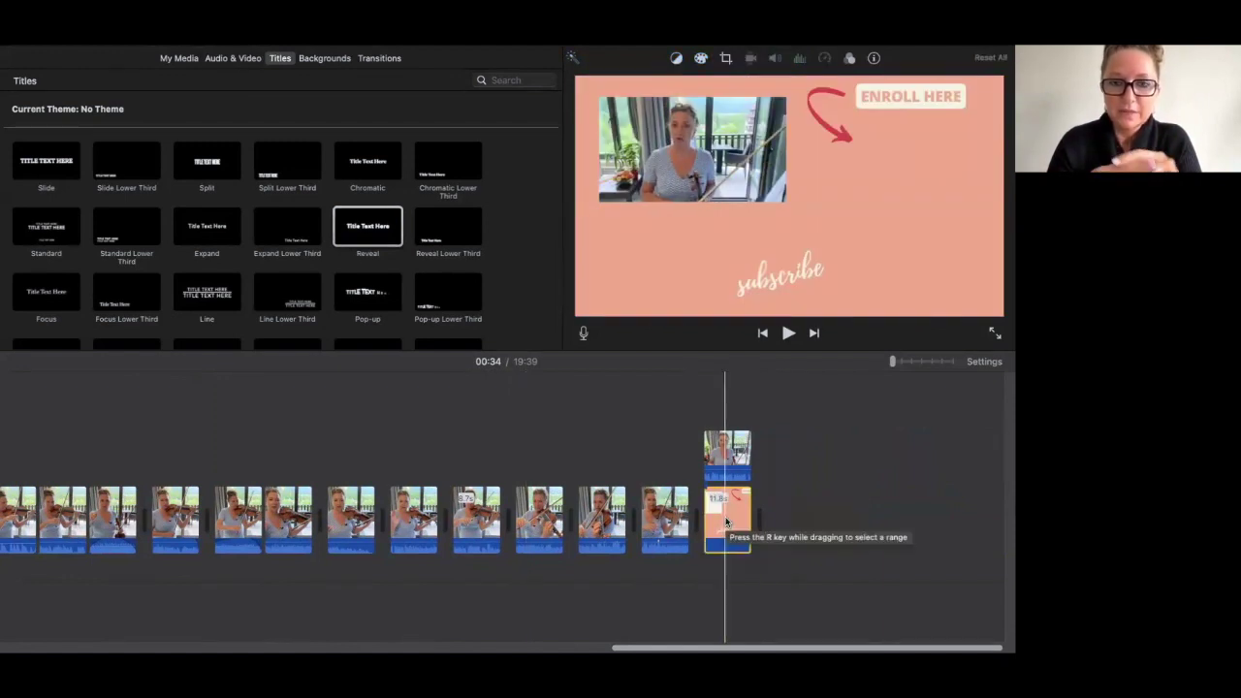
{"action": "left_click_drag", "start_coordinate": [733, 453], "coordinate": [807, 524]}
{"action": "left_click", "coordinate": [734, 524]}
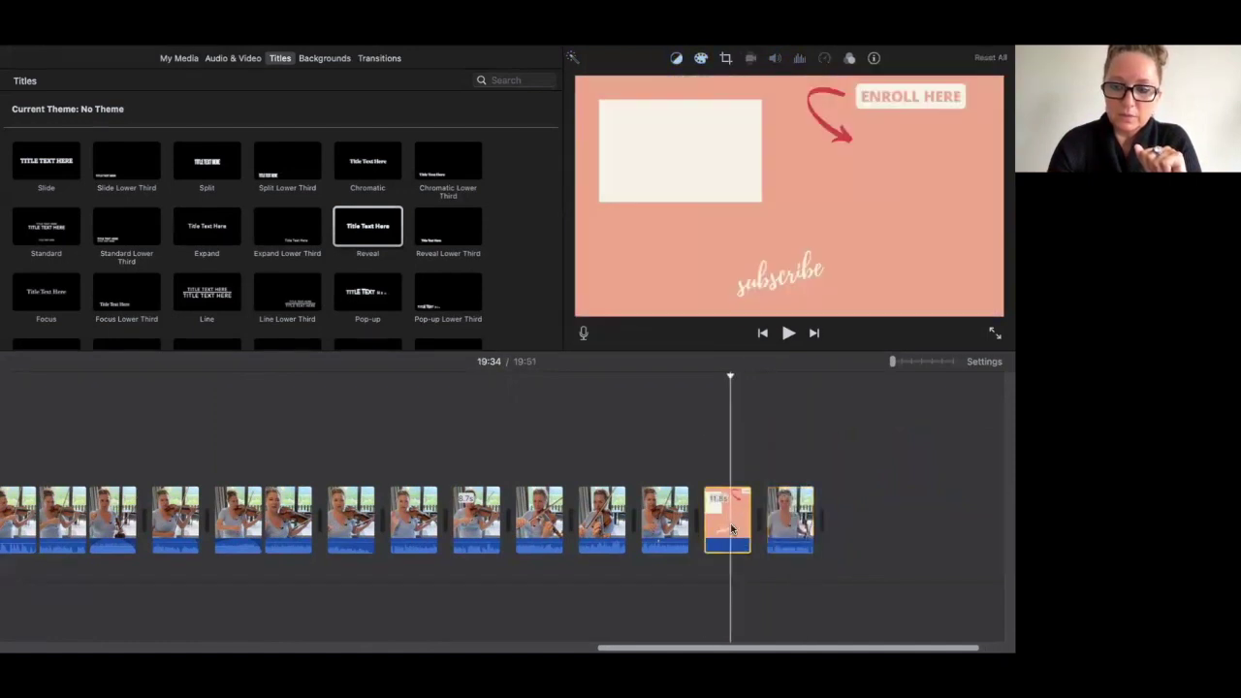
{"action": "key", "text": "Delete"}
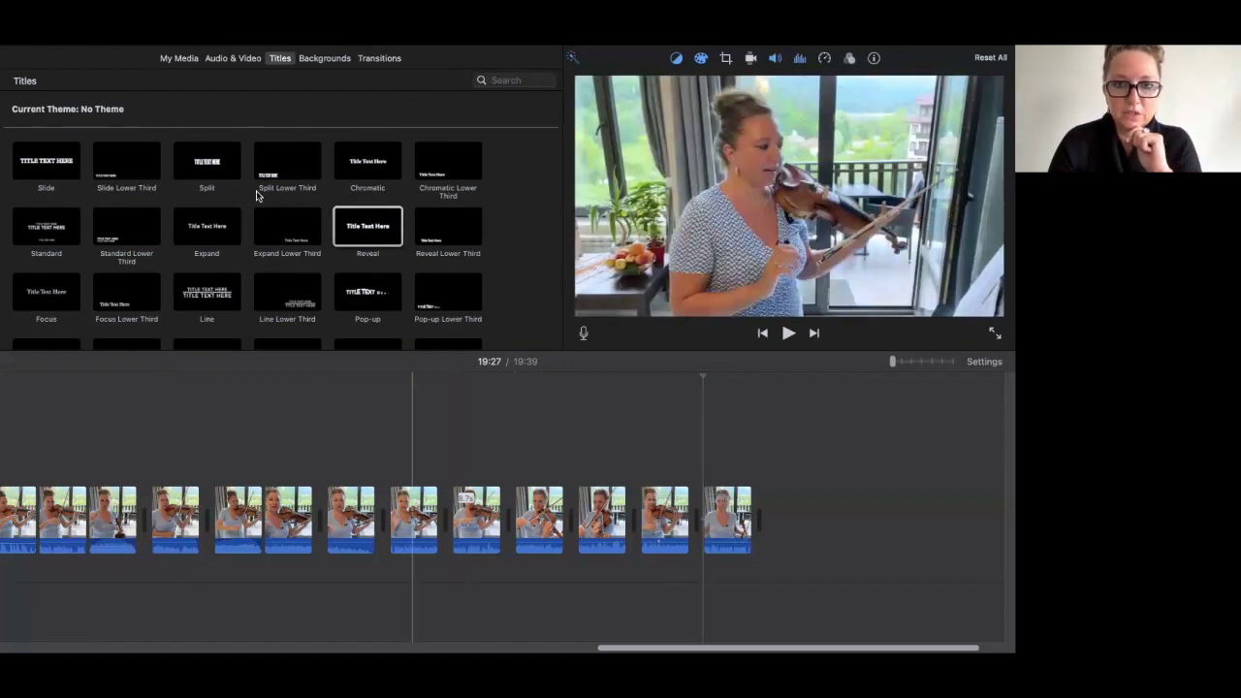
Look through the library's media clips for overlay footage and return to the beginning of the timeline.
{"action": "left_click", "coordinate": [179, 59]}
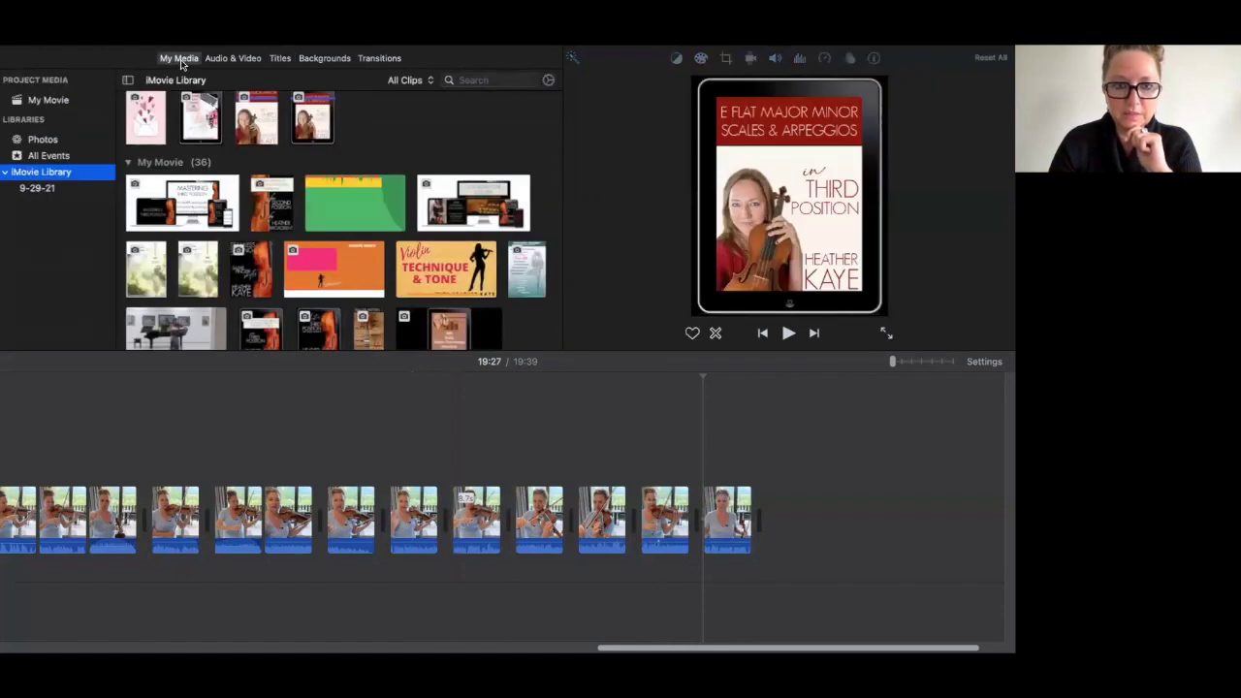
{"action": "left_click", "coordinate": [217, 236]}
{"action": "scroll", "coordinate": [217, 236], "scroll_direction": "down", "scroll_amount": 3}
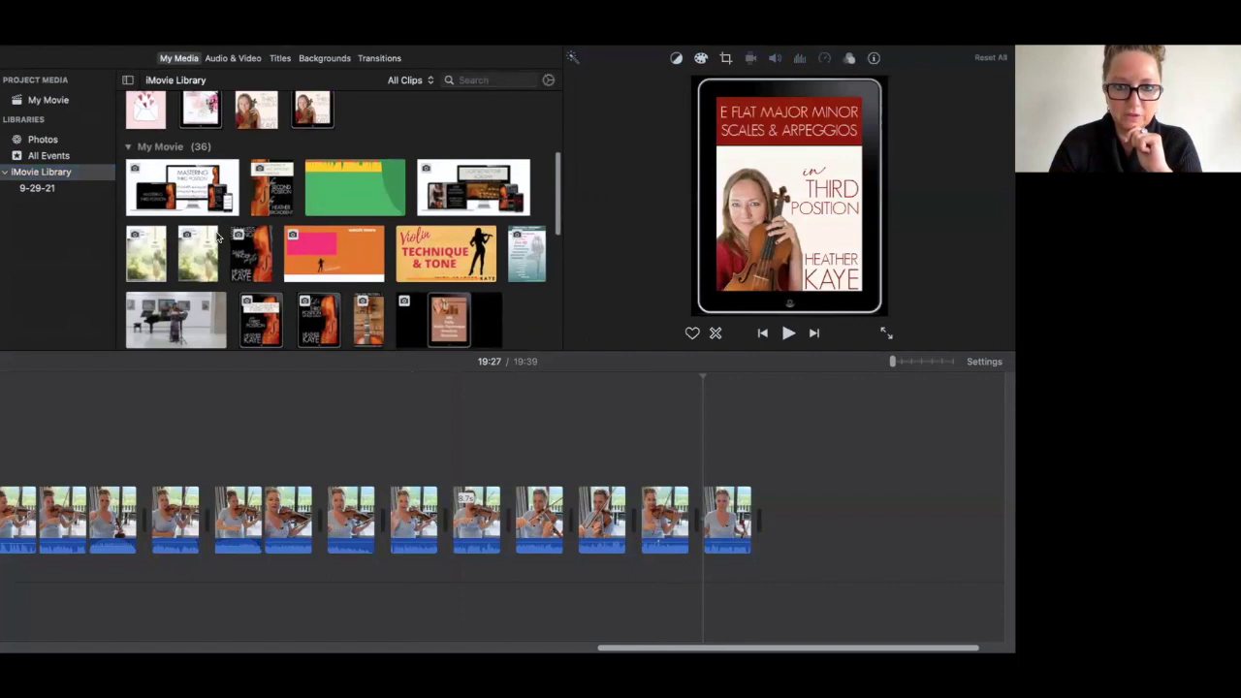
{"action": "scroll", "coordinate": [217, 236], "scroll_direction": "down", "scroll_amount": 5}
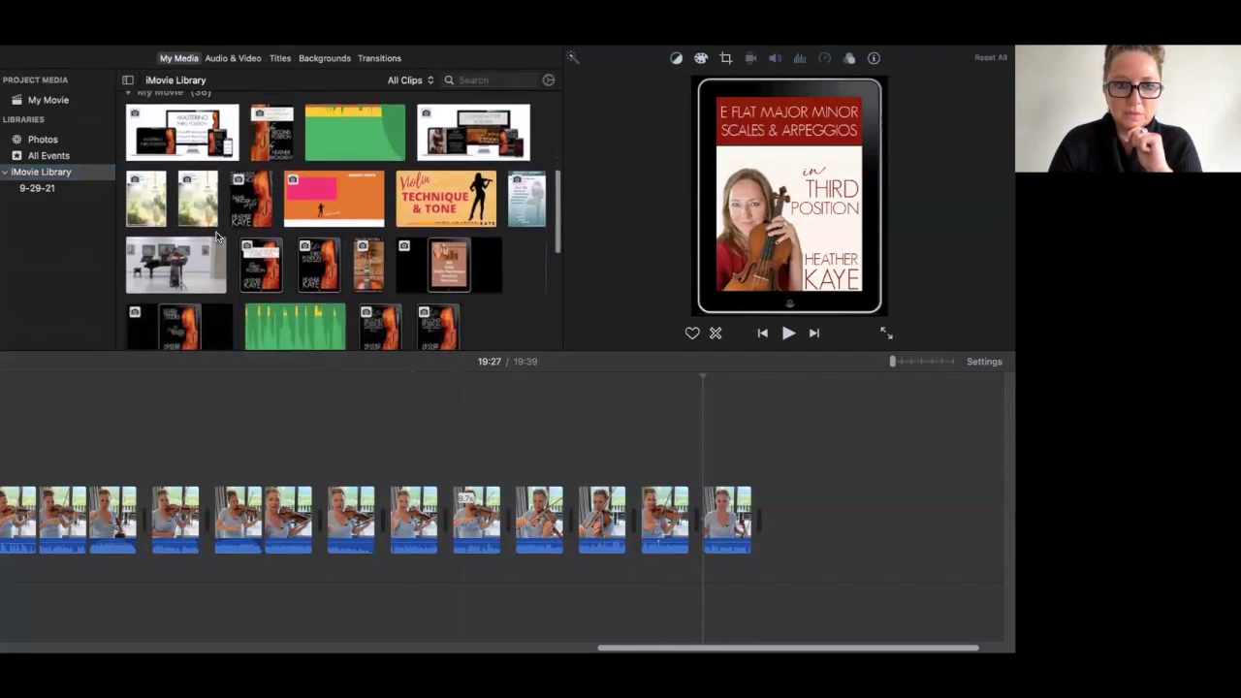
{"action": "scroll", "coordinate": [218, 235], "scroll_direction": "down", "scroll_amount": 5}
{"action": "scroll", "coordinate": [217, 235], "scroll_direction": "up", "scroll_amount": 3}
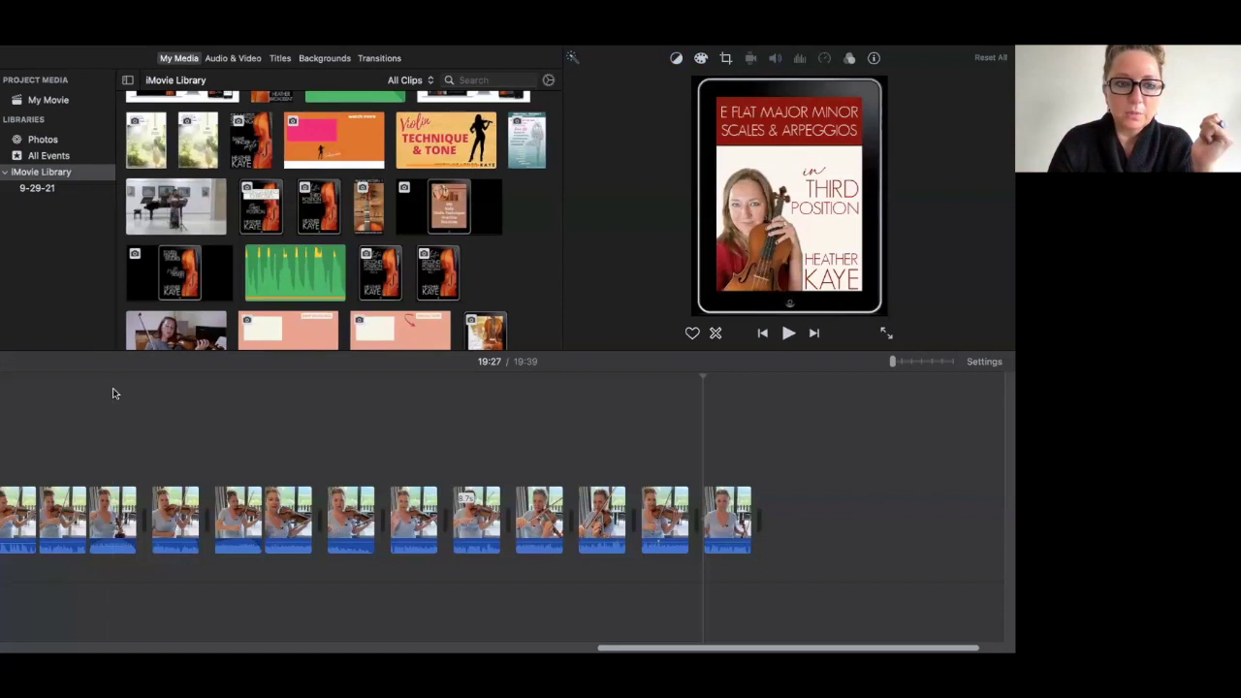
{"action": "left_click", "coordinate": [208, 386]}
{"action": "scroll", "coordinate": [201, 388], "scroll_direction": "left", "scroll_amount": 10}
{"action": "scroll", "coordinate": [202, 389], "scroll_direction": "left", "scroll_amount": 10}
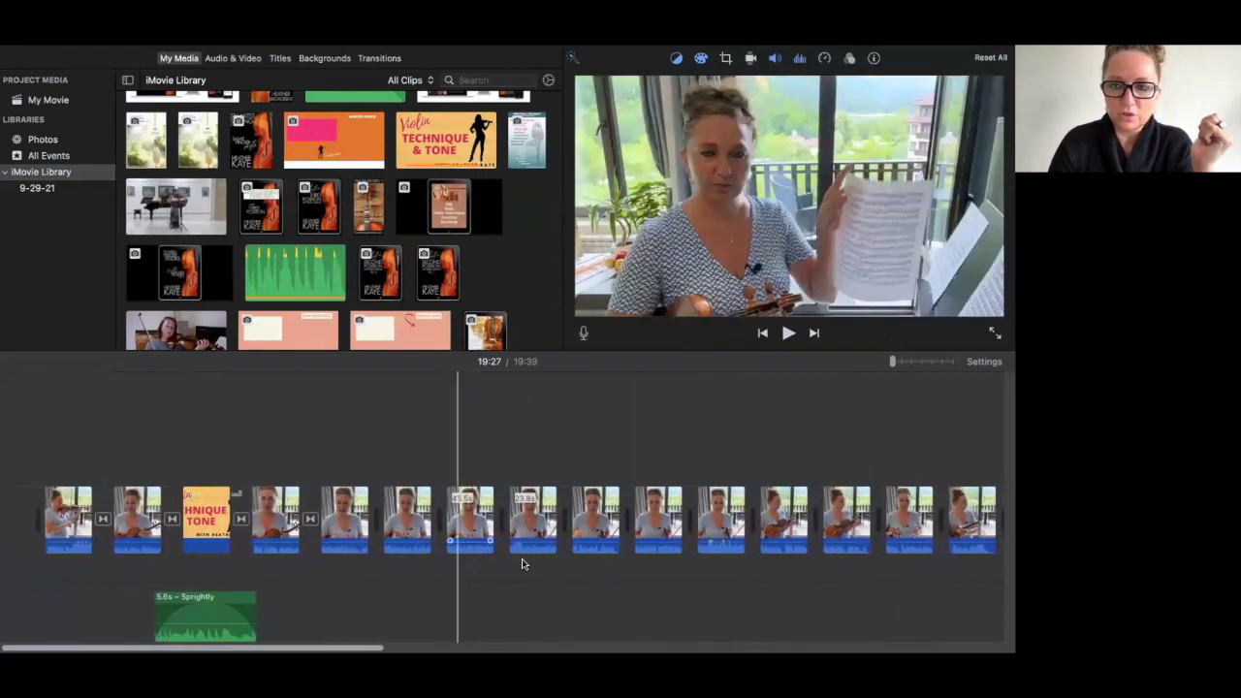
Overlay the 11-second piano-room concert clip as a cutaway on the seventh timeline clip and play it.
{"action": "left_click", "coordinate": [167, 229]}
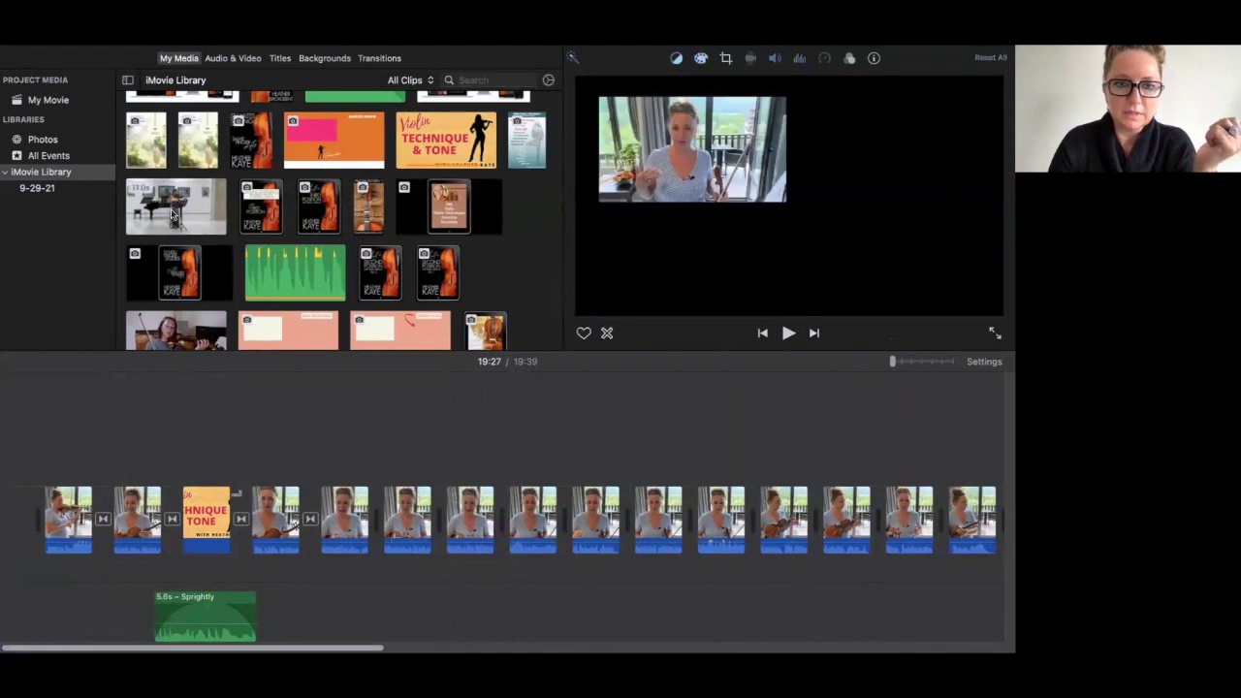
{"action": "scroll", "coordinate": [171, 215], "scroll_direction": "down", "scroll_amount": 8}
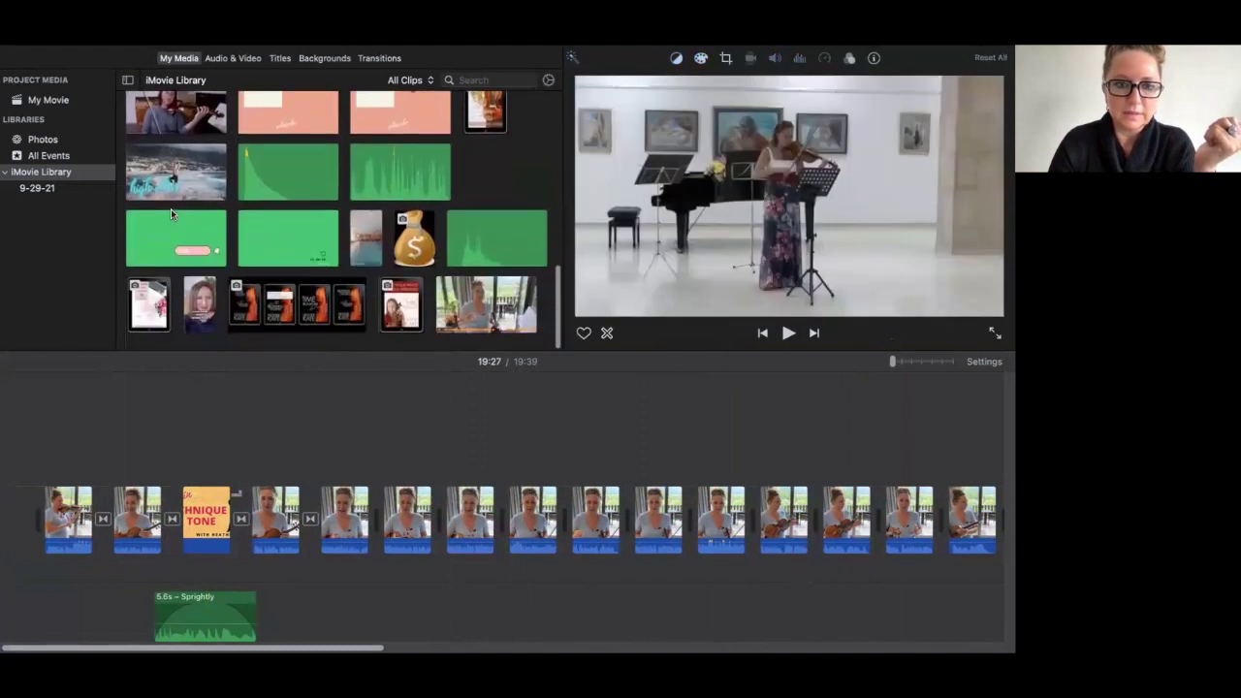
{"action": "scroll", "coordinate": [170, 216], "scroll_direction": "up", "scroll_amount": 5}
{"action": "scroll", "coordinate": [171, 215], "scroll_direction": "down", "scroll_amount": 2}
{"action": "scroll", "coordinate": [171, 215], "scroll_direction": "up", "scroll_amount": 3}
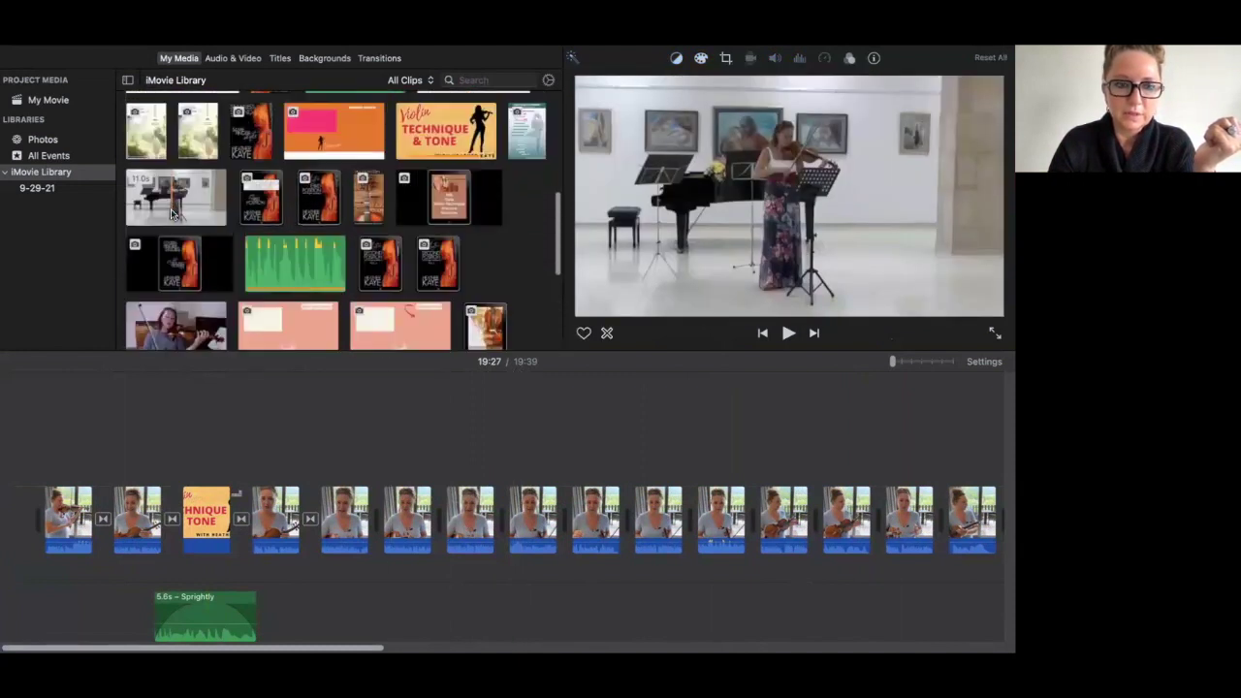
{"action": "left_click_drag", "start_coordinate": [171, 213], "coordinate": [482, 441]}
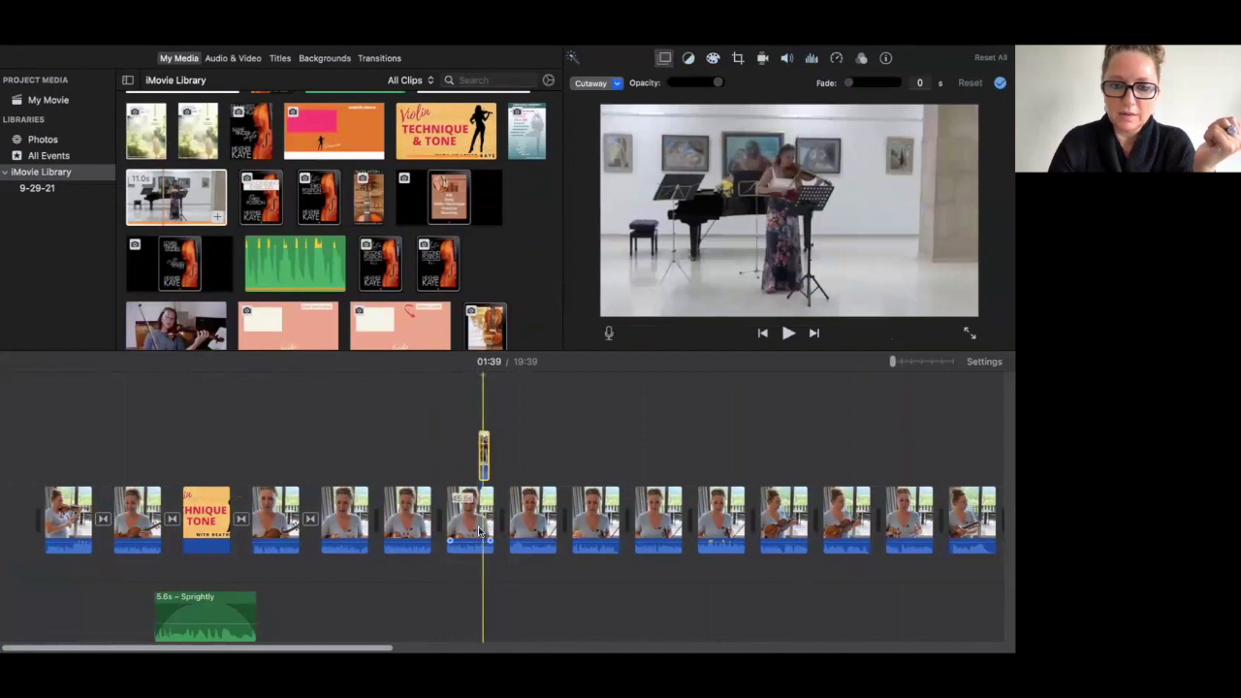
{"action": "key", "text": "space"}
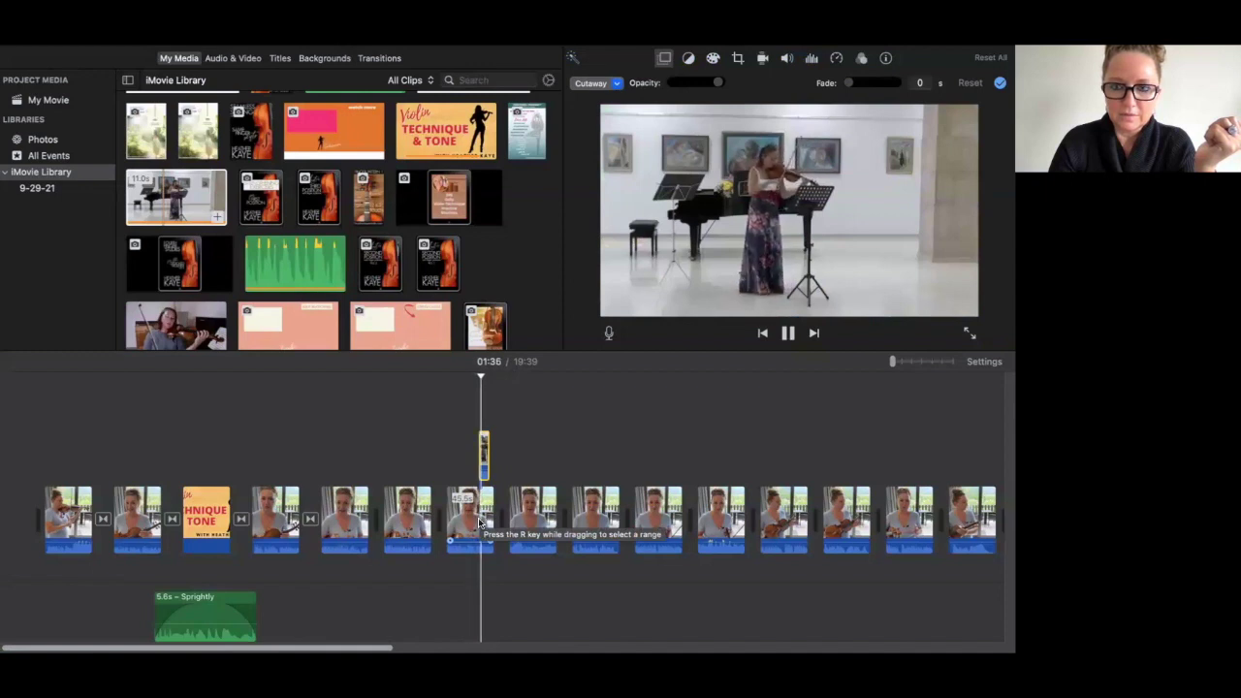
{"action": "key", "text": "space"}
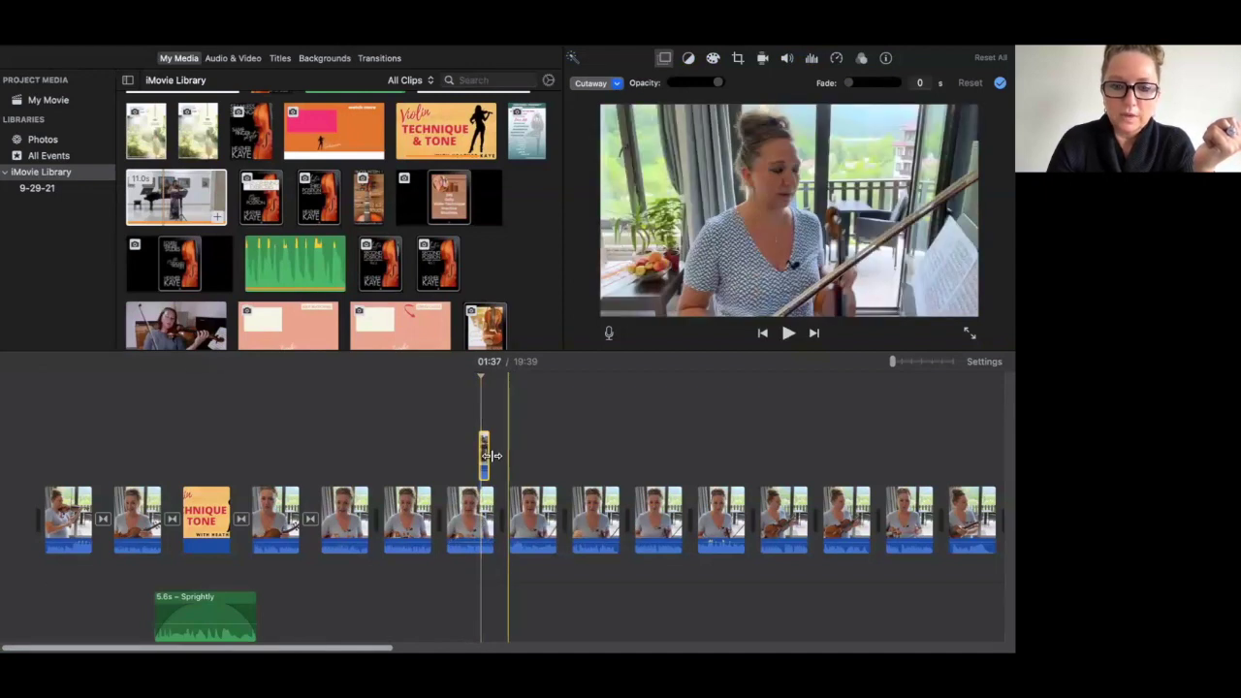
Lower the concert cutaway's volume to 0% and raise it back slightly.
{"action": "left_click_drag", "start_coordinate": [892, 362], "coordinate": [911, 366]}
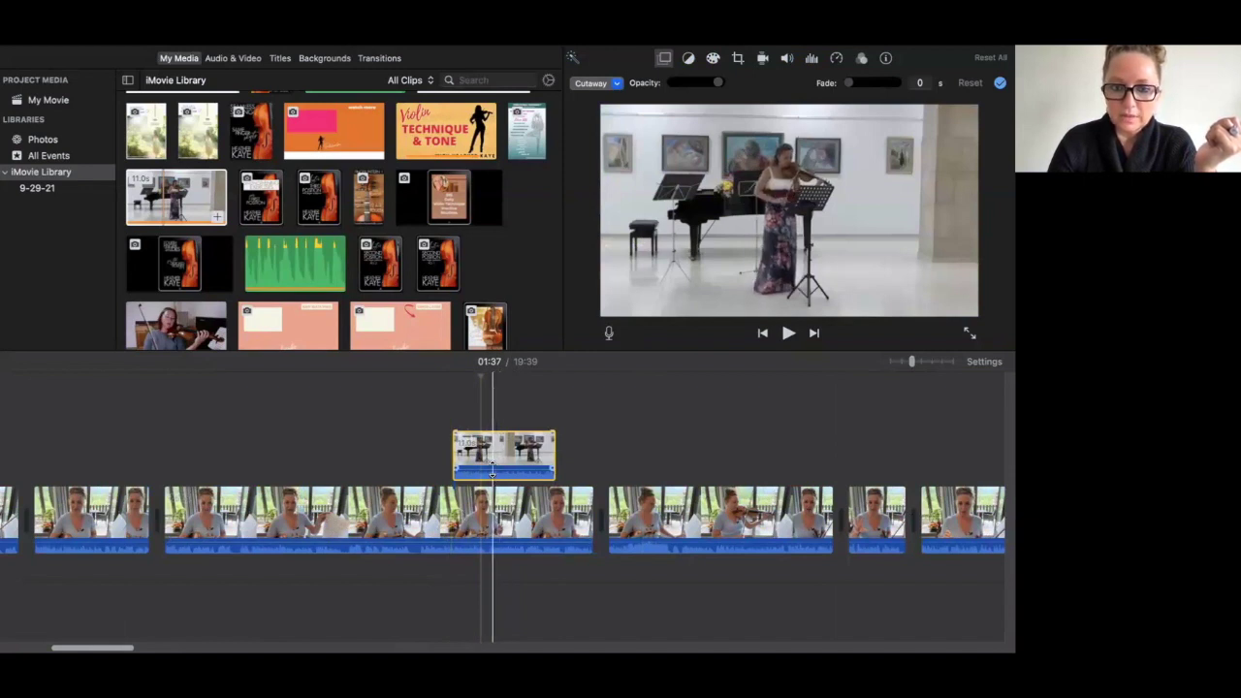
{"action": "left_click_drag", "start_coordinate": [491, 470], "coordinate": [493, 476]}
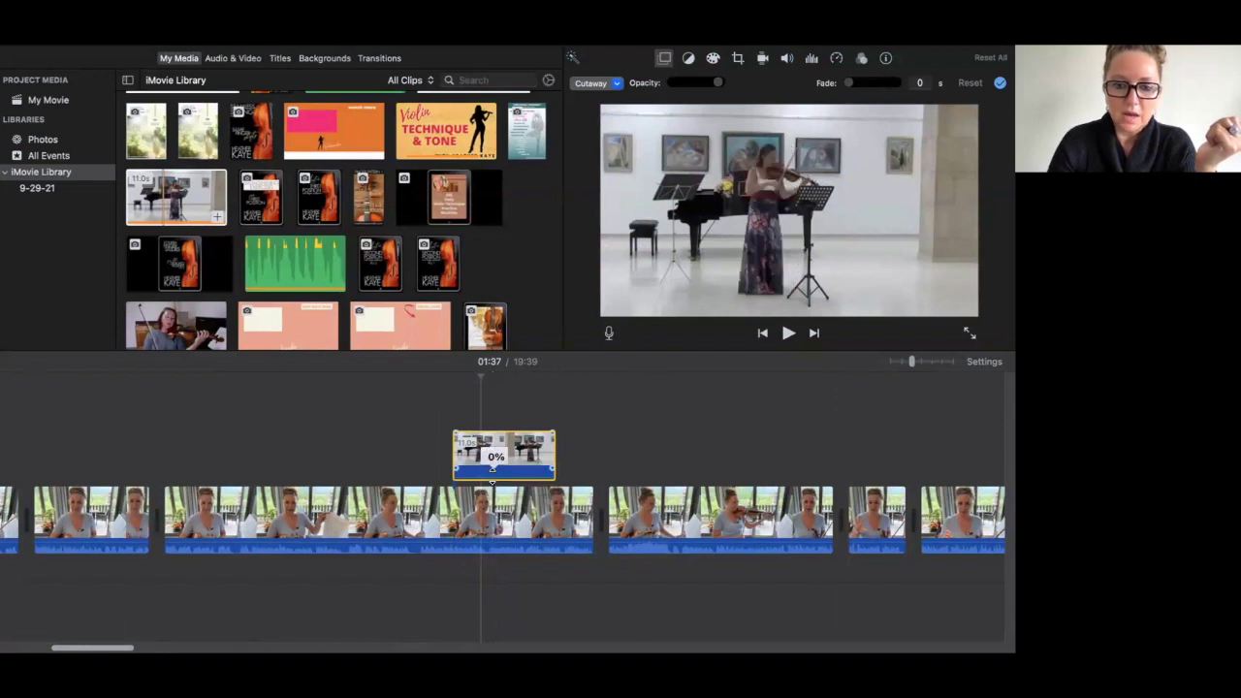
{"action": "left_click_drag", "start_coordinate": [492, 475], "coordinate": [491, 472]}
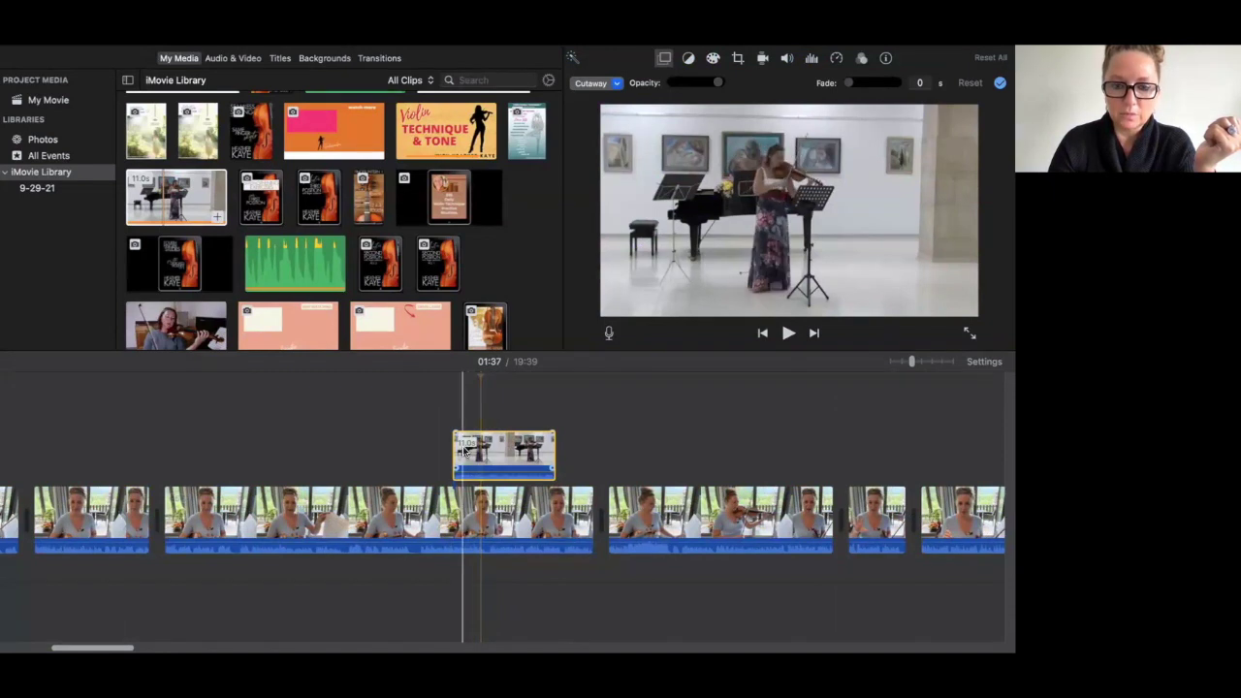
Split the main-track clip beneath the concert cutaway at 01:37 and again at the cutaway's end.
{"action": "right_click", "coordinate": [450, 542]}
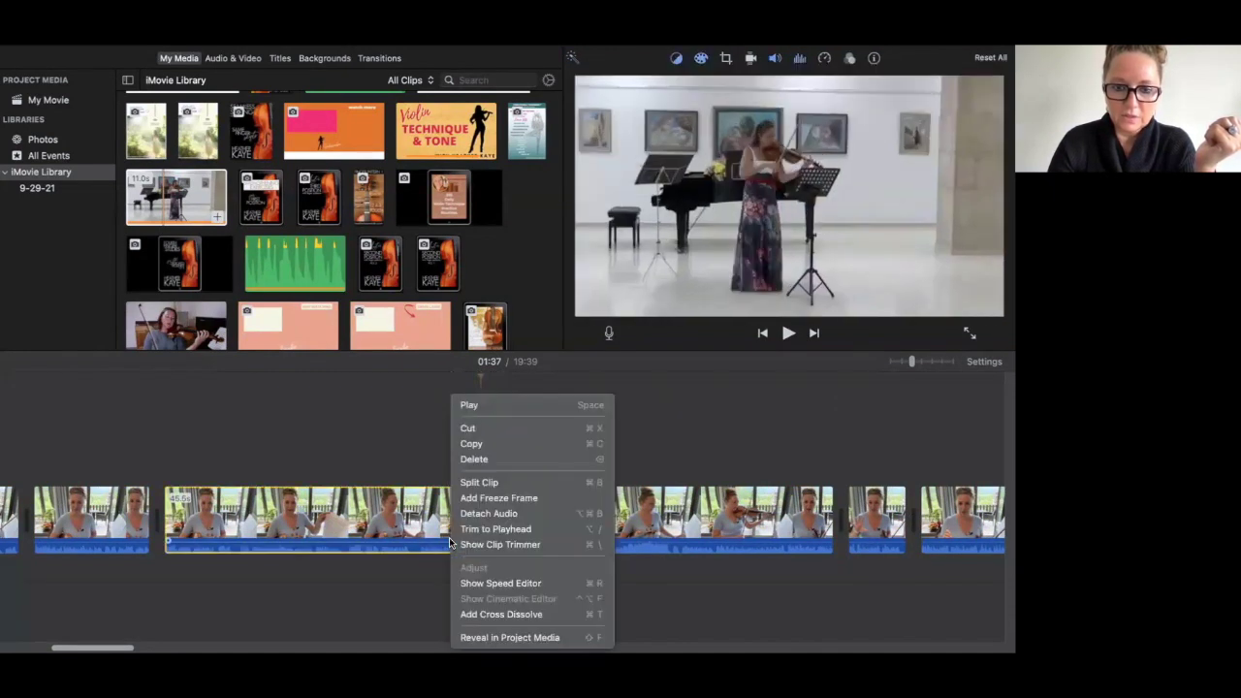
{"action": "left_click", "coordinate": [426, 585]}
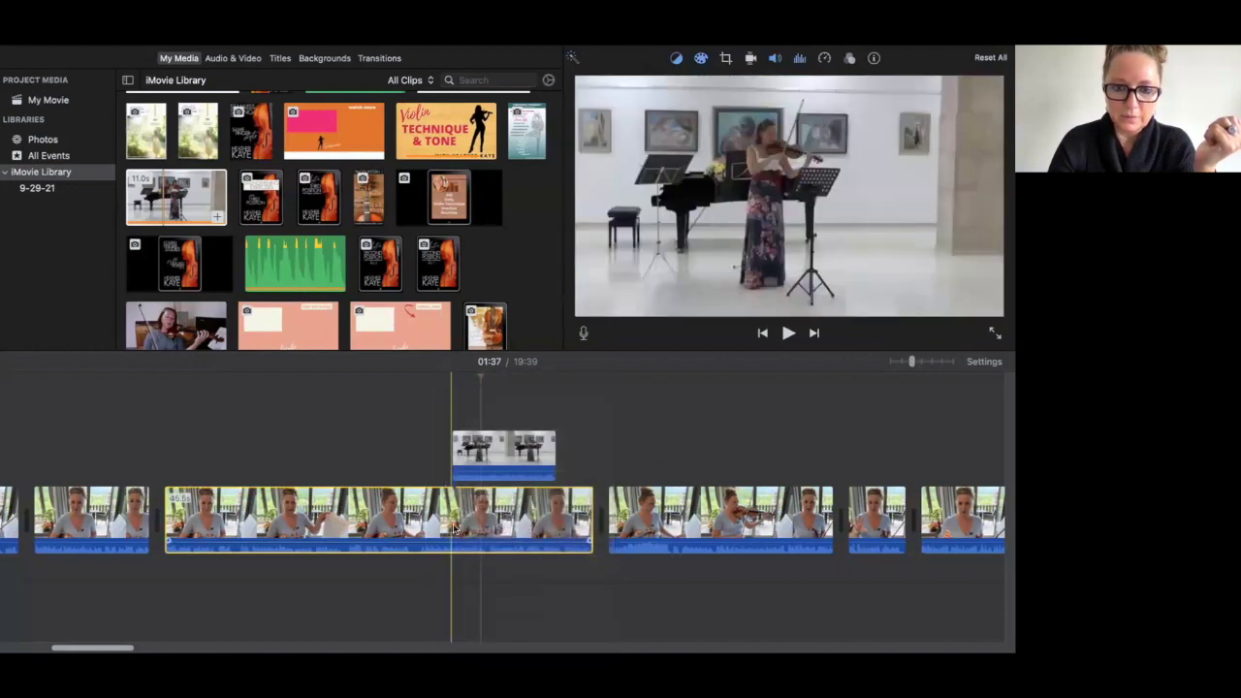
{"action": "right_click", "coordinate": [454, 529]}
{"action": "left_click", "coordinate": [479, 483]}
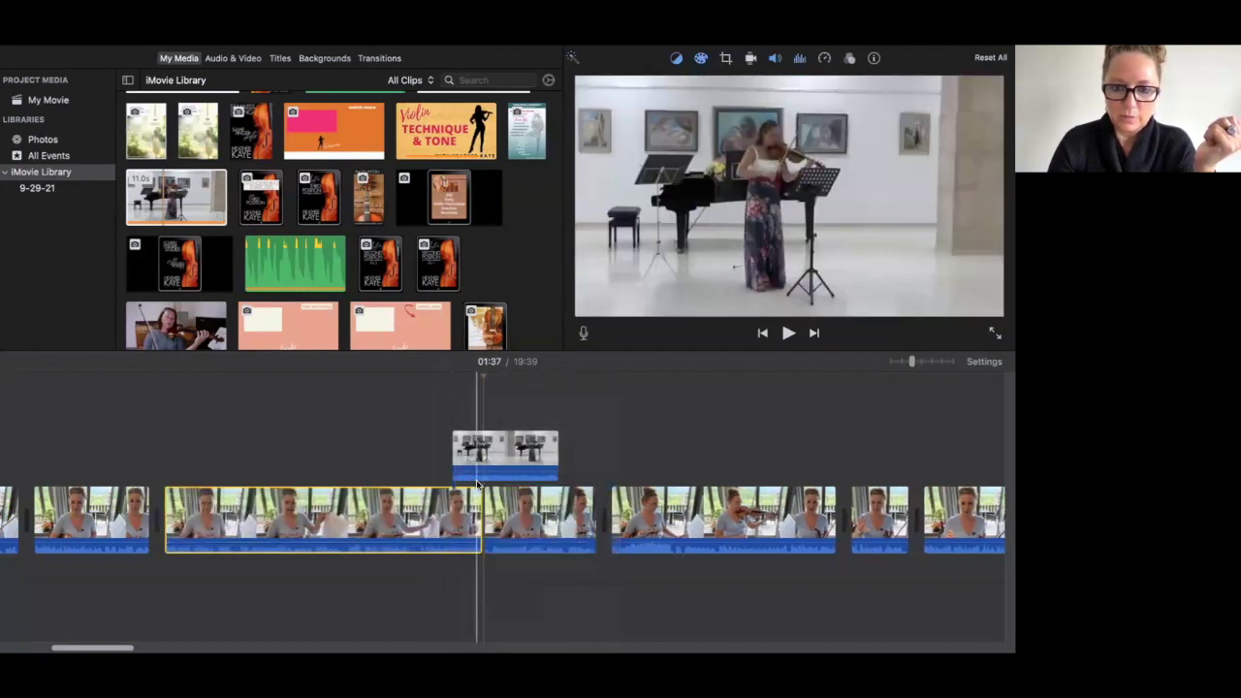
{"action": "left_click", "coordinate": [558, 510]}
{"action": "right_click", "coordinate": [559, 511]}
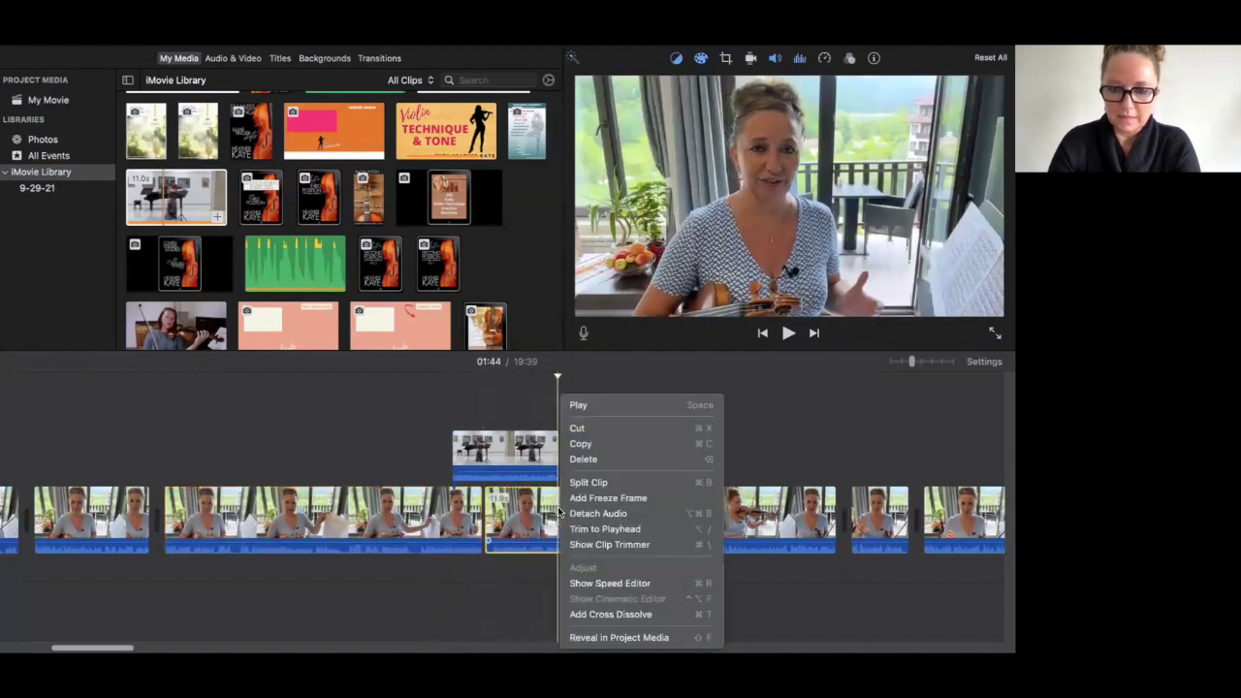
{"action": "left_click", "coordinate": [581, 483]}
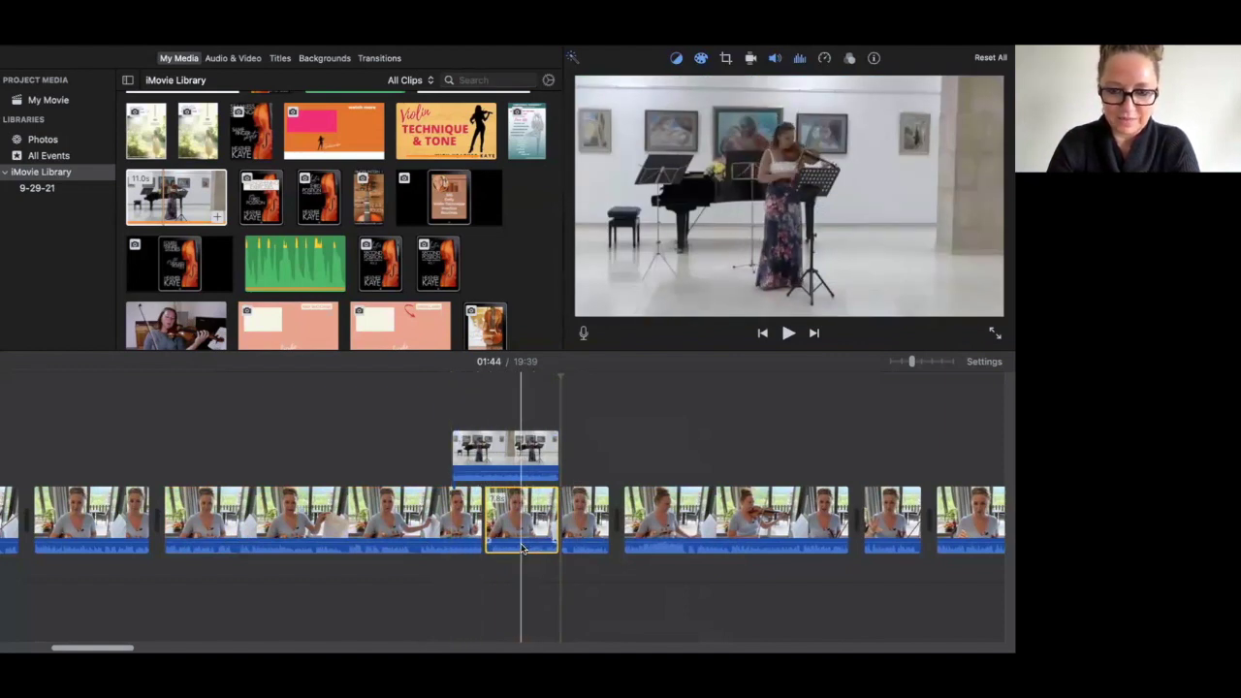
Mute the split segment beneath the concert cutaway and play the section to check the sound.
{"action": "left_click_drag", "start_coordinate": [522, 548], "coordinate": [521, 559]}
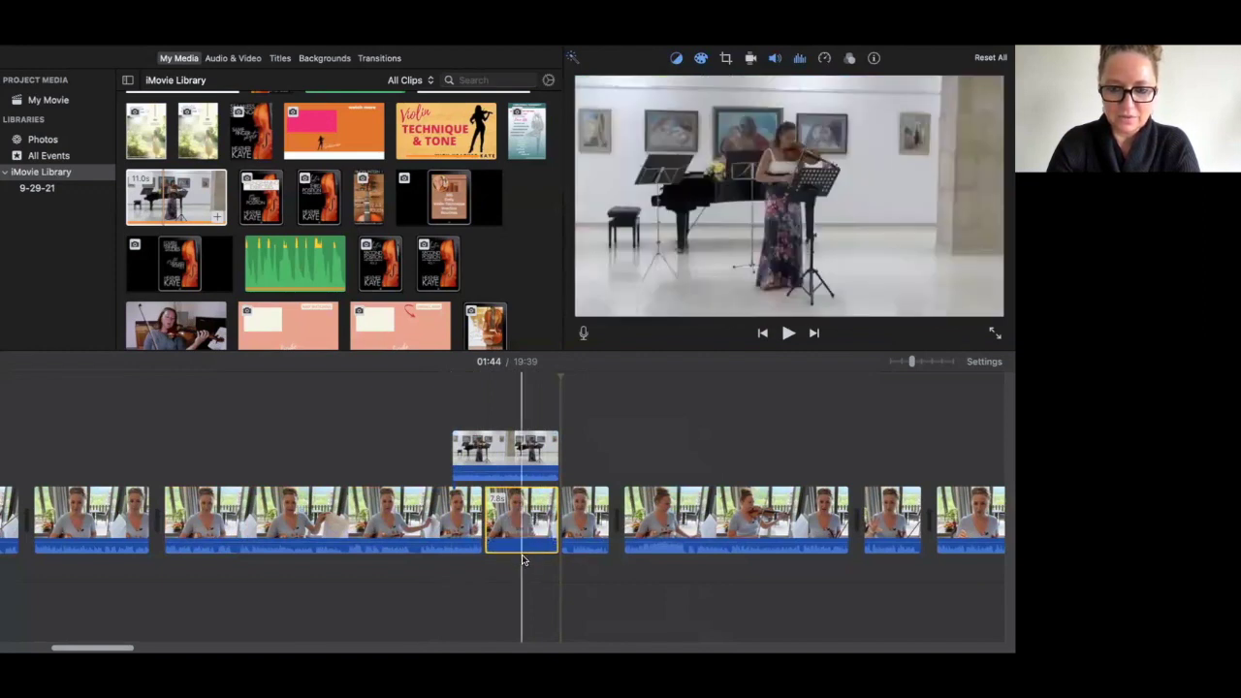
{"action": "key", "text": "space"}
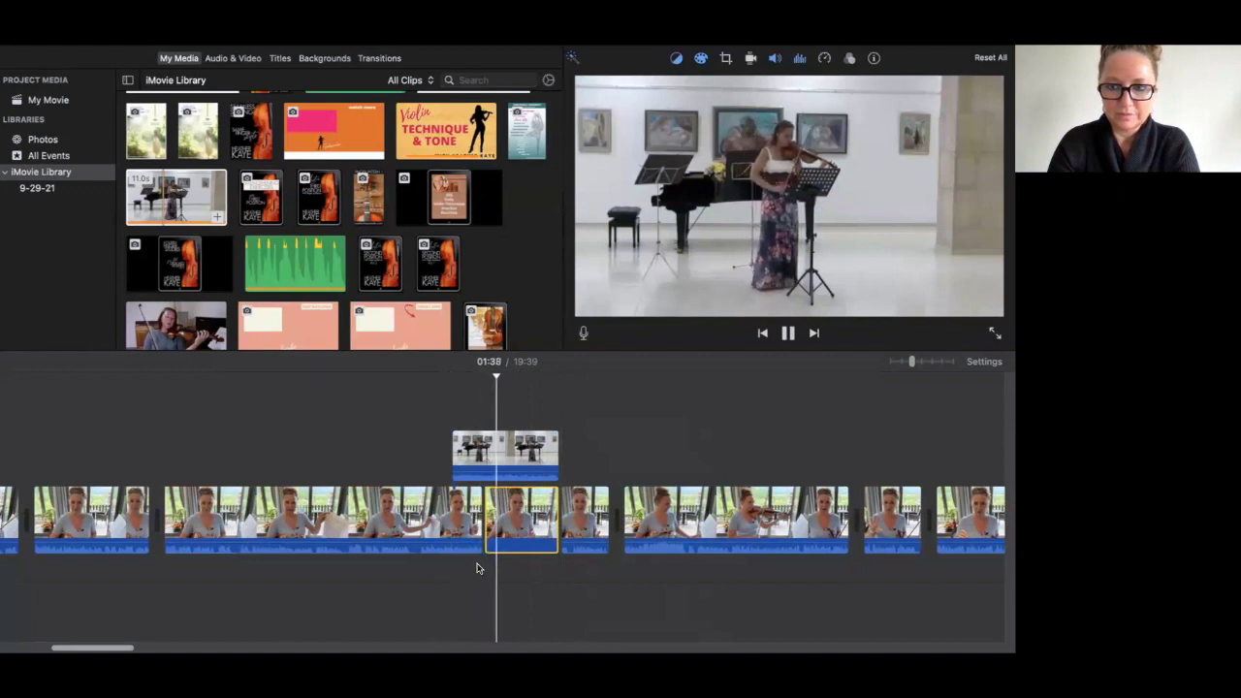
{"action": "key", "text": "space"}
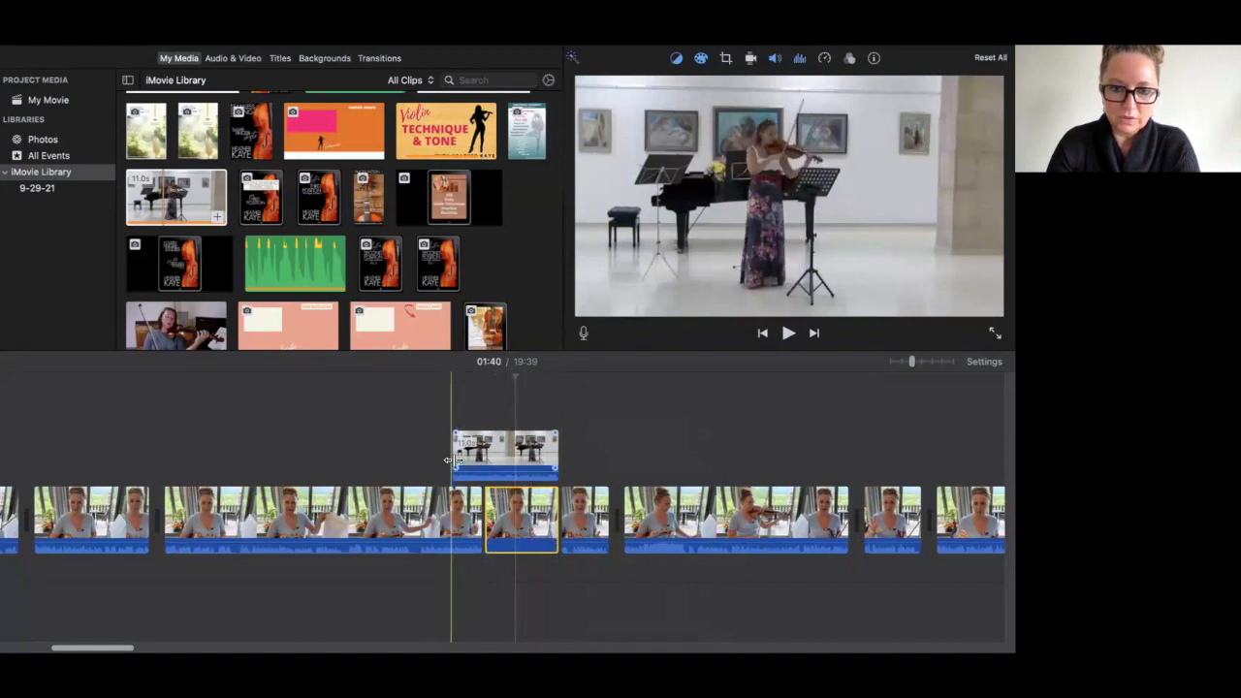
Trim the cutaway's start to line up with the muted segment and play it.
{"action": "left_click_drag", "start_coordinate": [451, 459], "coordinate": [487, 462]}
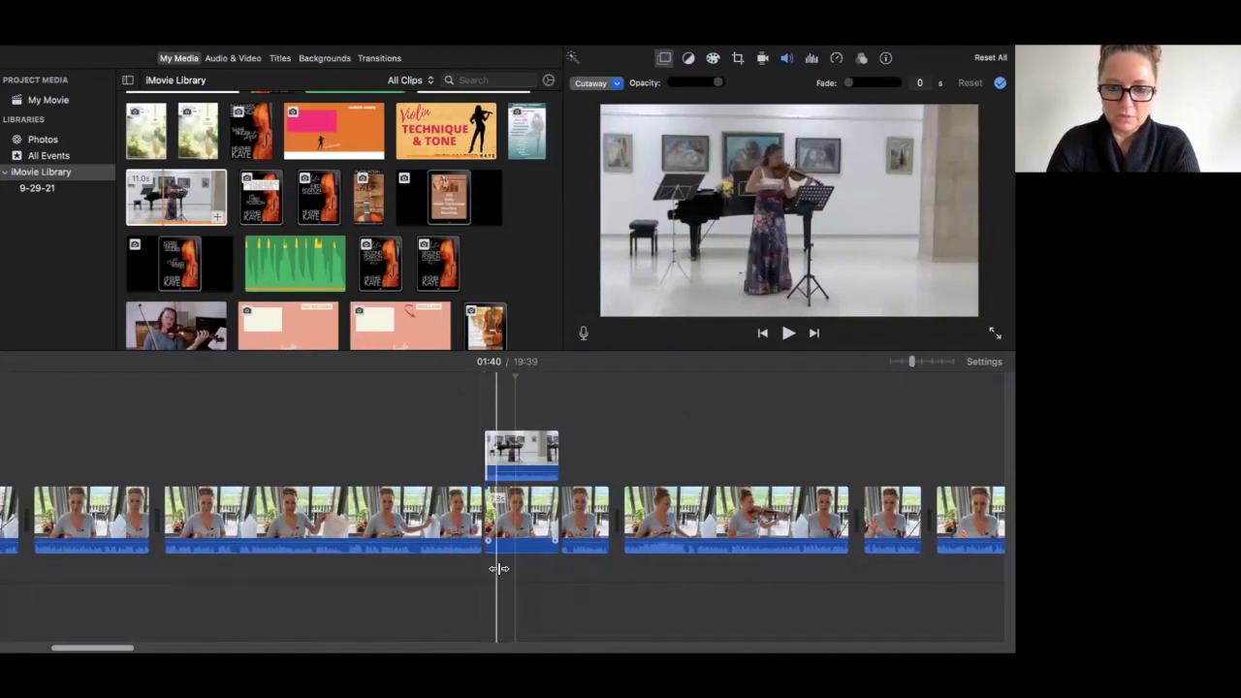
{"action": "key", "text": "space"}
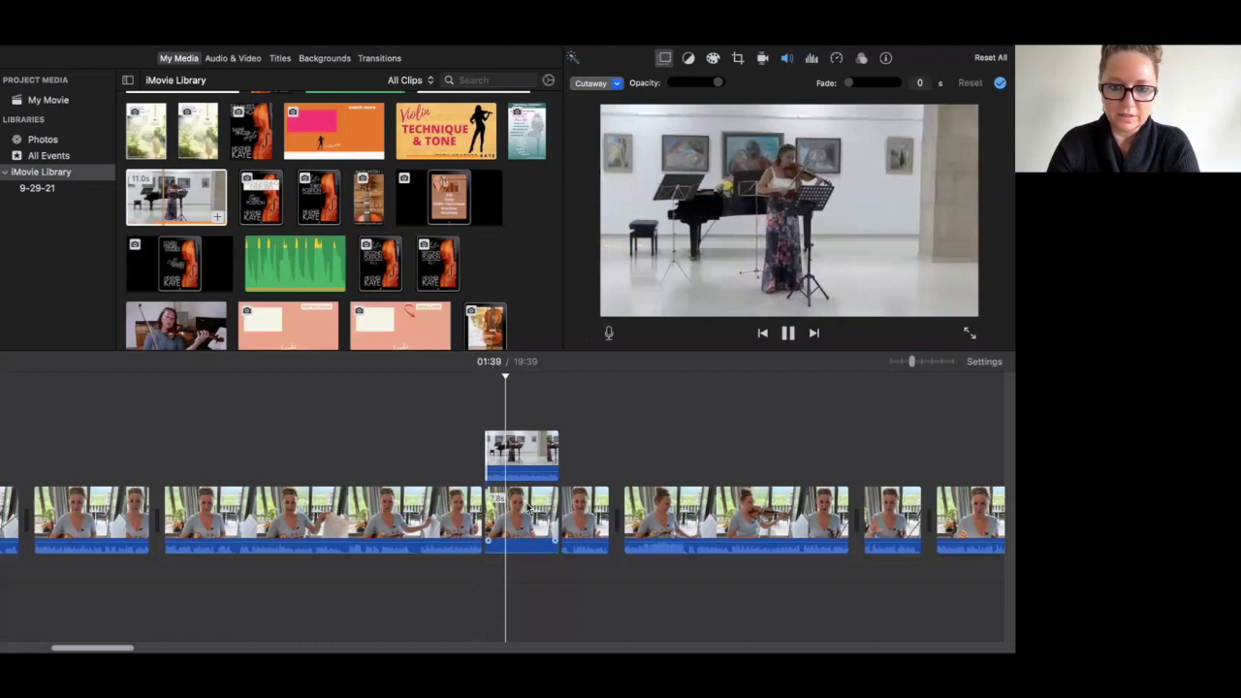
{"action": "key", "text": "space"}
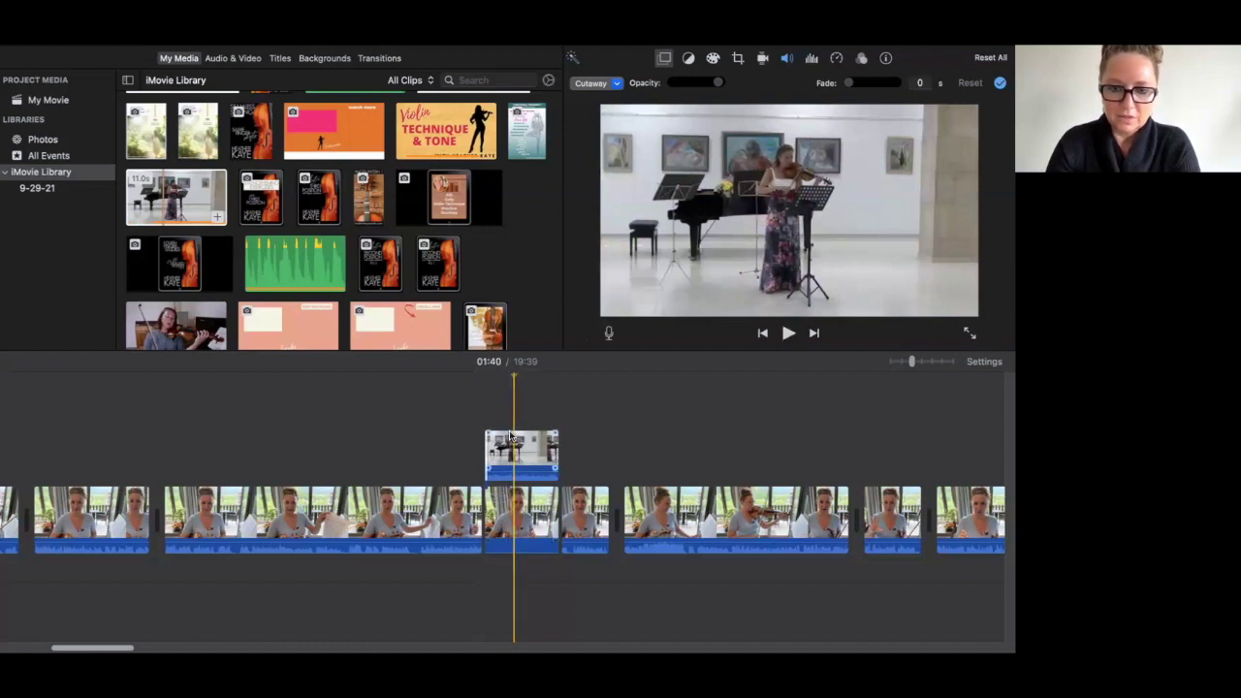
Give the concert cutaway a 0.89-second fade, playing from just before it to check the transition.
{"action": "left_click_drag", "start_coordinate": [490, 439], "coordinate": [500, 436]}
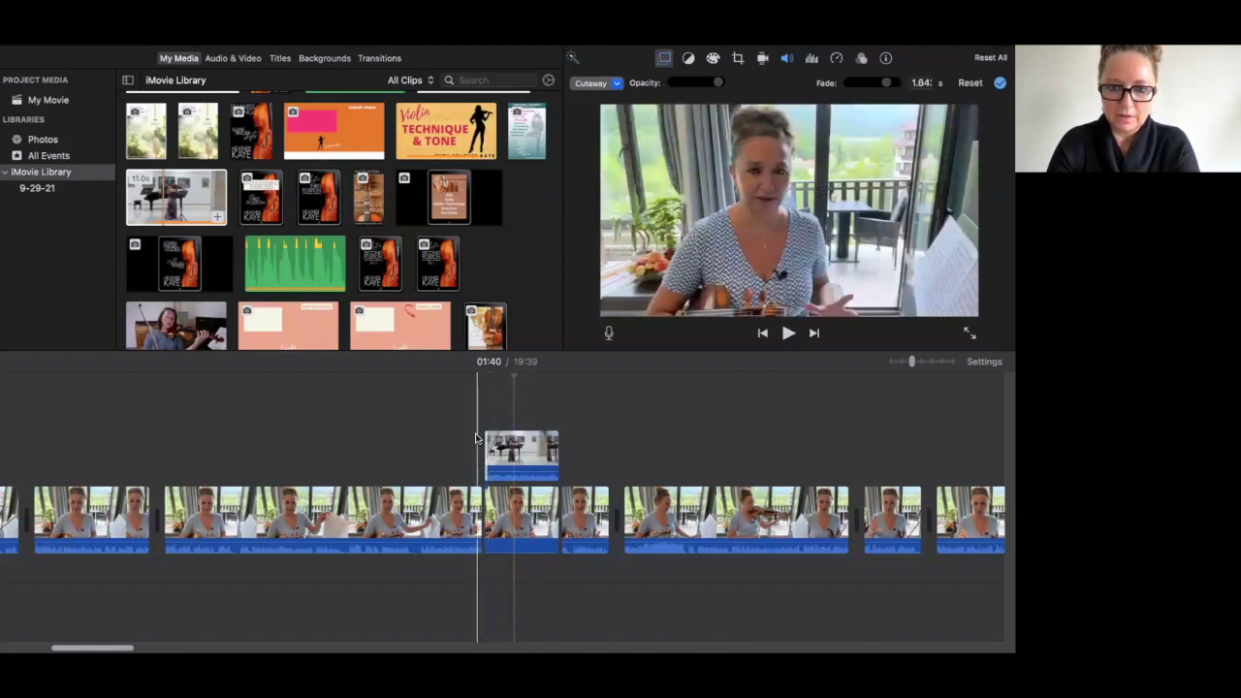
{"action": "left_click", "coordinate": [476, 438]}
{"action": "key", "text": "space"}
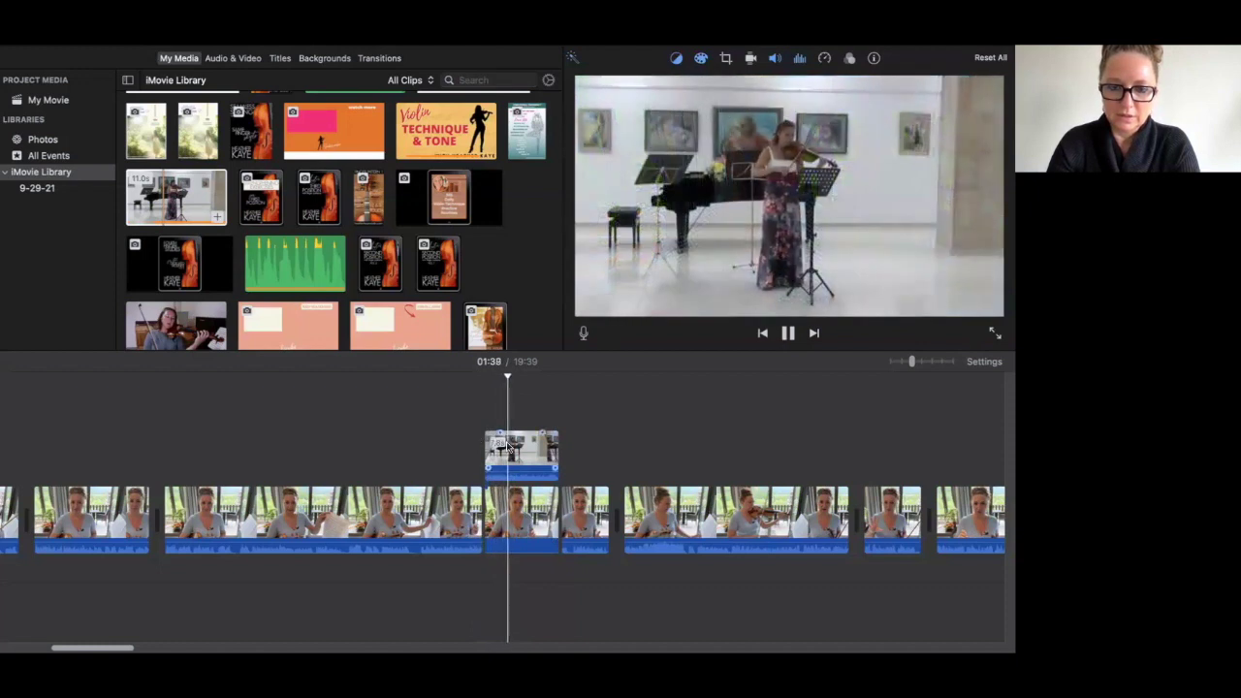
{"action": "left_click", "coordinate": [499, 435]}
{"action": "left_click_drag", "start_coordinate": [499, 436], "coordinate": [495, 436]}
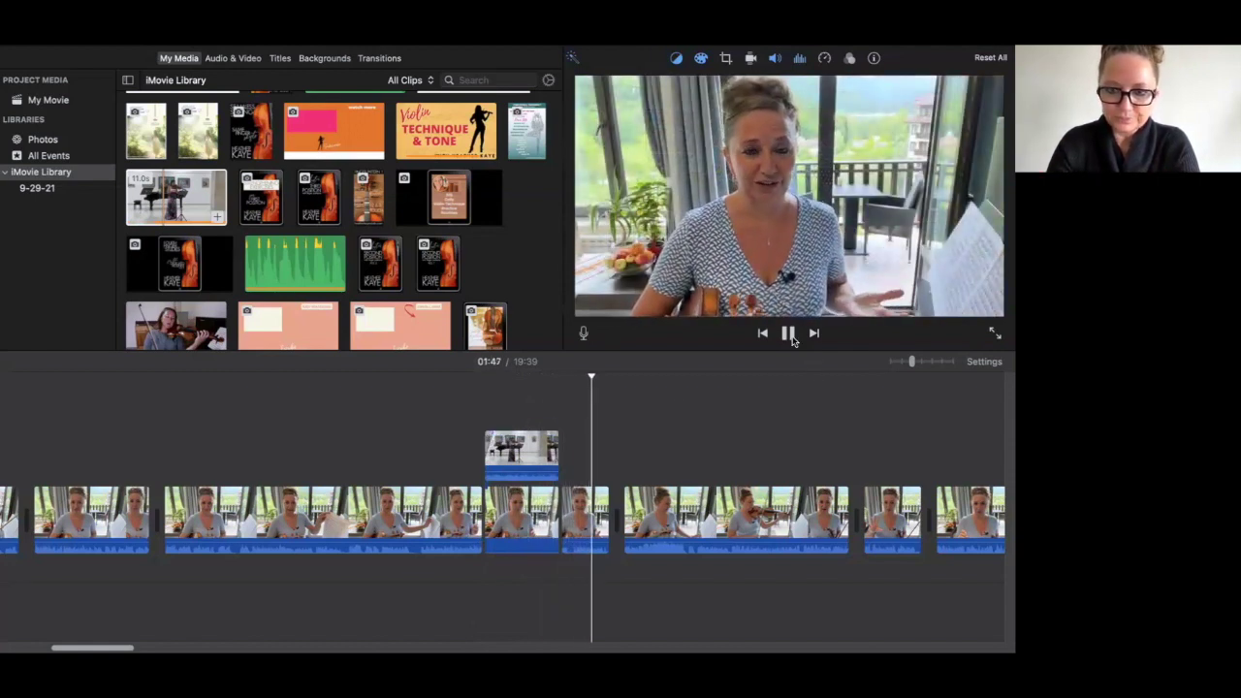
Extend the concert cutaway's end over the following segment, readjust its ending, and play from just before the cutaway.
{"action": "left_click", "coordinate": [507, 461]}
{"action": "right_click", "coordinate": [507, 460]}
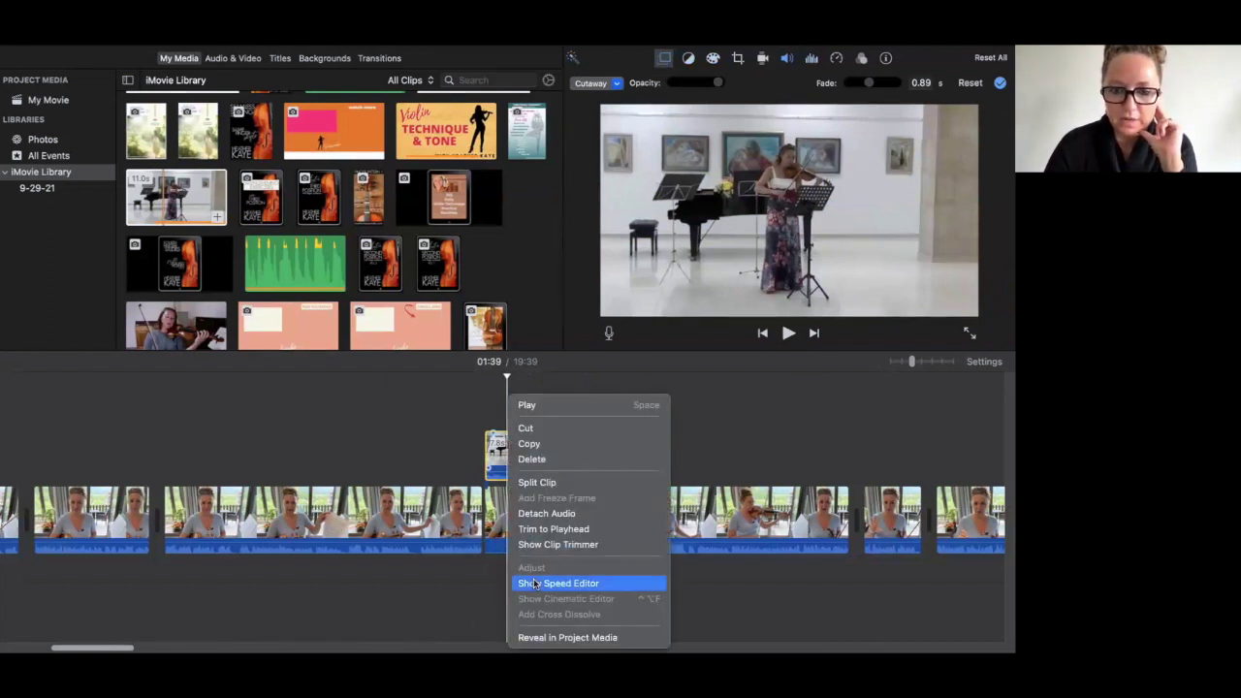
{"action": "left_click", "coordinate": [554, 419]}
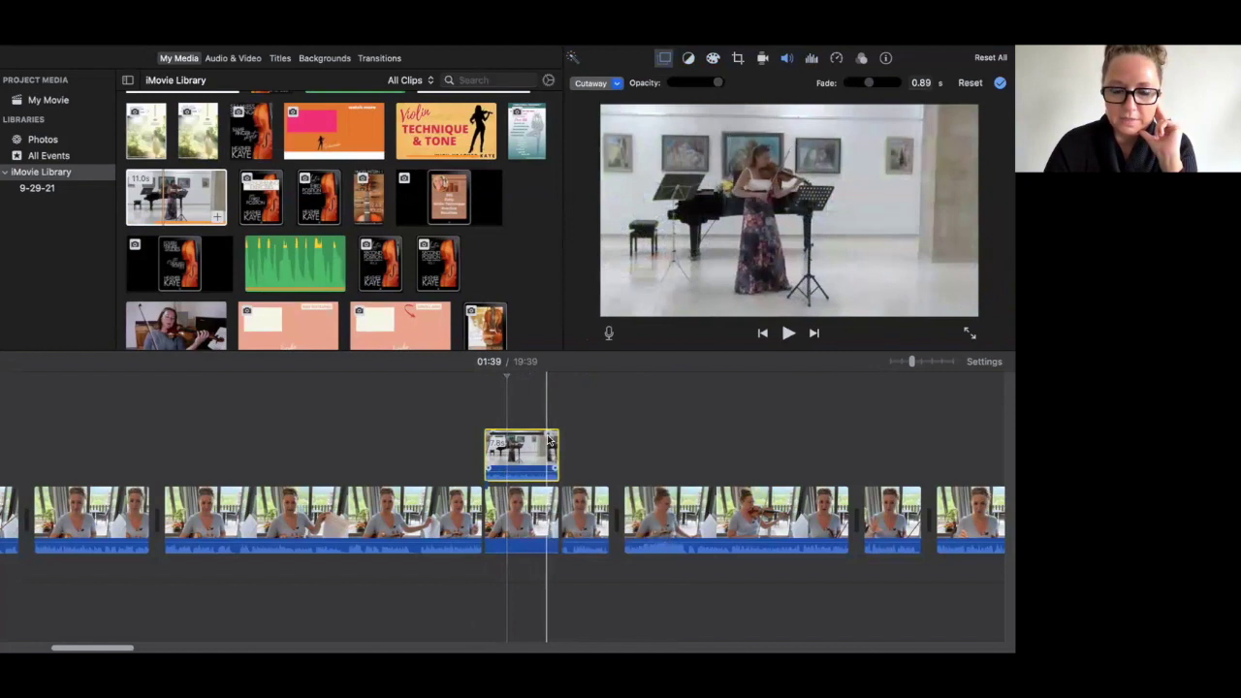
{"action": "left_click_drag", "start_coordinate": [538, 439], "coordinate": [577, 443]}
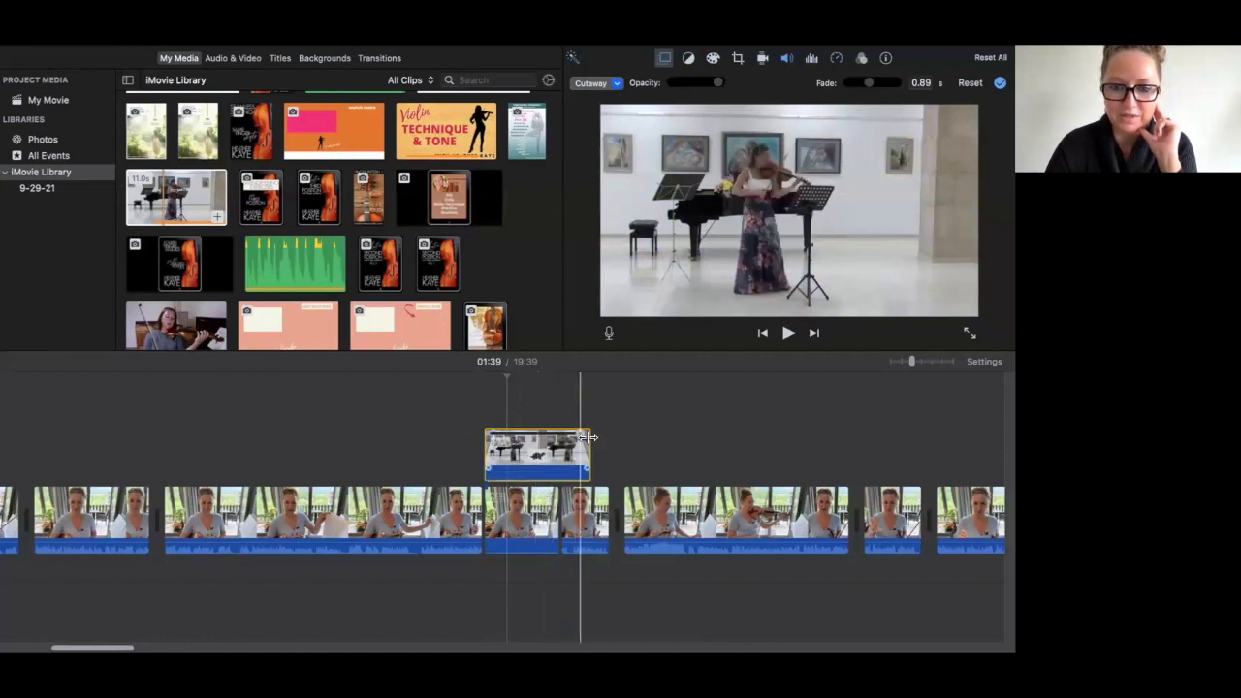
{"action": "left_click_drag", "start_coordinate": [583, 441], "coordinate": [526, 443]}
{"action": "left_click", "coordinate": [474, 480]}
{"action": "key", "text": "space"}
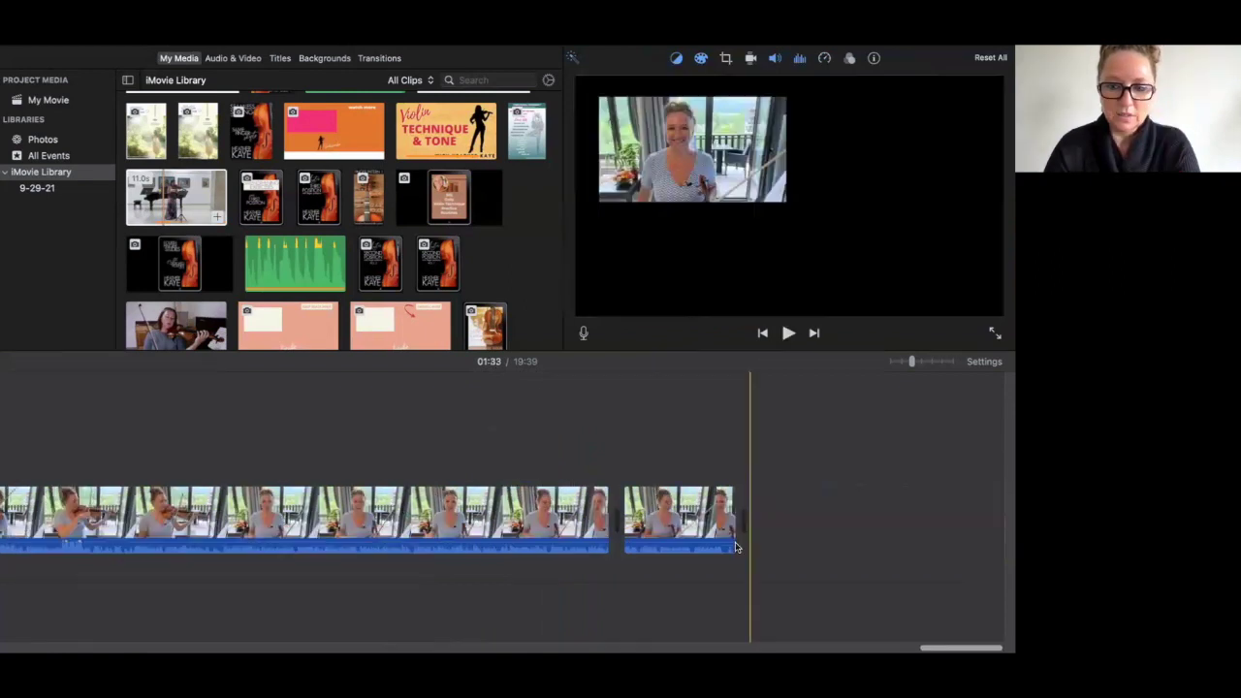
Restore the deleted Enroll Here end-screen graphic and place the final clip over it as a picture-in-picture.
{"action": "key", "text": "super+z"}
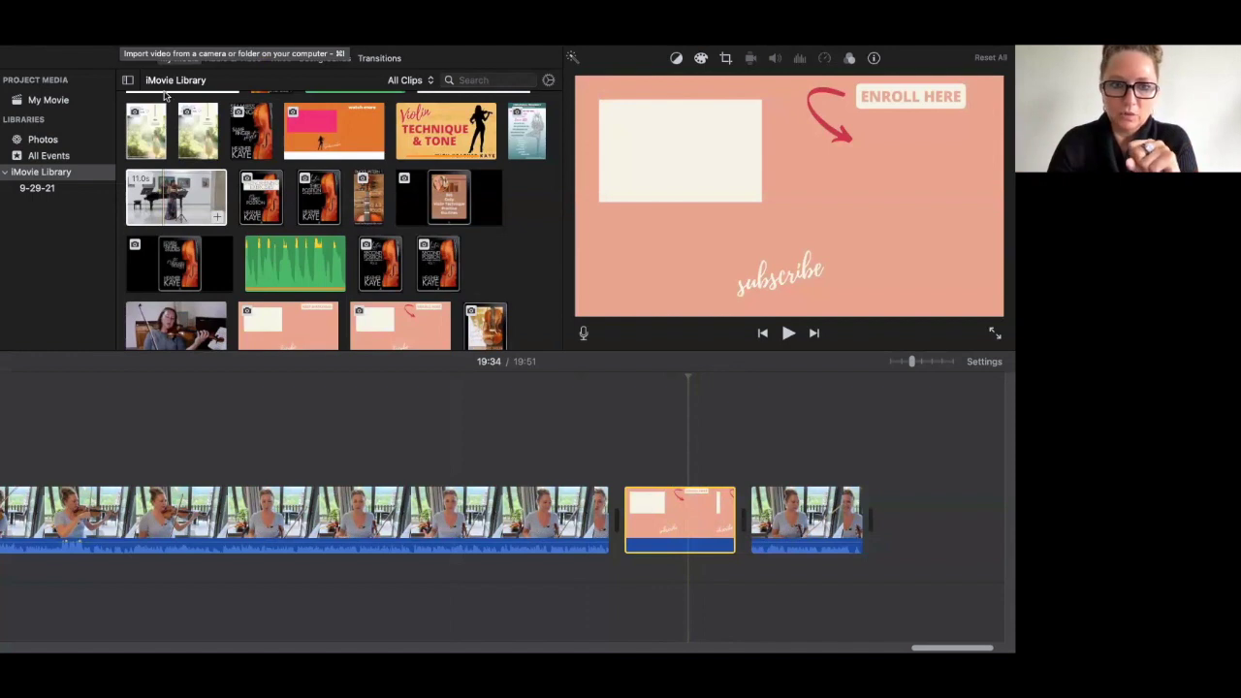
{"action": "scroll", "coordinate": [297, 251], "scroll_direction": "down", "scroll_amount": 5}
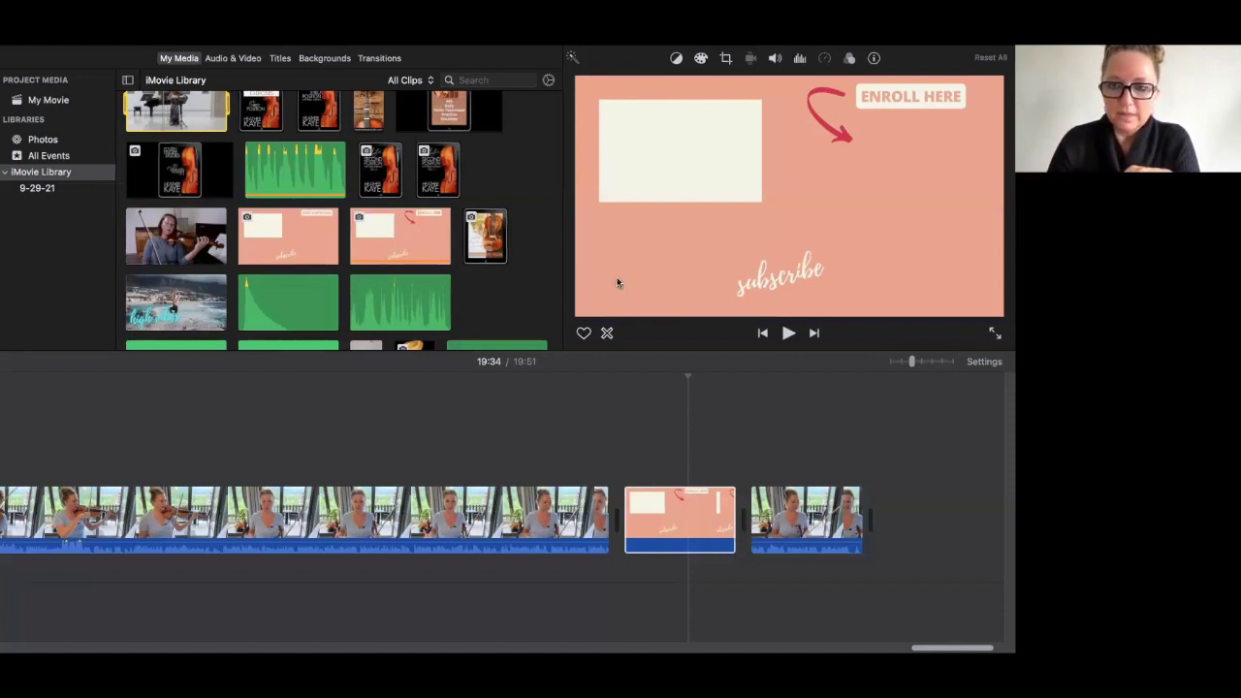
{"action": "left_click_drag", "start_coordinate": [801, 534], "coordinate": [669, 451]}
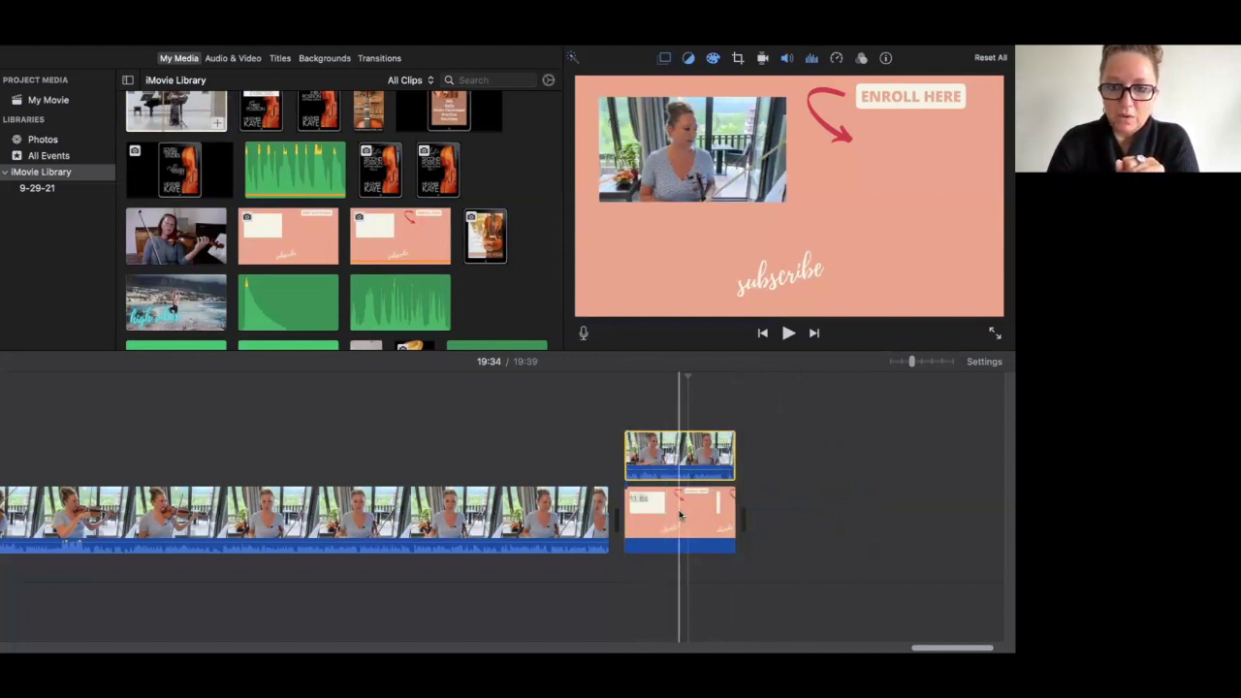
Move the overlaid final clip onto the main track after the Enroll Here graphic and delete the graphic from the timeline.
{"action": "left_click_drag", "start_coordinate": [681, 515], "coordinate": [867, 507]}
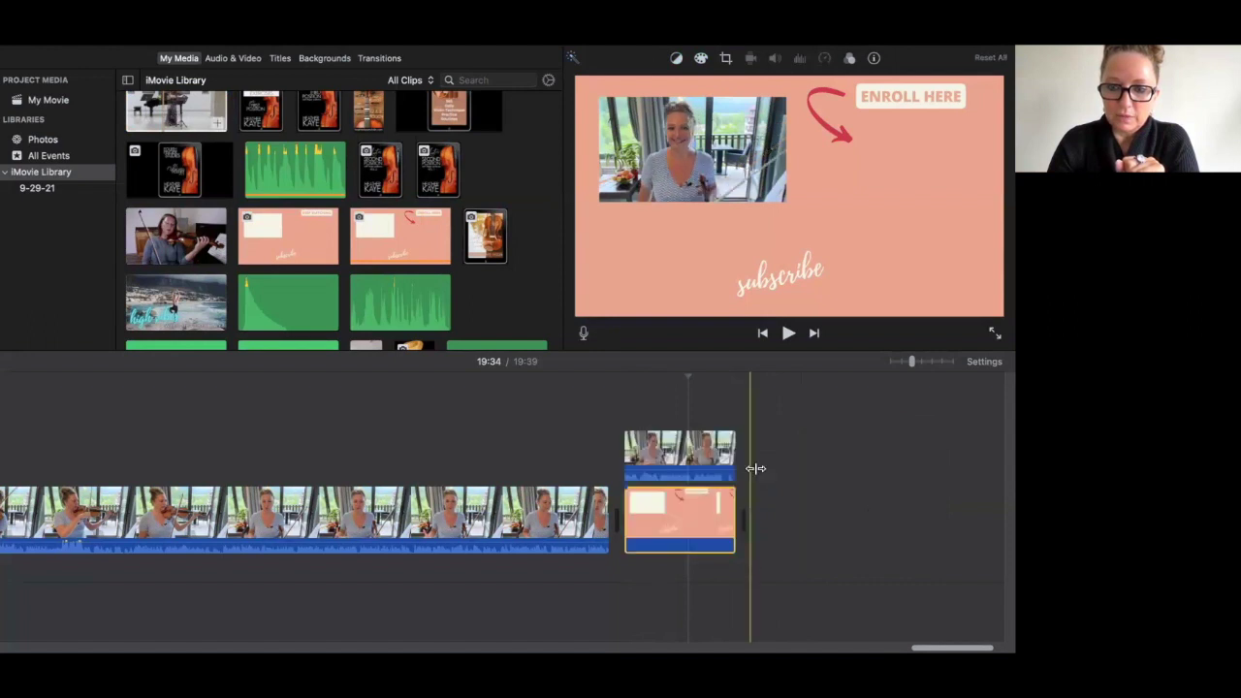
{"action": "left_click_drag", "start_coordinate": [687, 454], "coordinate": [844, 504]}
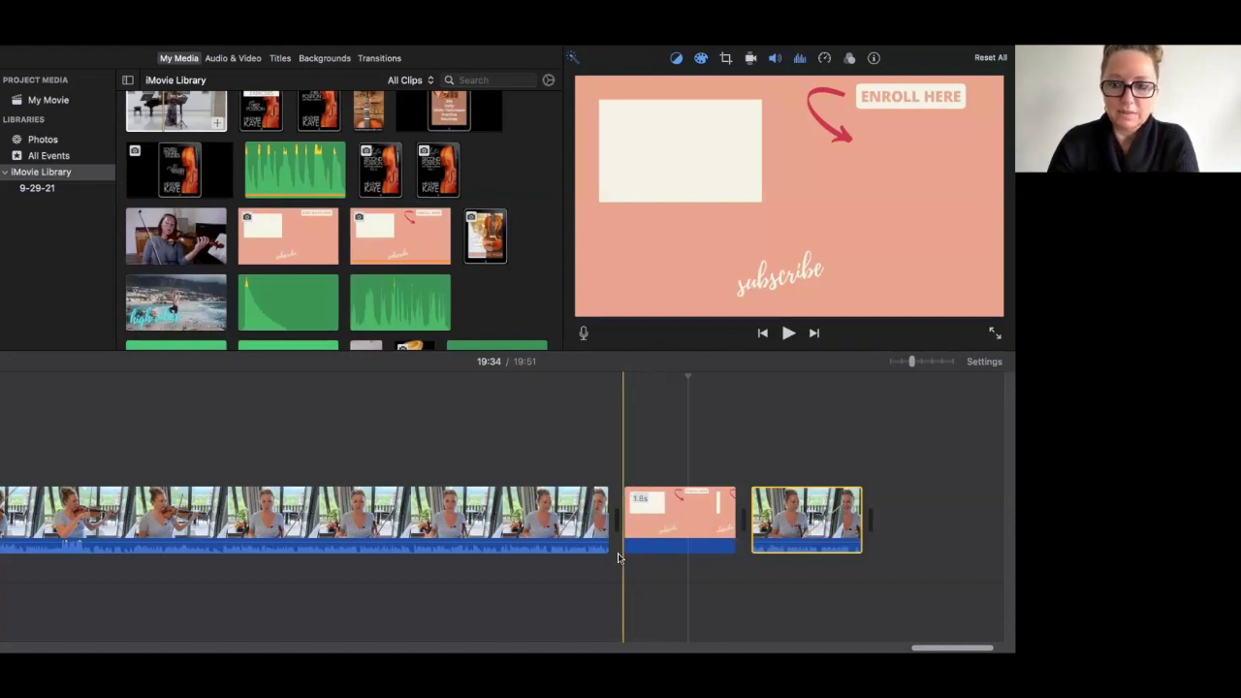
{"action": "left_click", "coordinate": [665, 529]}
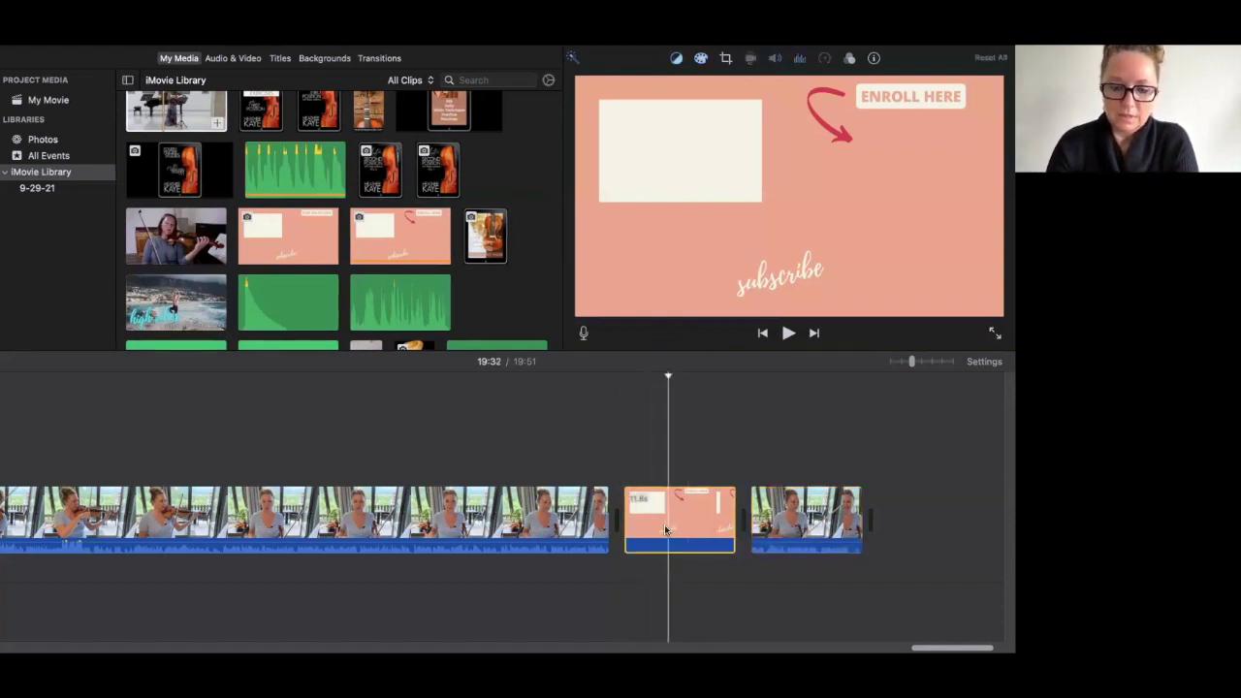
{"action": "key", "text": "Delete"}
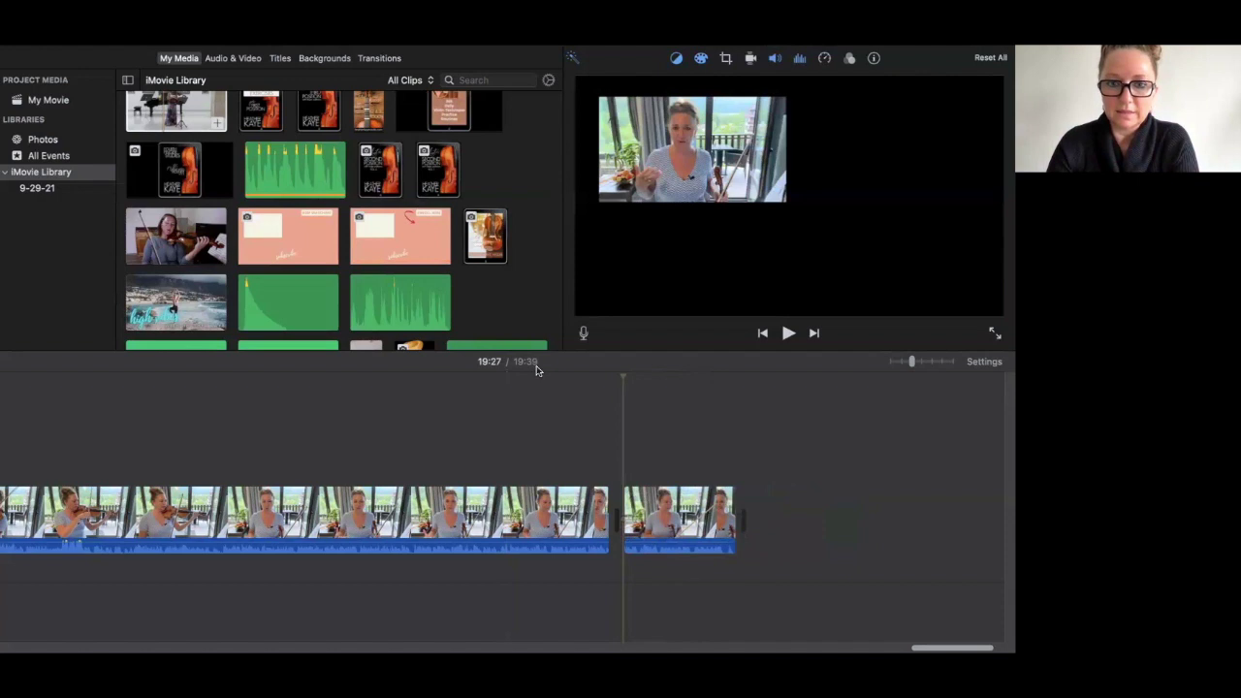
Append the Enroll Here graphic to the end of the timeline and place the final clip above it as an overlay.
{"action": "left_click", "coordinate": [621, 607]}
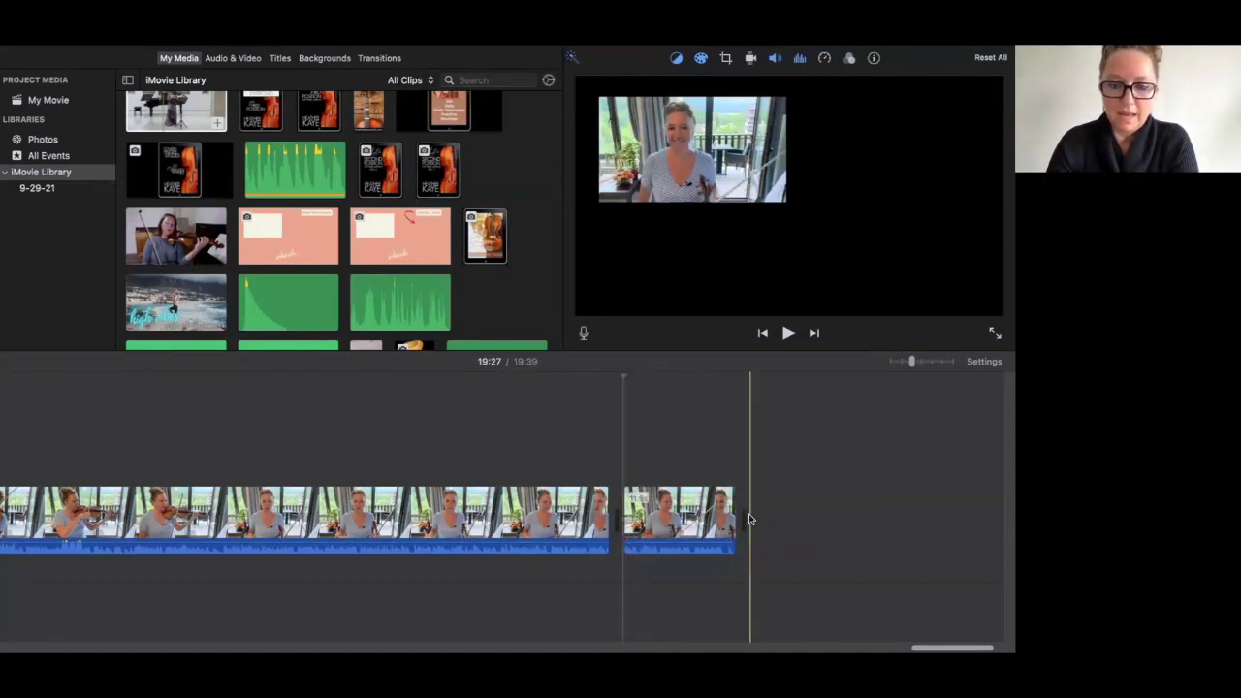
{"action": "key", "text": "e"}
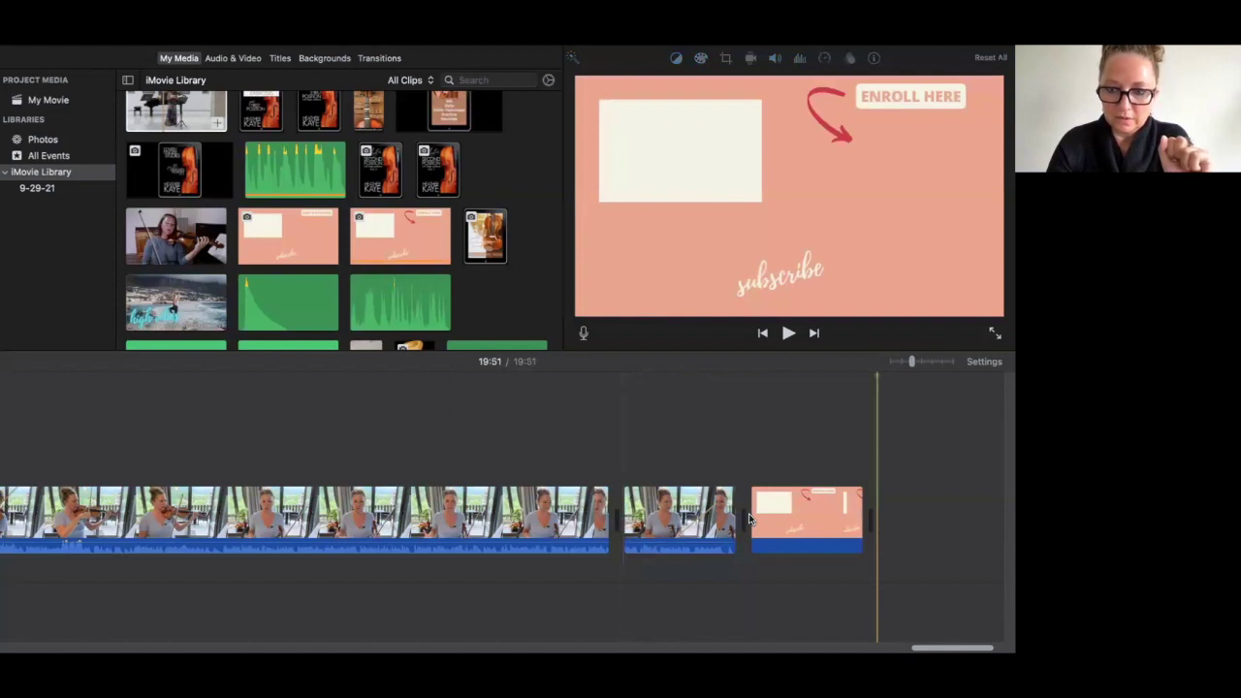
{"action": "left_click_drag", "start_coordinate": [667, 514], "coordinate": [665, 451]}
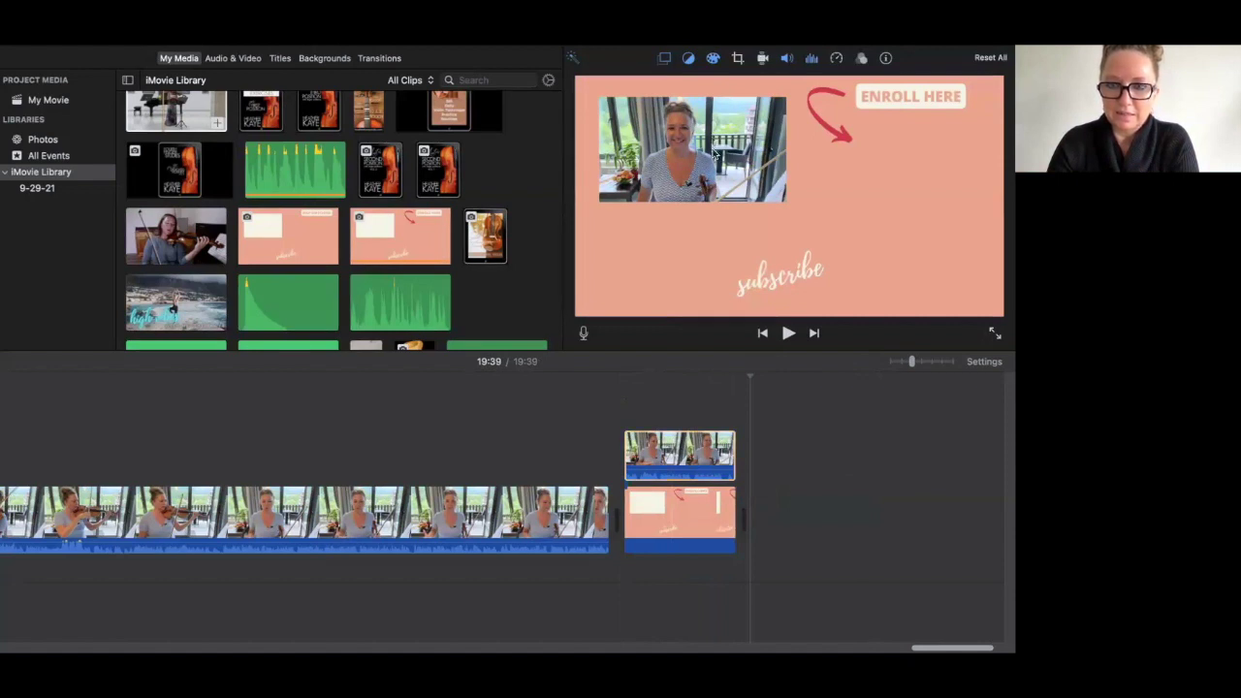
Undo the overlaid final clip's existing picture-in-picture setup and change its overlay type from Cutaway to Picture in Picture.
{"action": "left_click", "coordinate": [665, 448]}
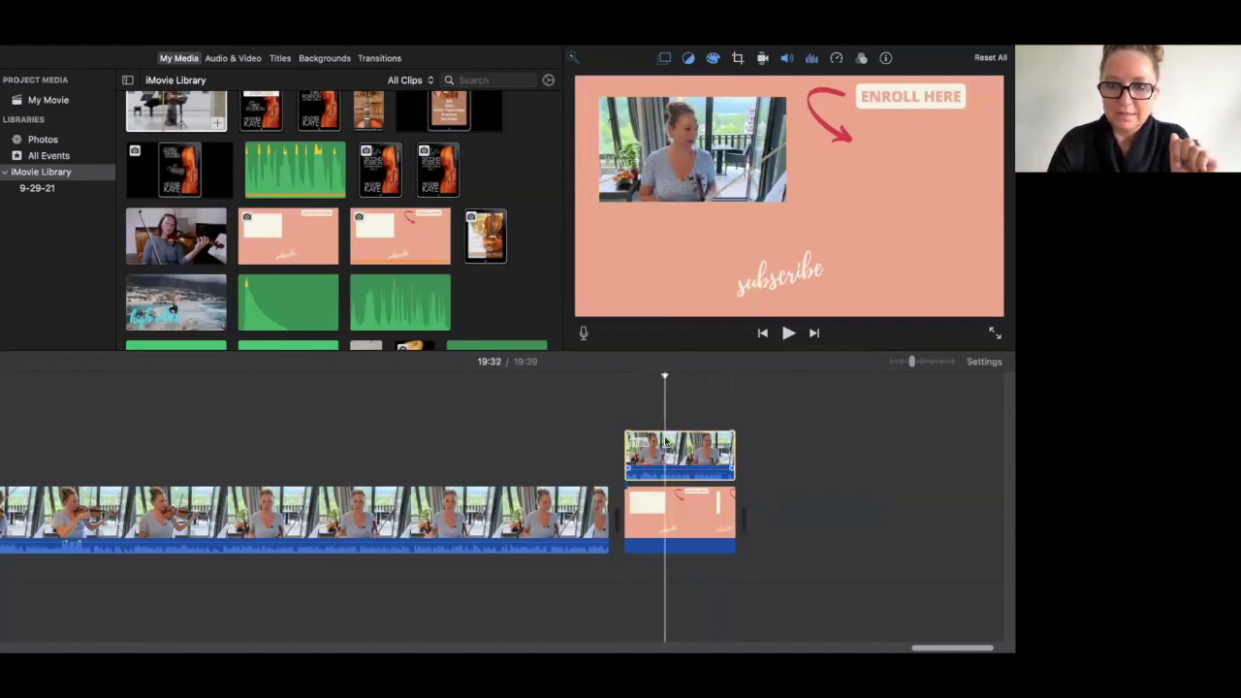
{"action": "left_click", "coordinate": [674, 461]}
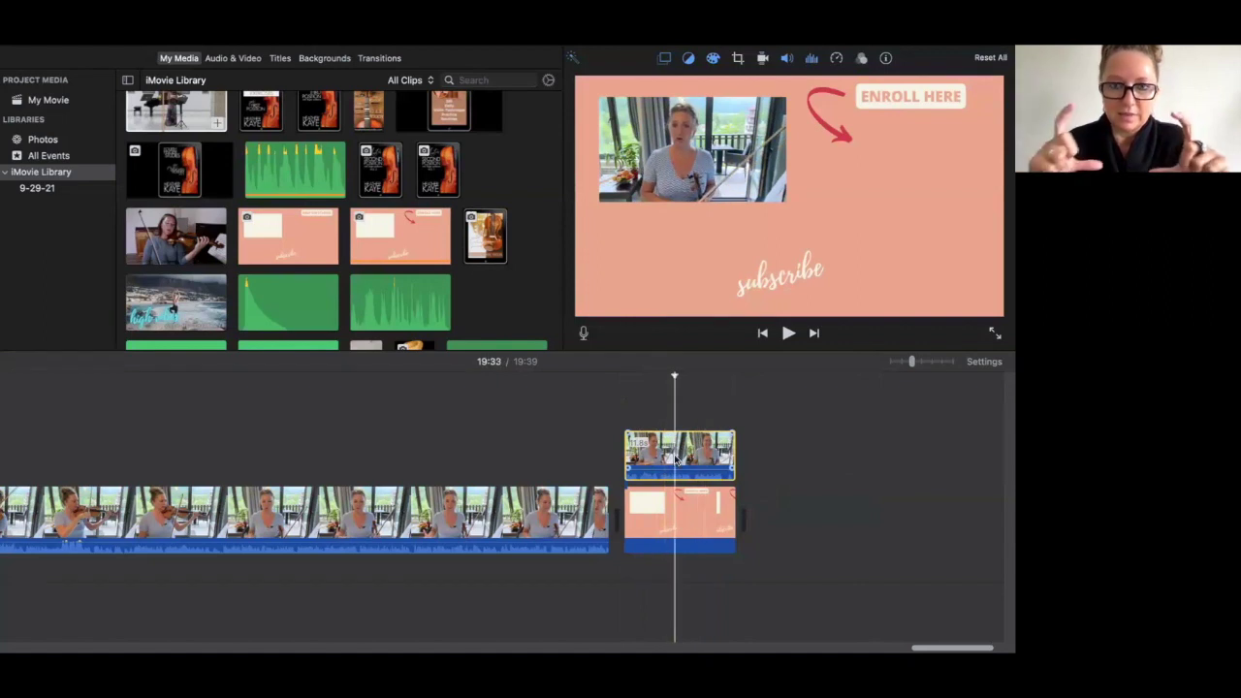
{"action": "left_click", "coordinate": [739, 60]}
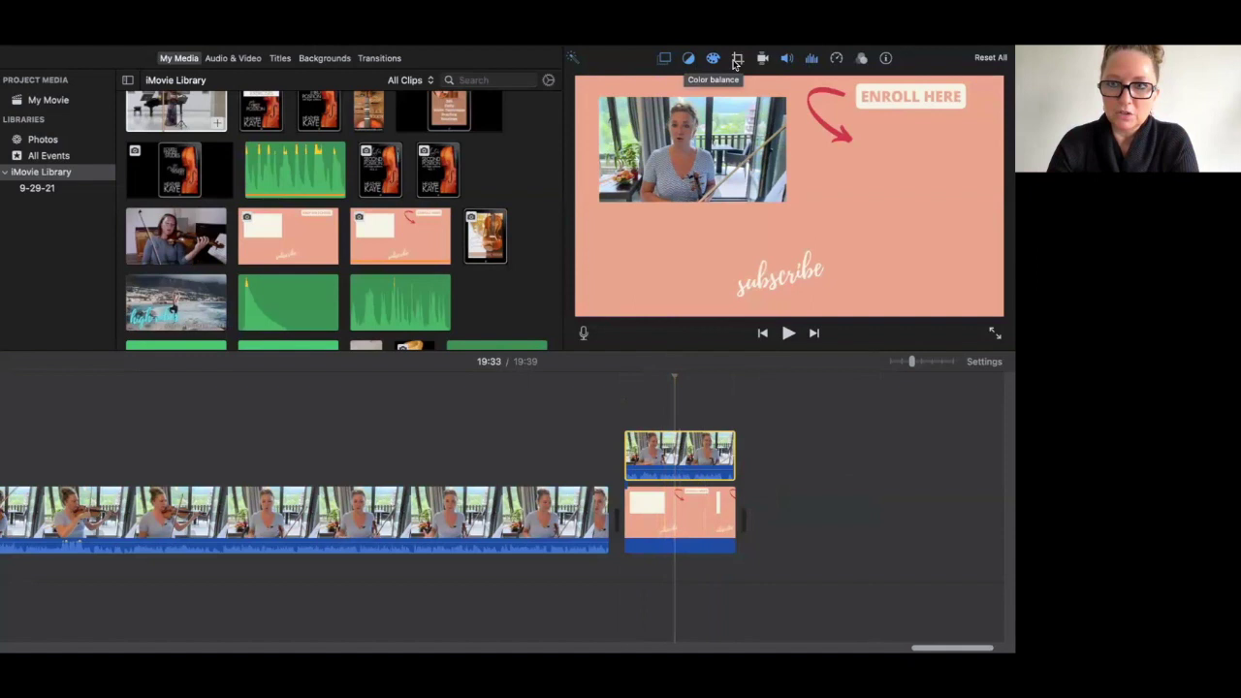
{"action": "left_click", "coordinate": [664, 59]}
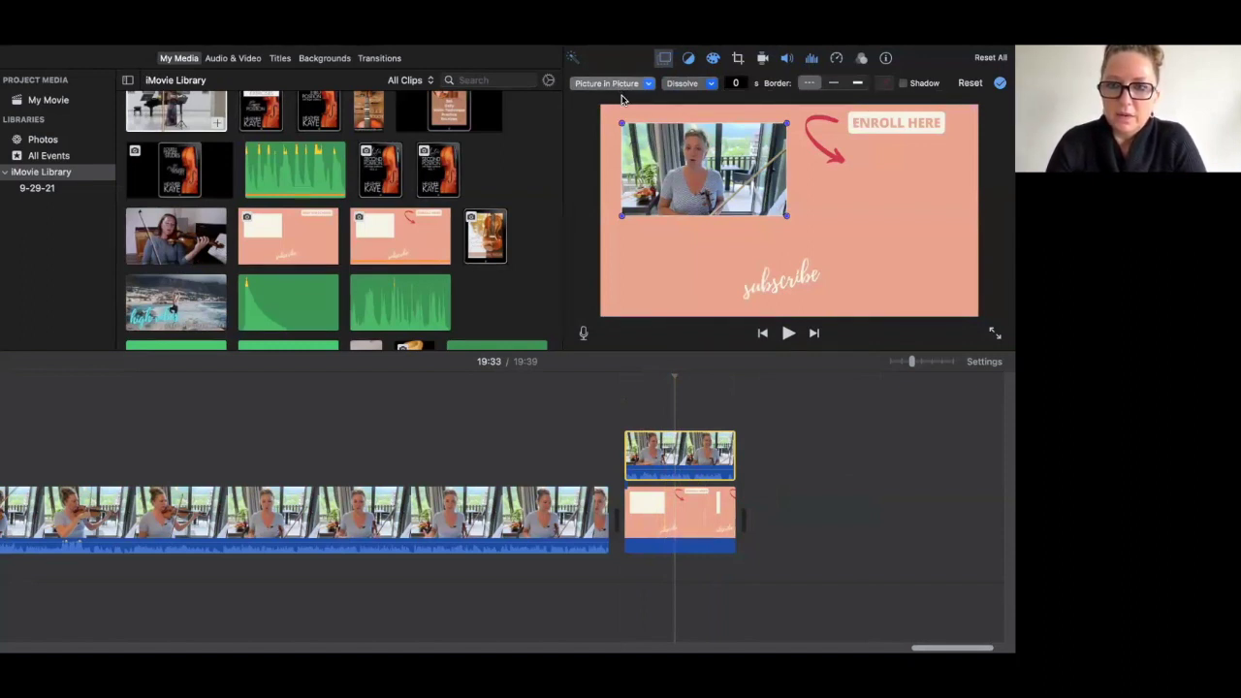
{"action": "key", "text": "super+z"}
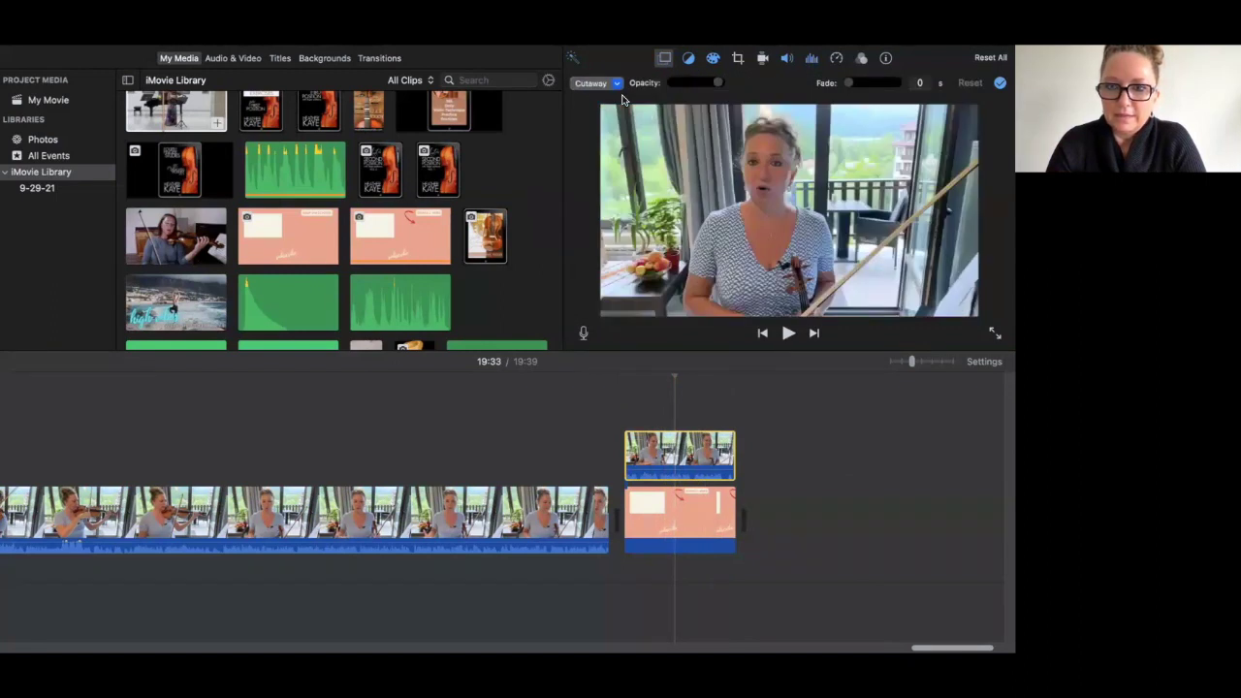
{"action": "left_click", "coordinate": [608, 87]}
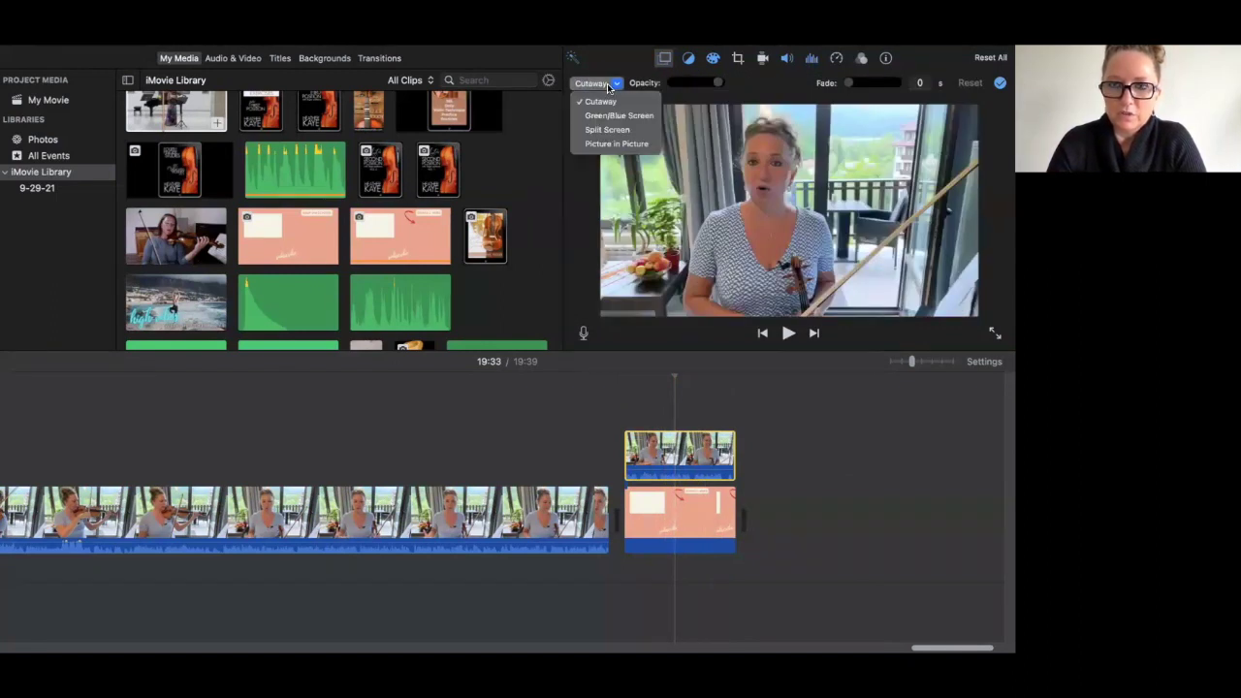
{"action": "left_click", "coordinate": [616, 143]}
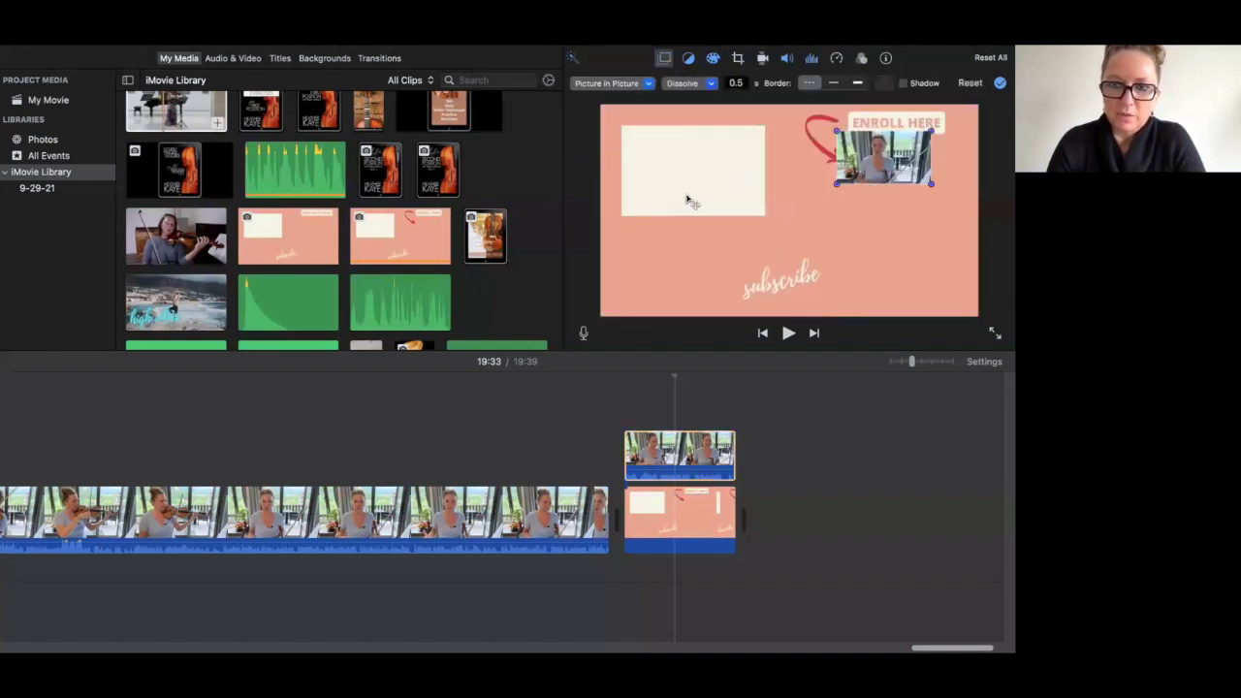
Move the picture-in-picture over the graphic's blank white frame, enlarge it to cover the frame, and set its dissolve to 0 s.
{"action": "left_click_drag", "start_coordinate": [682, 196], "coordinate": [683, 199]}
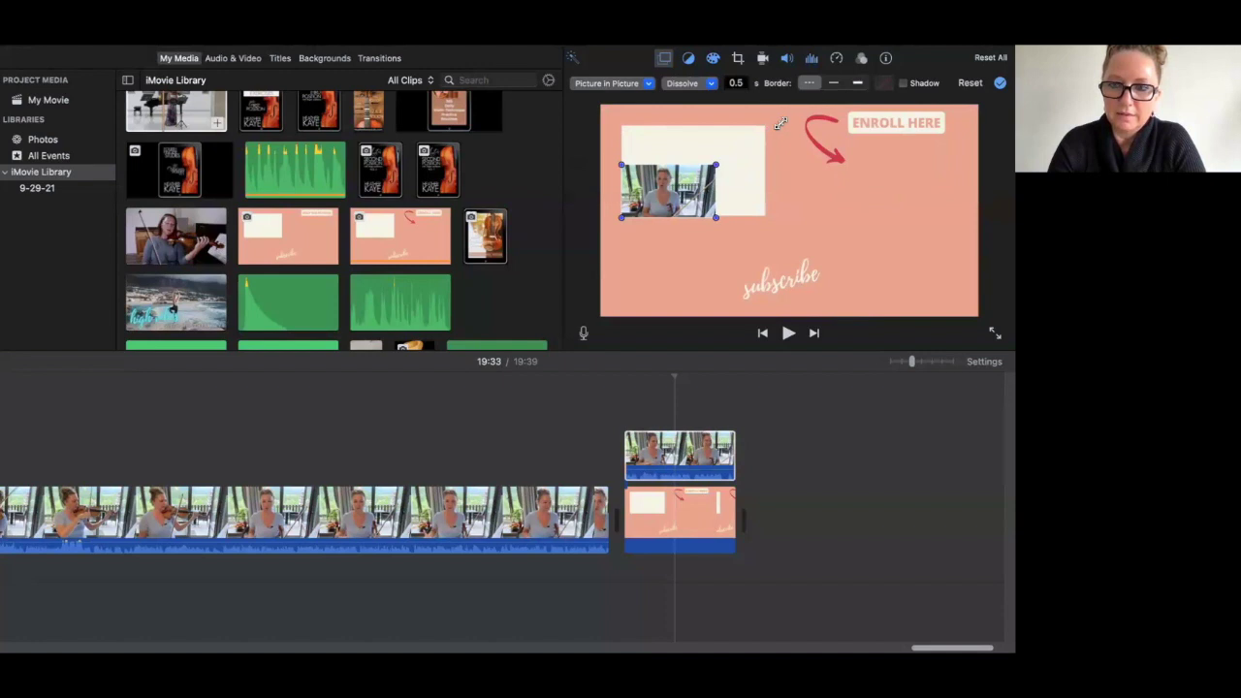
{"action": "left_click_drag", "start_coordinate": [715, 164], "coordinate": [781, 123]}
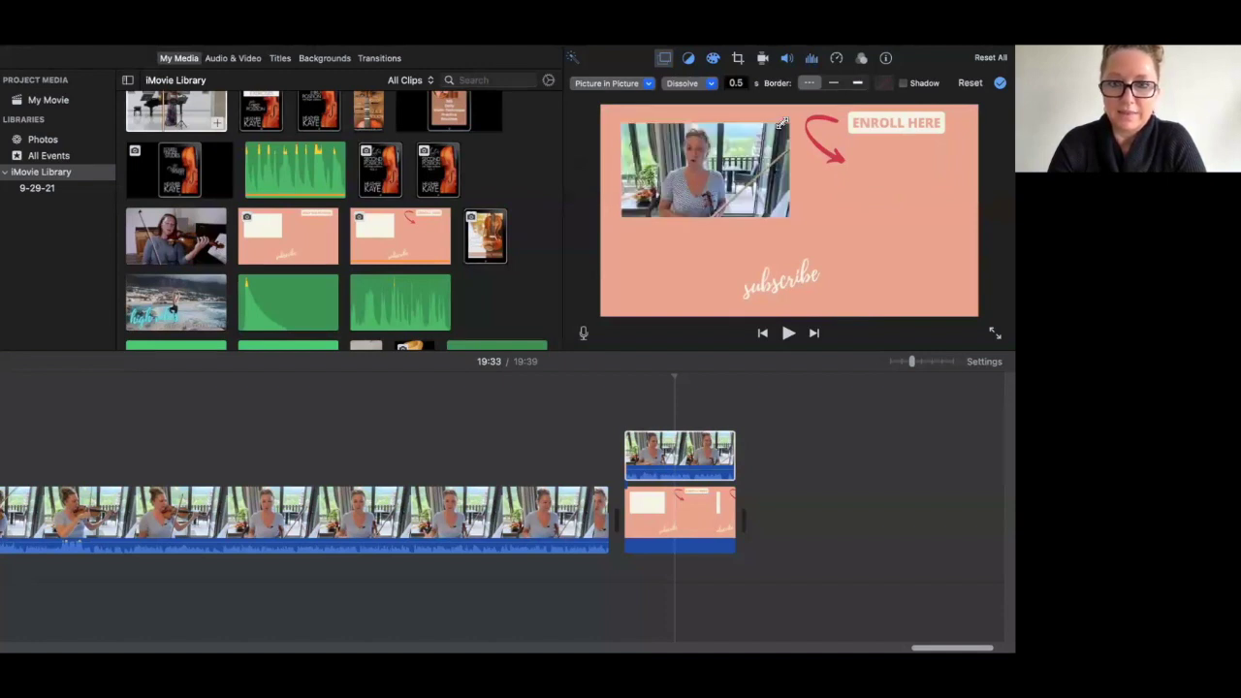
{"action": "left_click", "coordinate": [768, 146]}
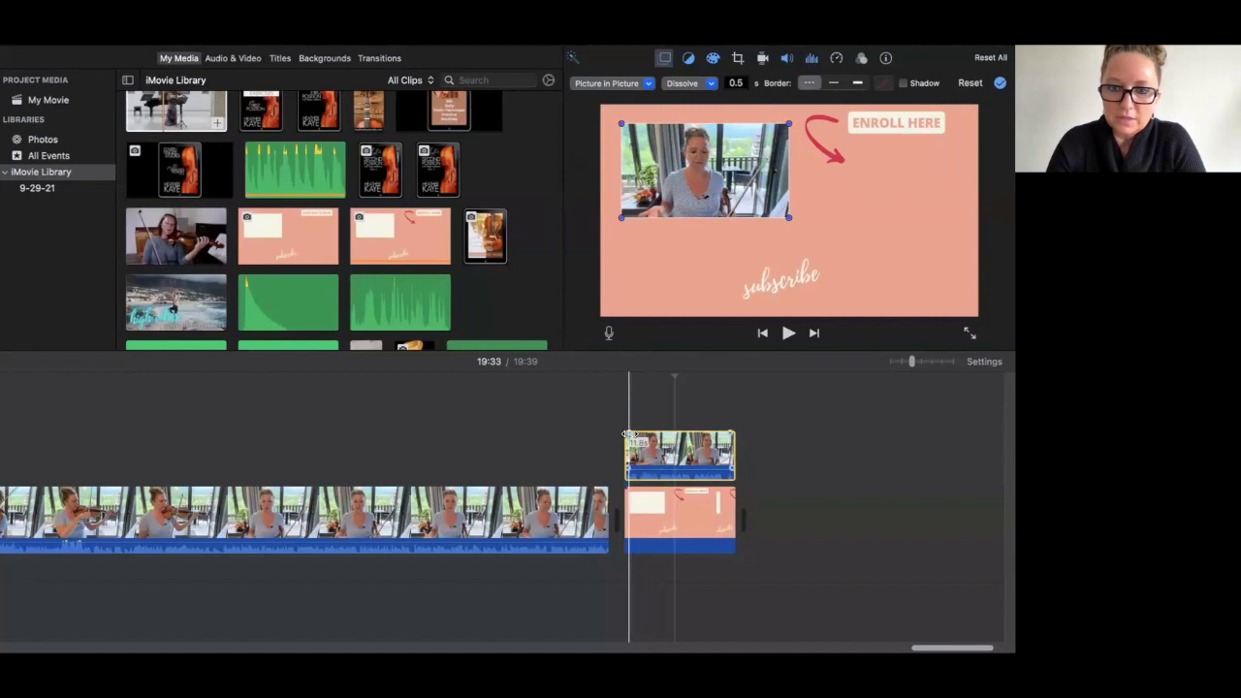
{"action": "left_click_drag", "start_coordinate": [622, 433], "coordinate": [612, 432]}
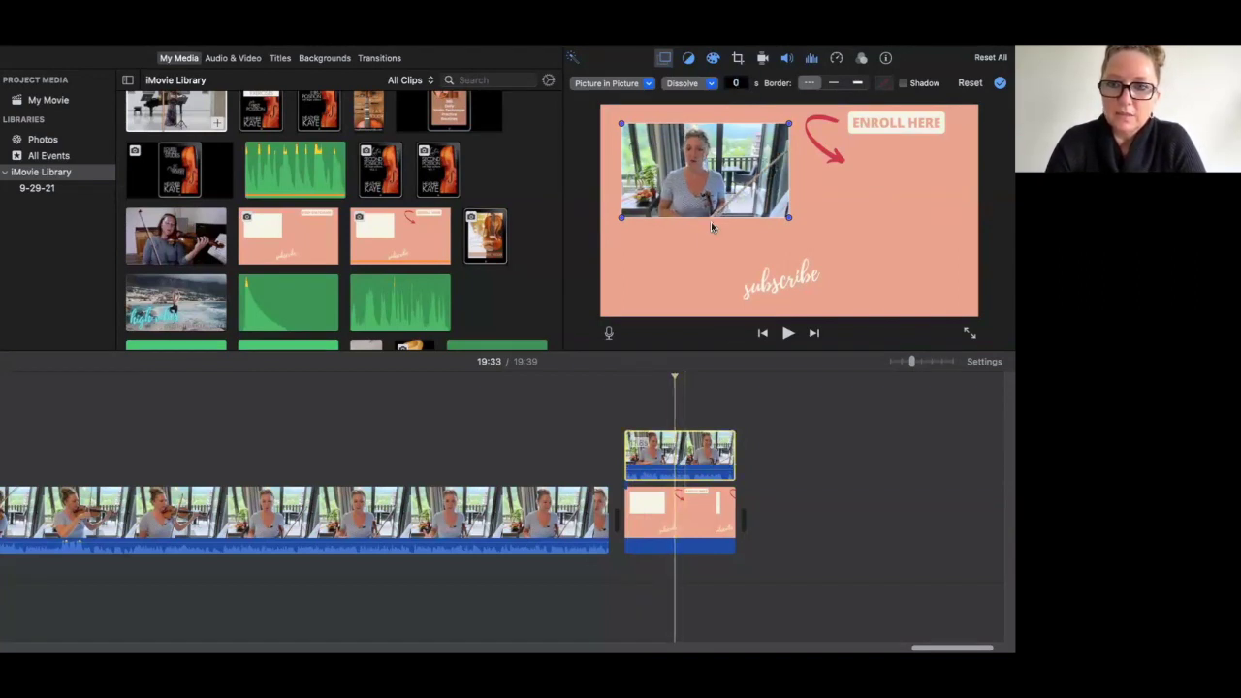
Try raising the highlights in the picture-in-picture clip's color correction, and reset the color adjustment.
{"action": "left_click", "coordinate": [714, 59]}
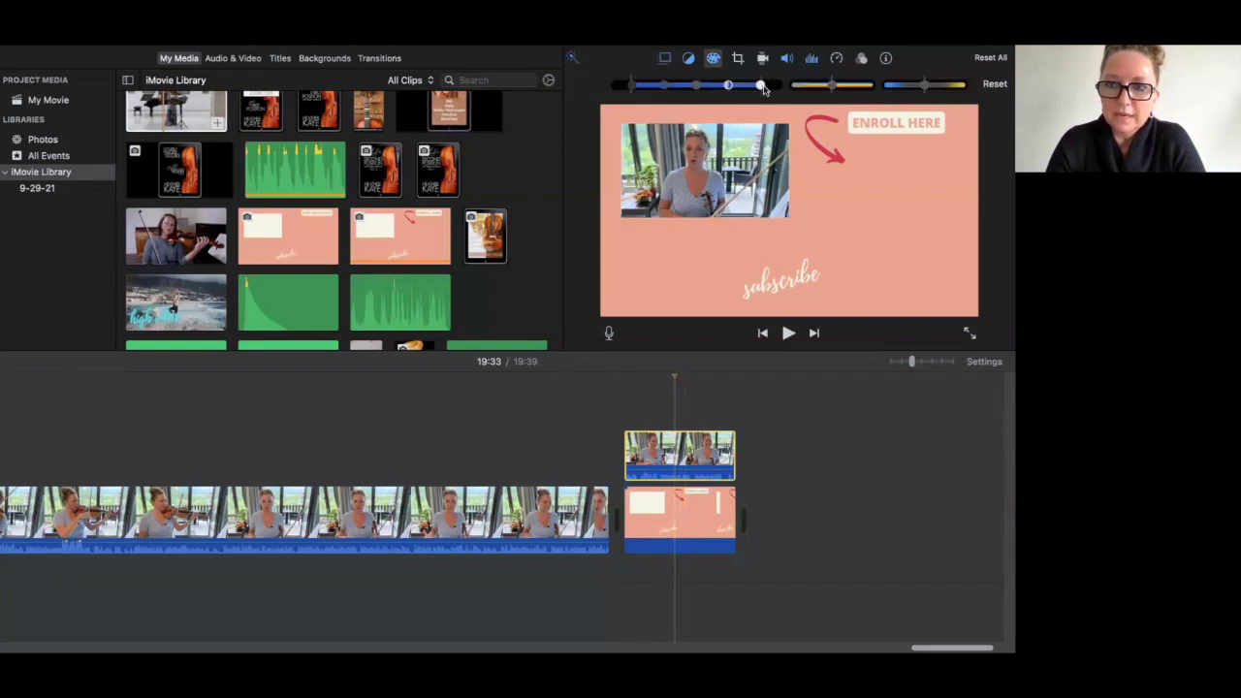
{"action": "left_click_drag", "start_coordinate": [761, 85], "coordinate": [772, 89]}
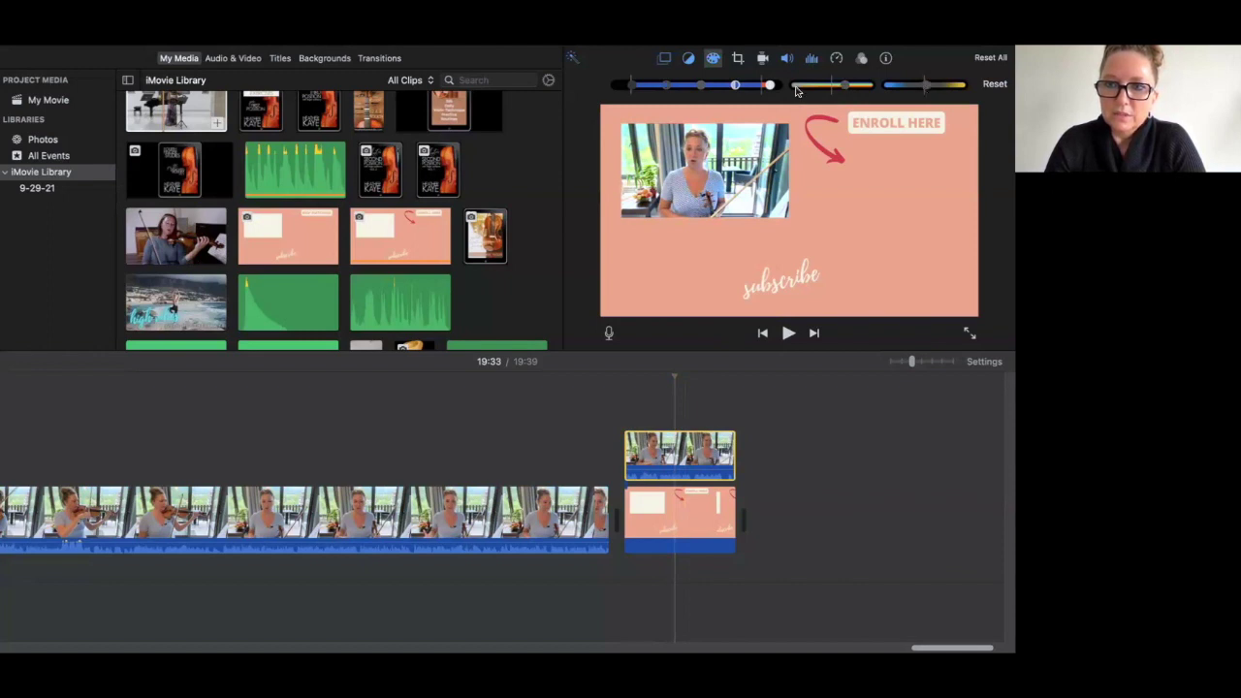
{"action": "left_click_drag", "start_coordinate": [771, 88], "coordinate": [775, 88]}
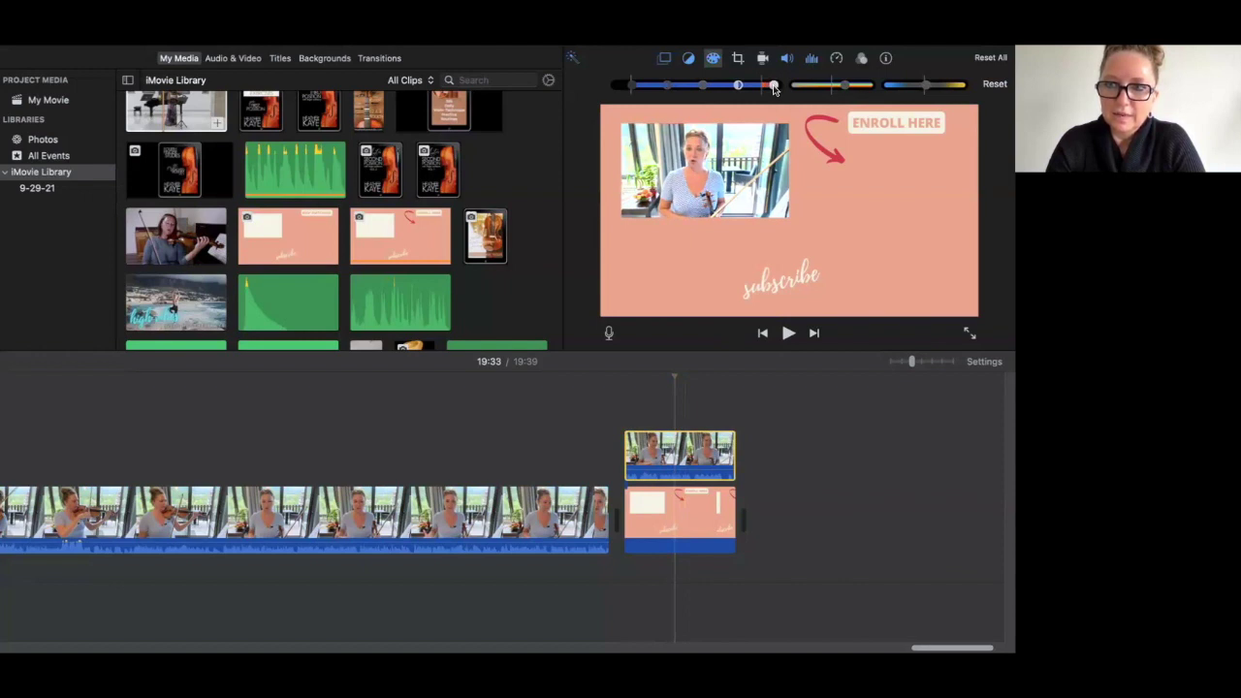
{"action": "left_click", "coordinate": [996, 85]}
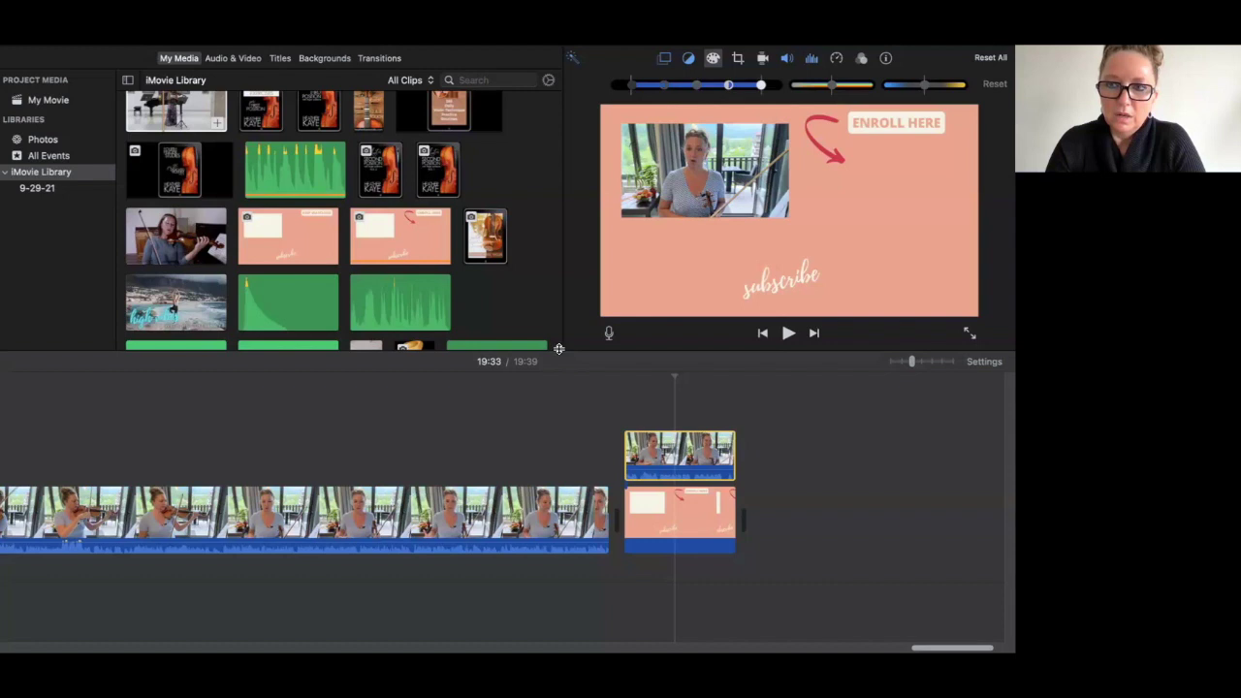
Review the background noise reduction settings and equalizer presets for the lesson clip before the end screen.
{"action": "left_click", "coordinate": [440, 508]}
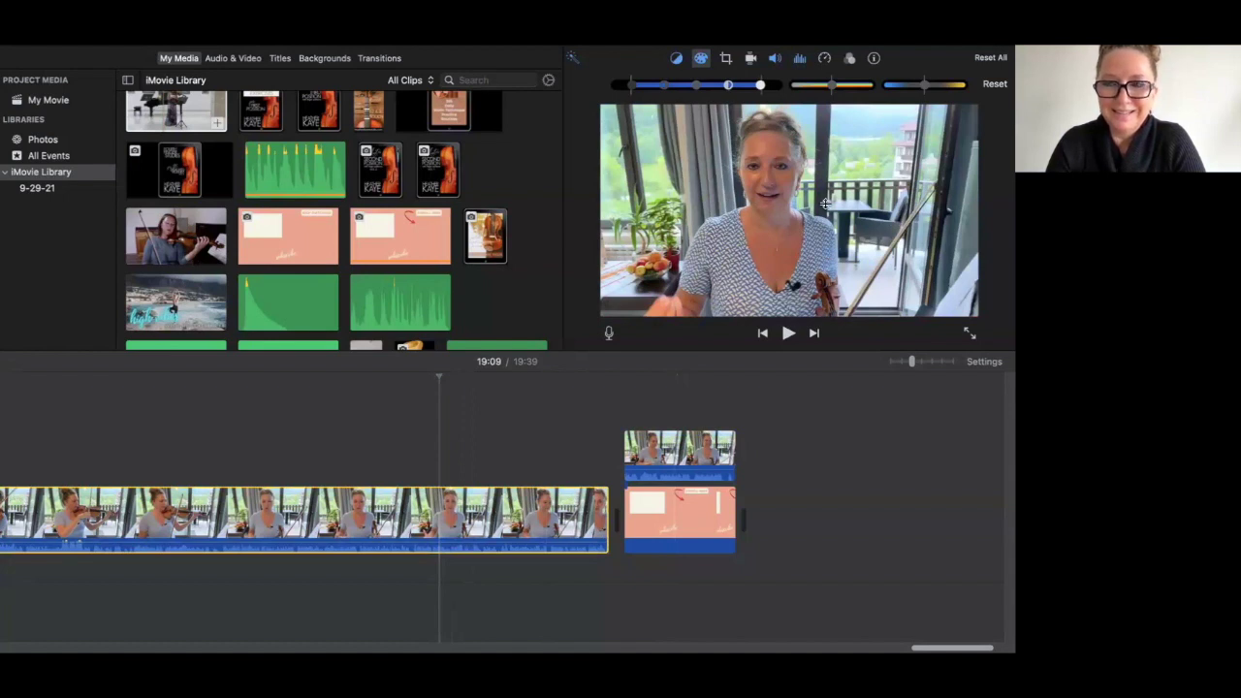
{"action": "left_click", "coordinate": [800, 60]}
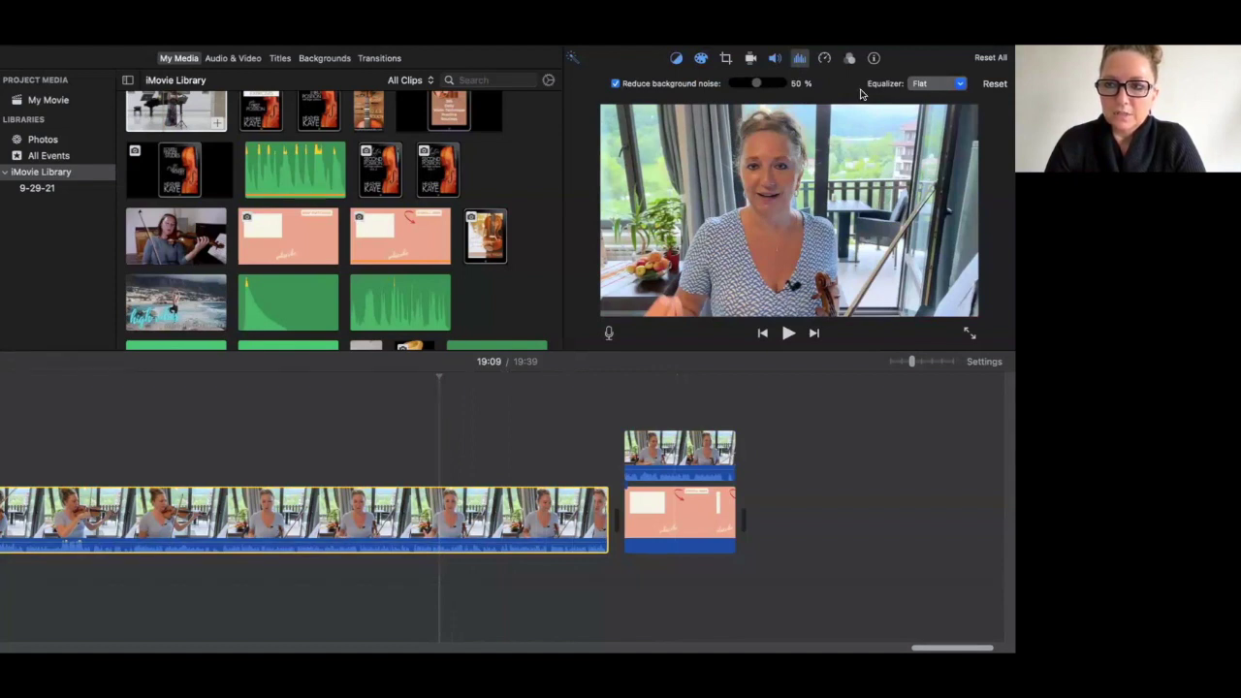
{"action": "left_click", "coordinate": [944, 85]}
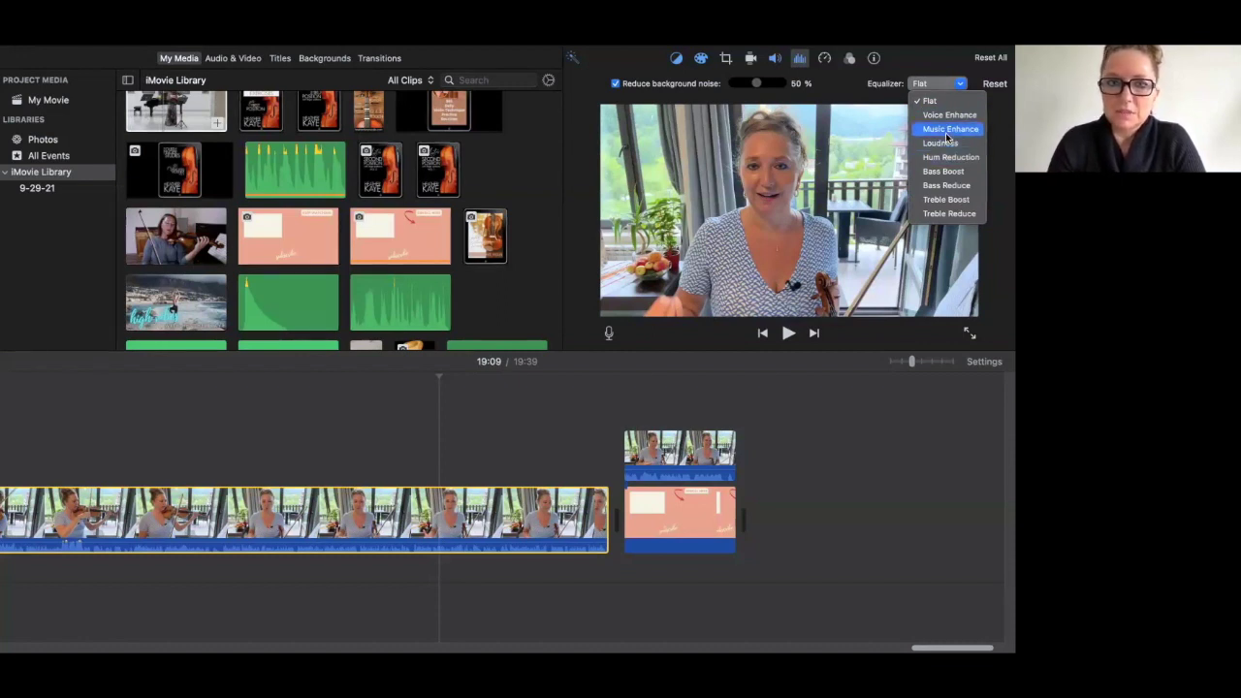
{"action": "left_click", "coordinate": [926, 66]}
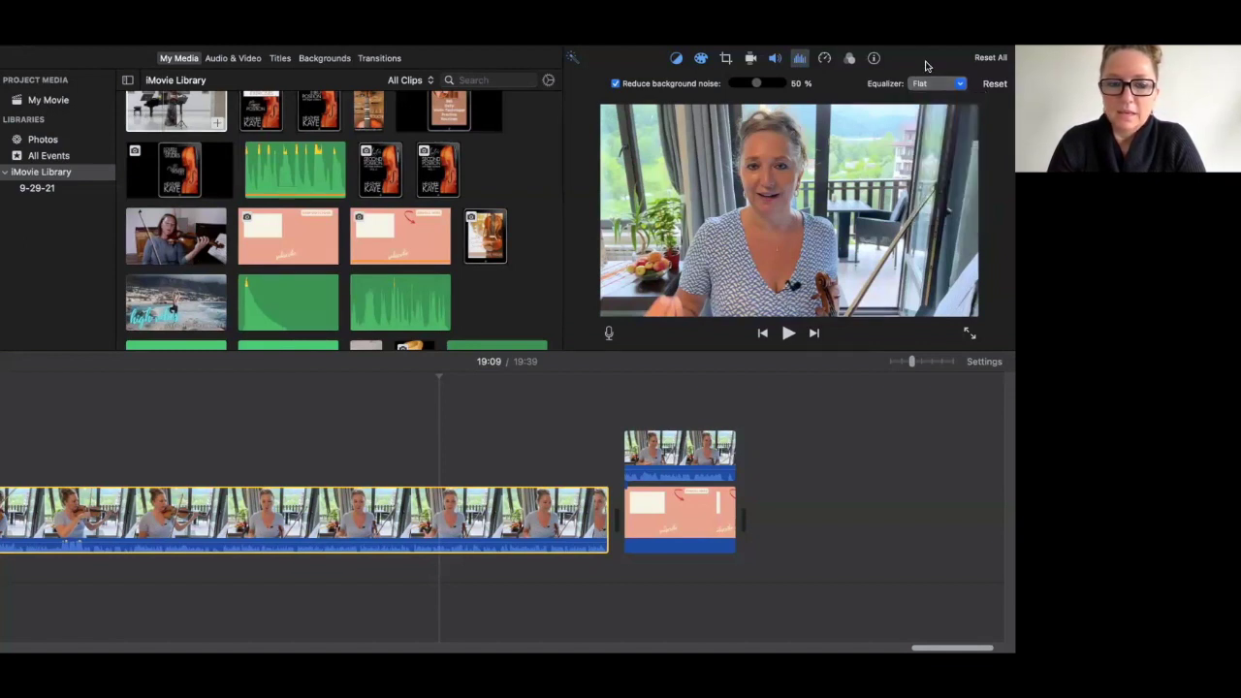